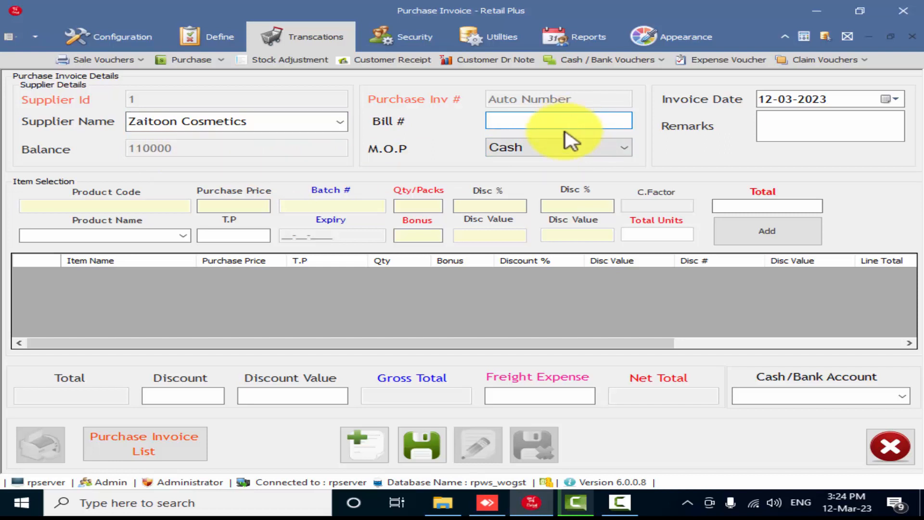
# Set the purchase invoice's mode of payment to Credit, leaving the bill number blank.
pyautogui.click(562, 149)
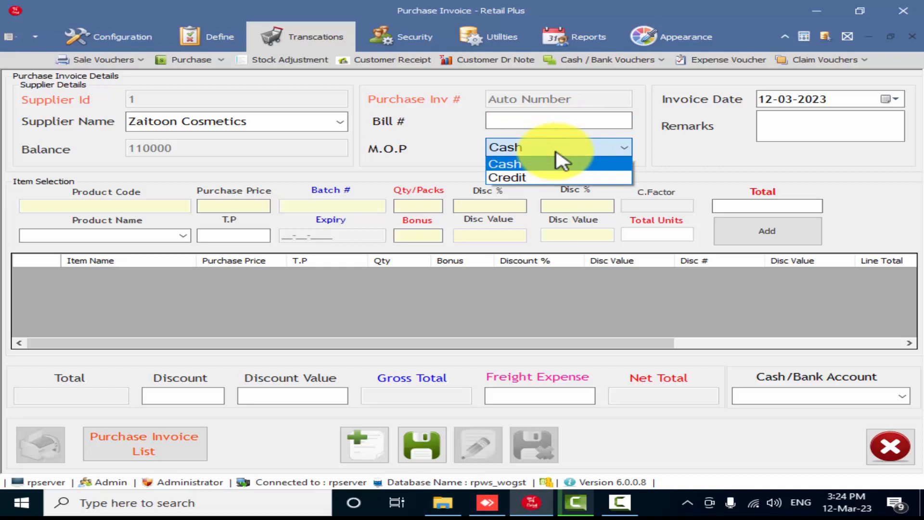
pyautogui.click(533, 178)
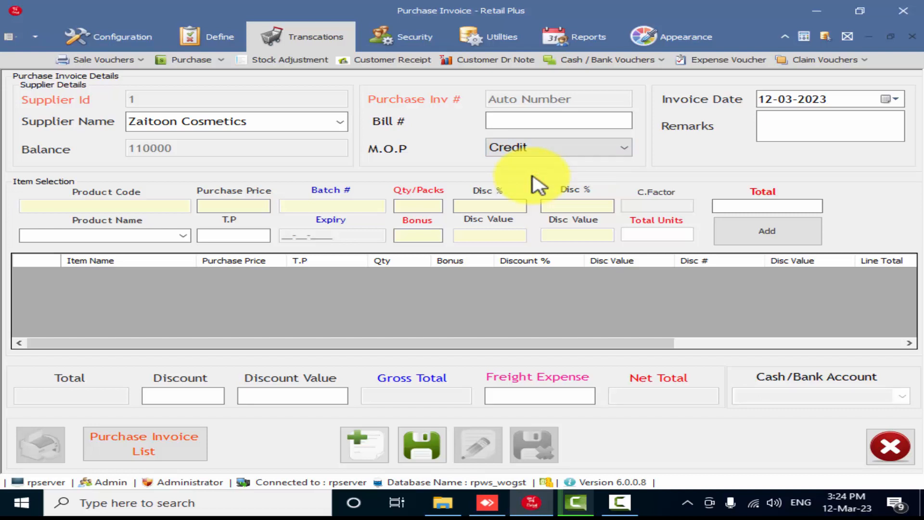
pyautogui.click(542, 153)
pyautogui.click(543, 154)
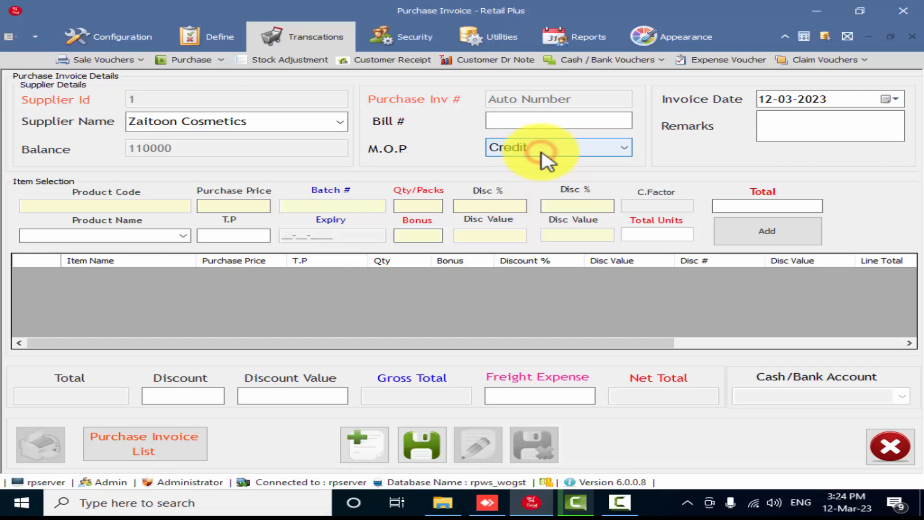
pyautogui.click(554, 121)
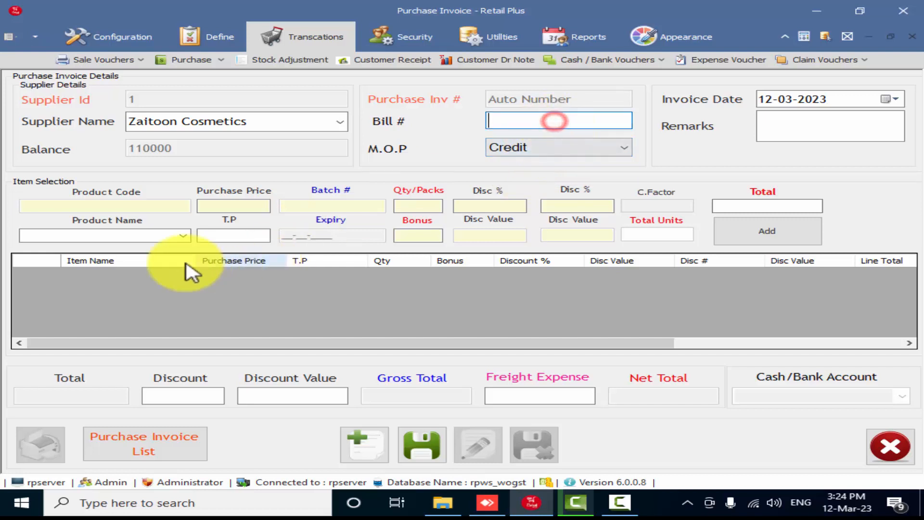
# Add Bio Amla Shampoo 50ml to the purchase invoice with a quantity of 150 packs and no bonus or discount.
pyautogui.click(183, 236)
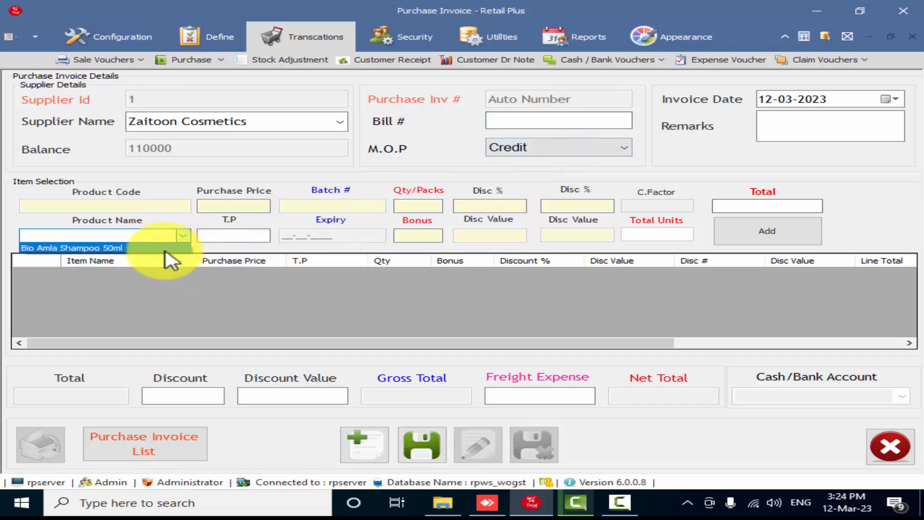
pyautogui.click(161, 248)
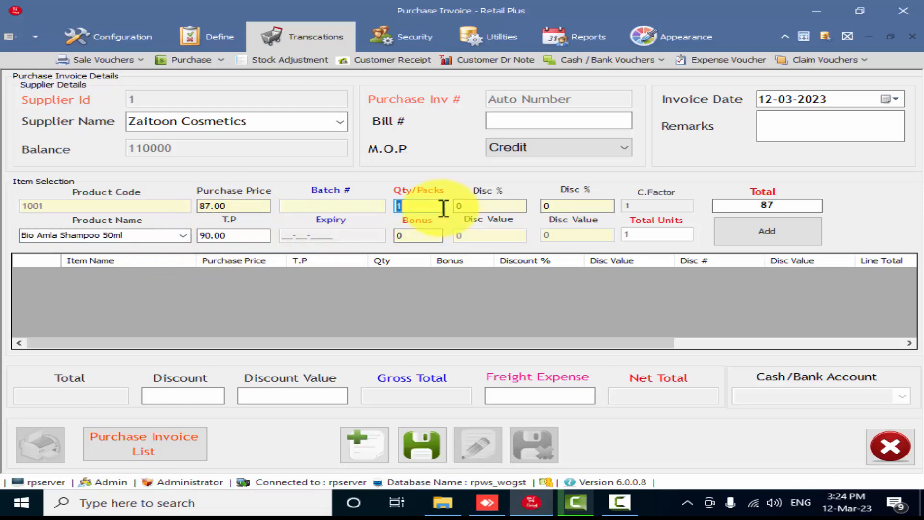
pyautogui.write('150')
pyautogui.click(403, 236)
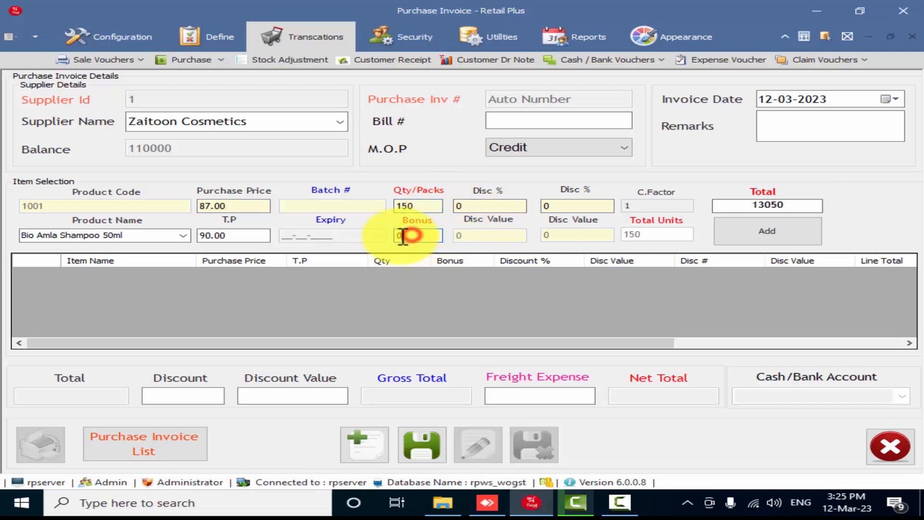
pyautogui.click(475, 205)
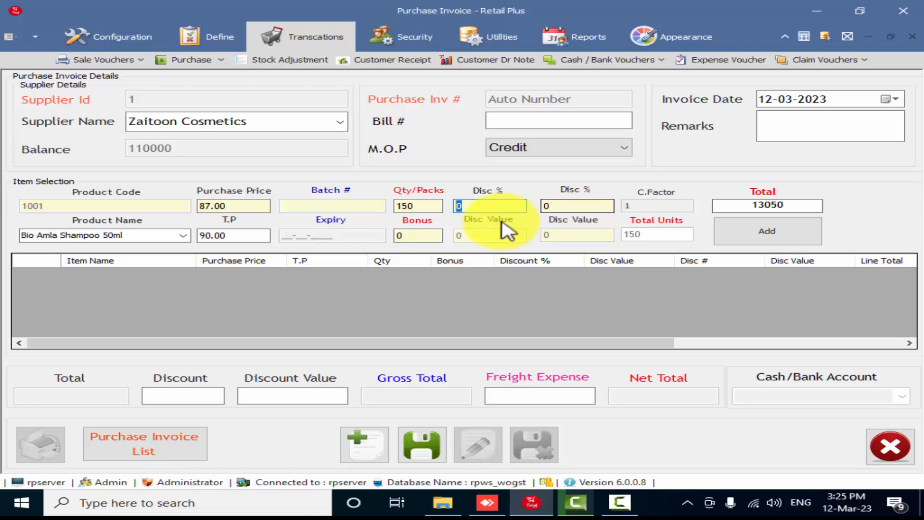
pyautogui.click(819, 240)
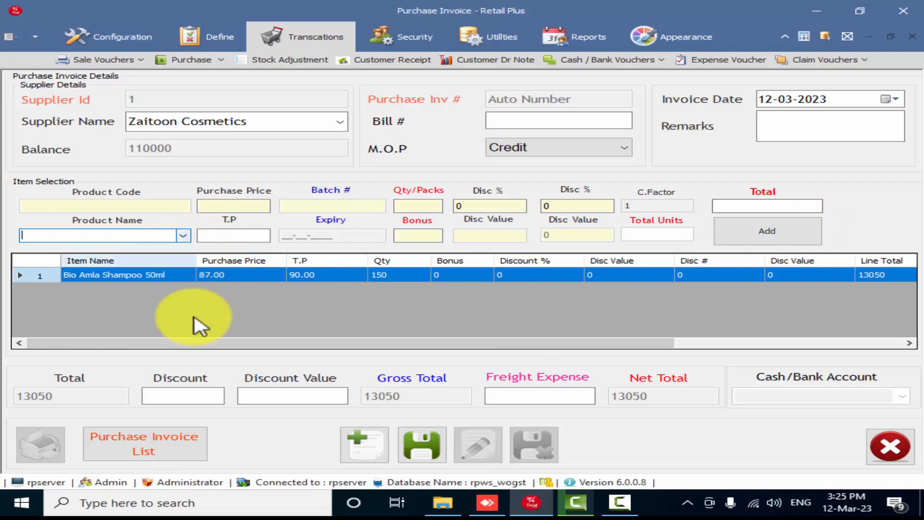
# Review the invoice's item line and net total, save the purchase invoice, and close its form.
pyautogui.click(667, 397)
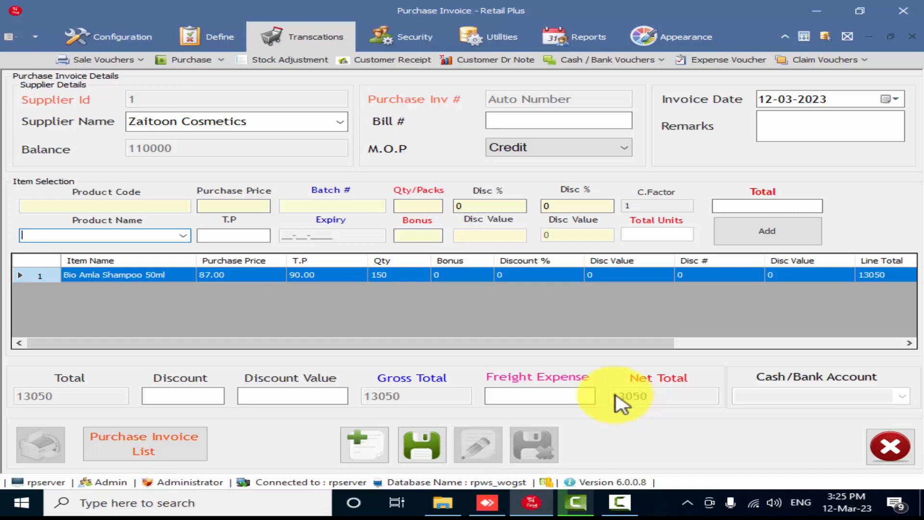
pyautogui.moveTo(573, 344); pyautogui.dragTo(804, 331)
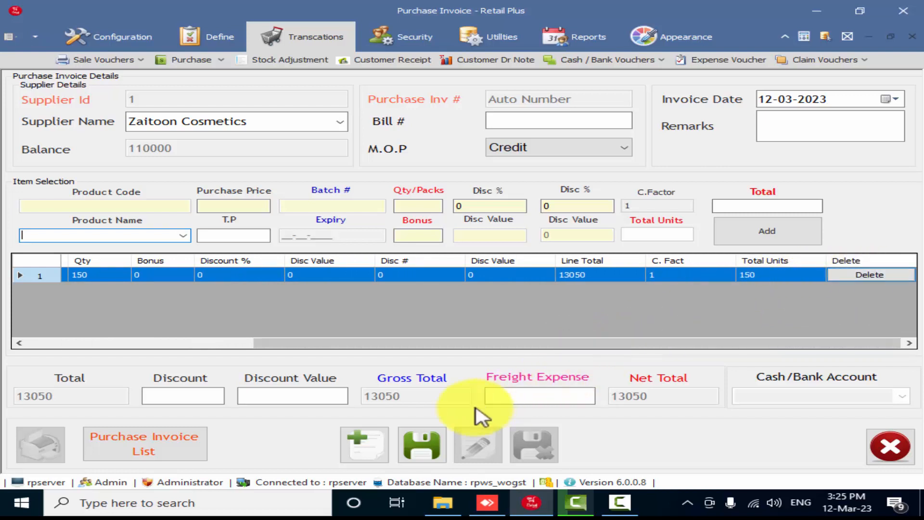
pyautogui.click(411, 450)
pyautogui.click(484, 289)
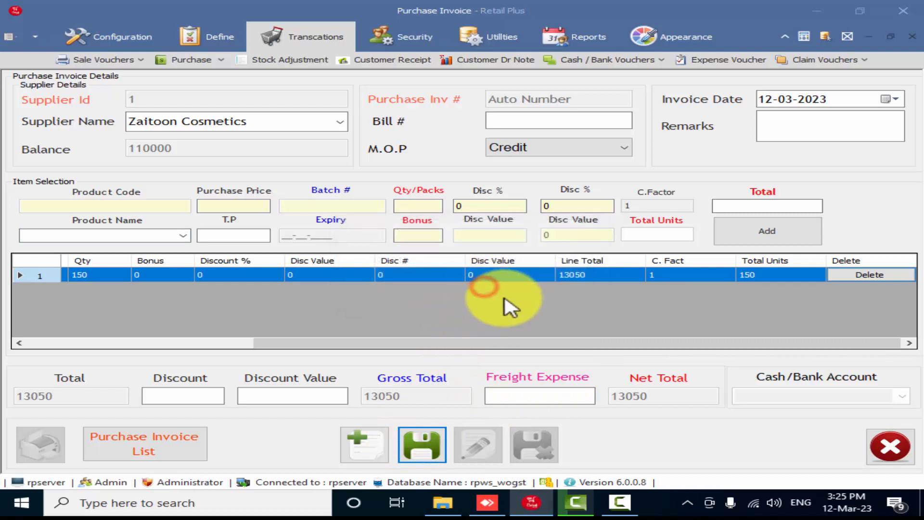
pyautogui.click(553, 301)
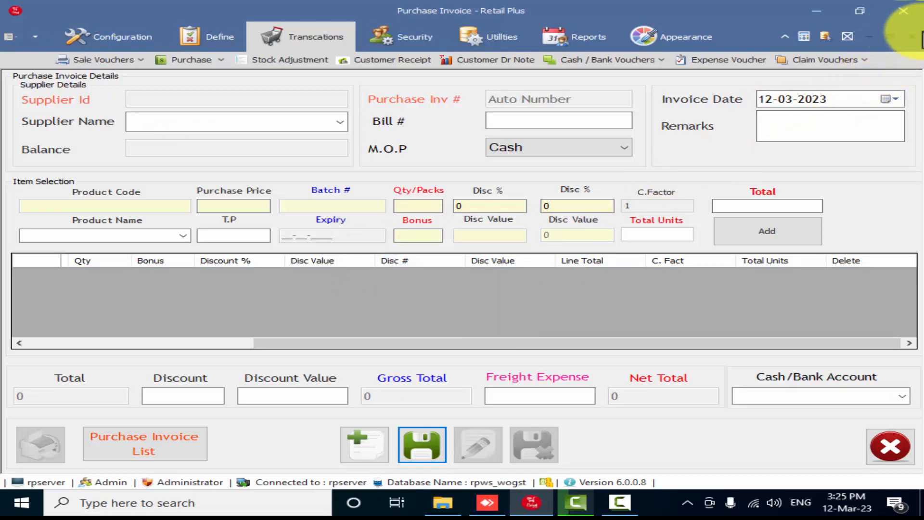
pyautogui.click(911, 36)
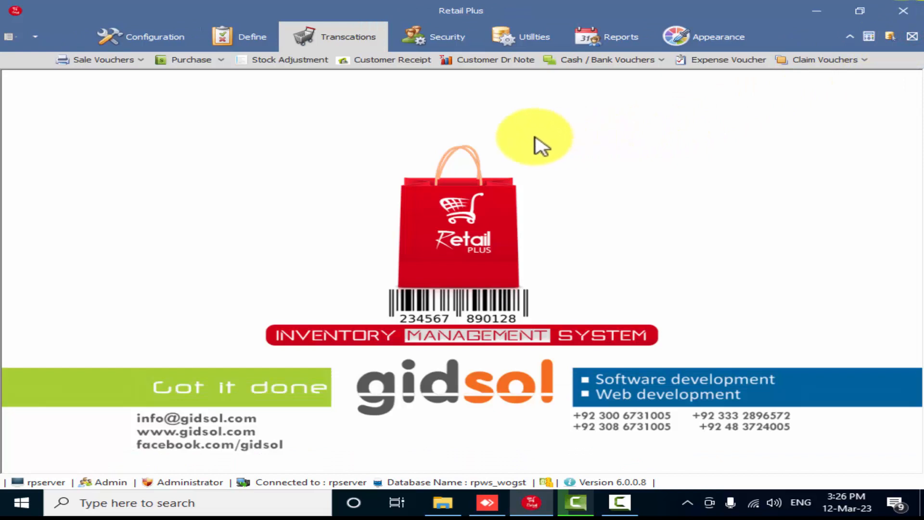
# Generate the Supplier Ledger report for Zaitoon Cosmetics from 12-03-2023 to 12-03-2023.
pyautogui.click(626, 38)
pyautogui.click(597, 58)
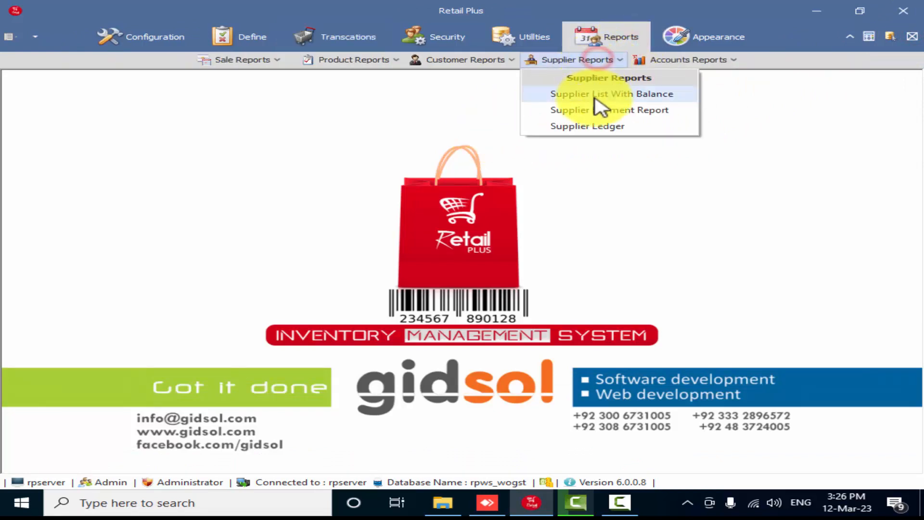
pyautogui.click(605, 127)
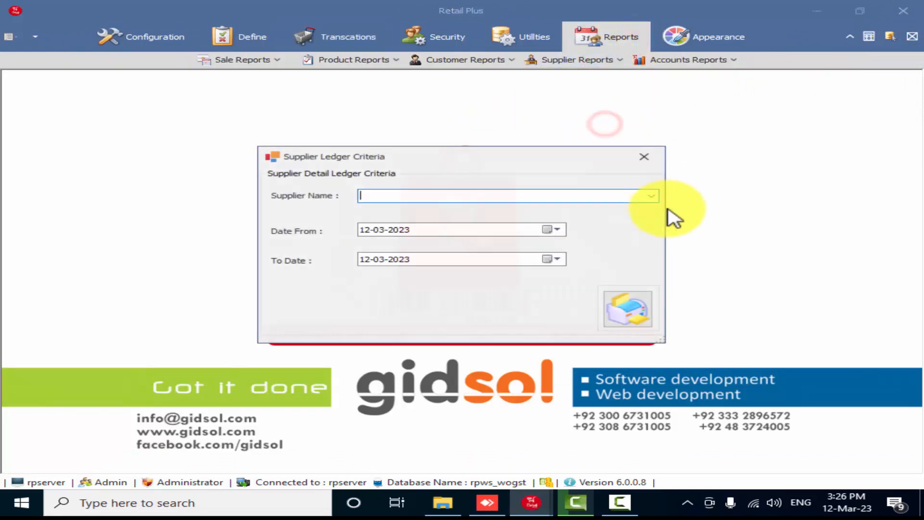
pyautogui.click(652, 196)
pyautogui.click(522, 210)
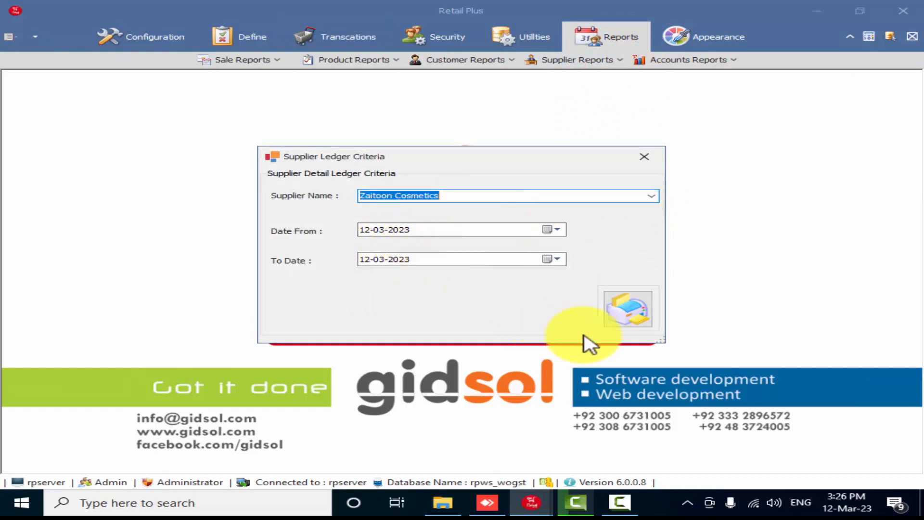
pyautogui.click(648, 311)
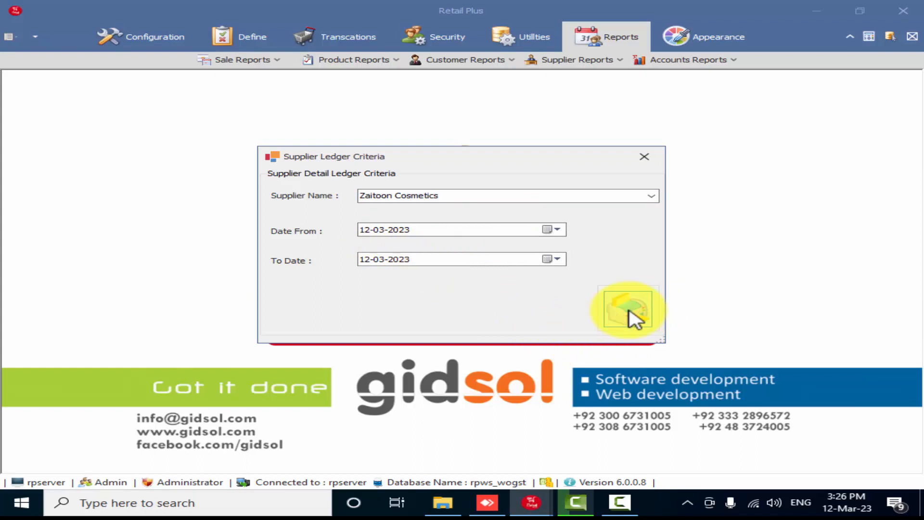
pyautogui.click(631, 315)
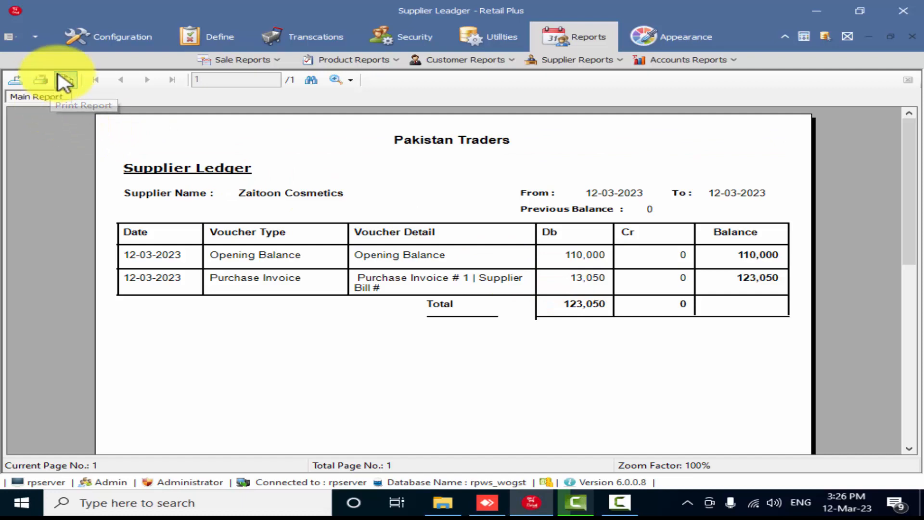
pyautogui.click(15, 81)
pyautogui.click(271, 271)
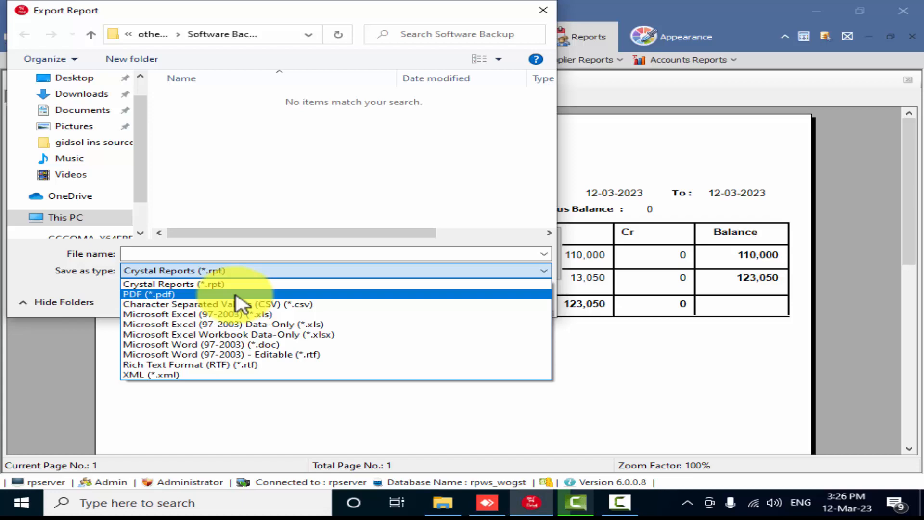
pyautogui.click(233, 296)
pyautogui.click(234, 251)
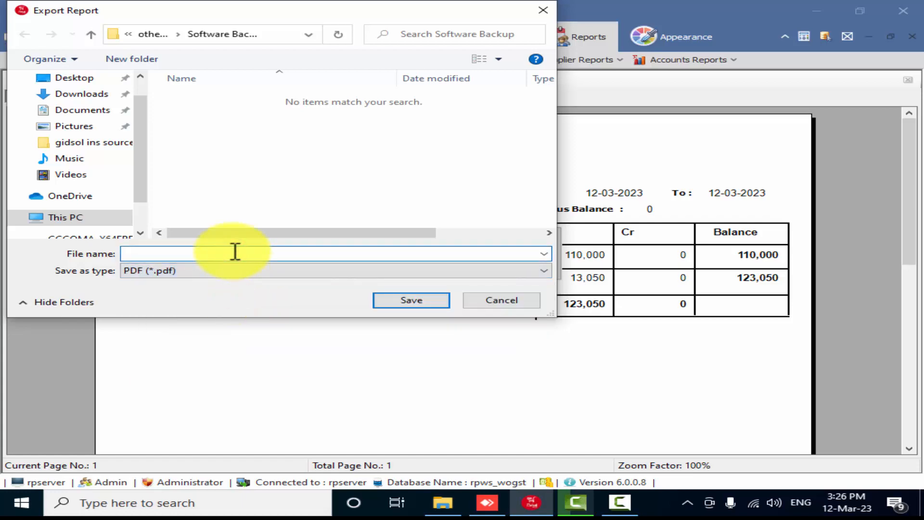
pyautogui.click(483, 306)
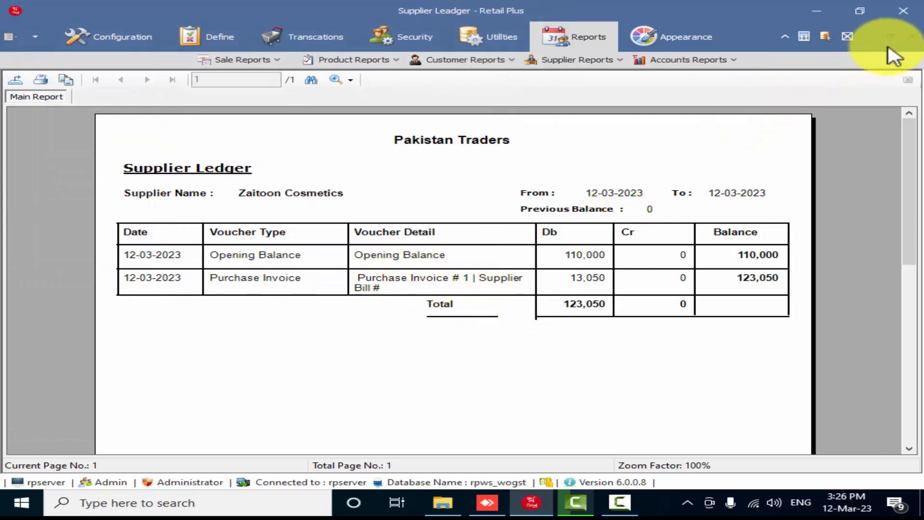
# Close the supplier ledger report and open the Supplier Payment form.
pyautogui.click(911, 37)
pyautogui.click(318, 37)
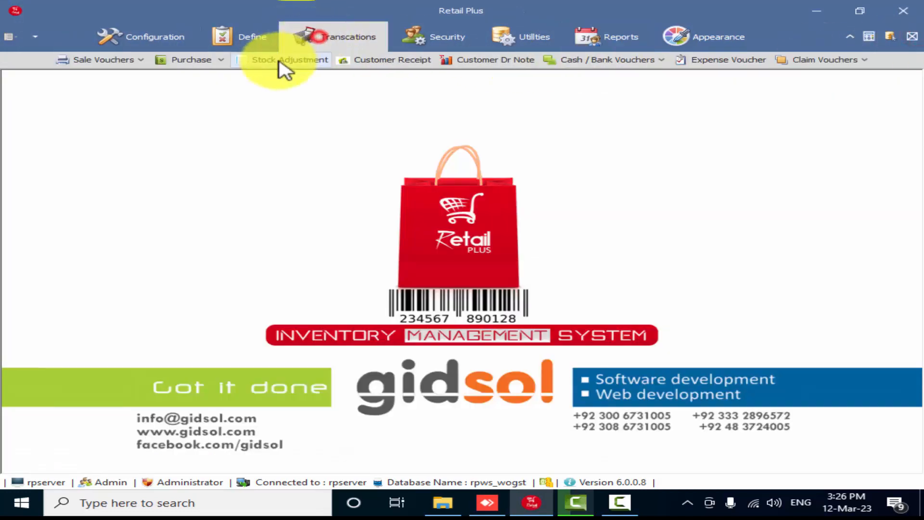
pyautogui.click(208, 61)
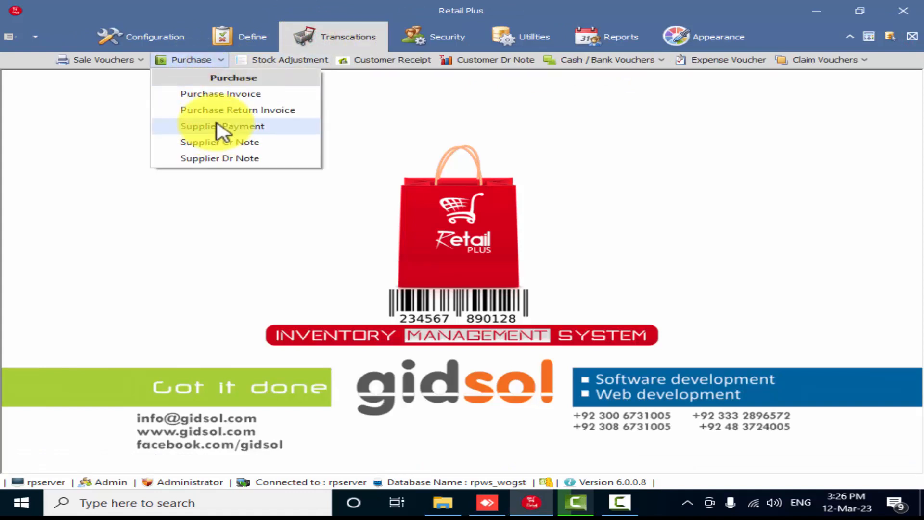
pyautogui.click(218, 126)
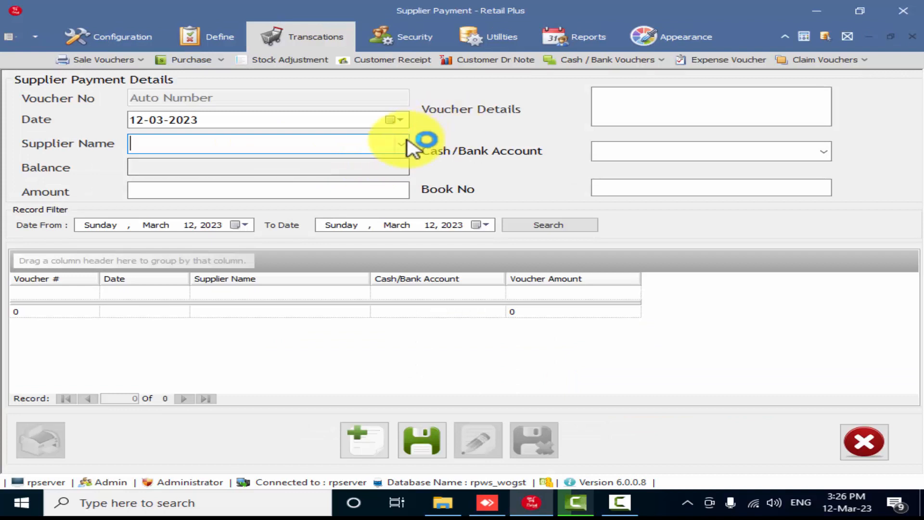
# Choose Zaitoon Cosmetics as the supplier to pay and set the payment amount to 50000.
pyautogui.click(411, 144)
pyautogui.click(313, 161)
pyautogui.click(138, 121)
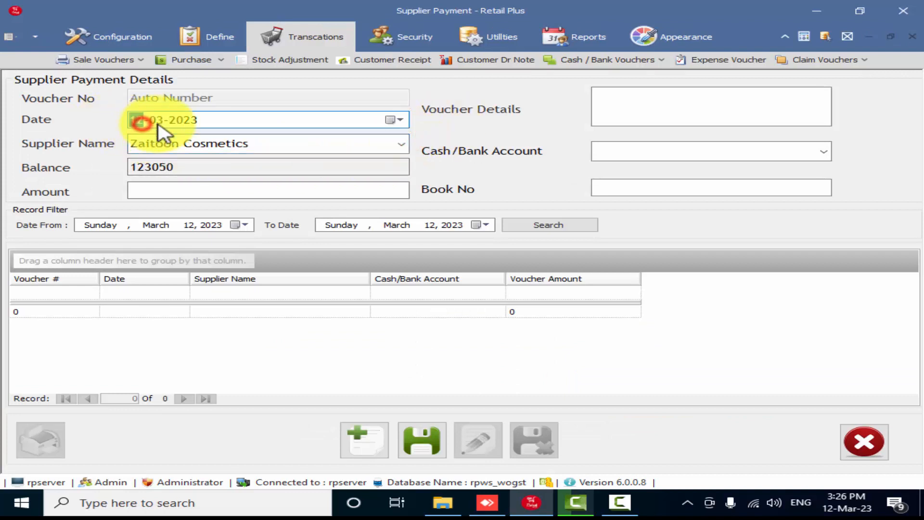
pyautogui.click(313, 191)
pyautogui.write('50000')
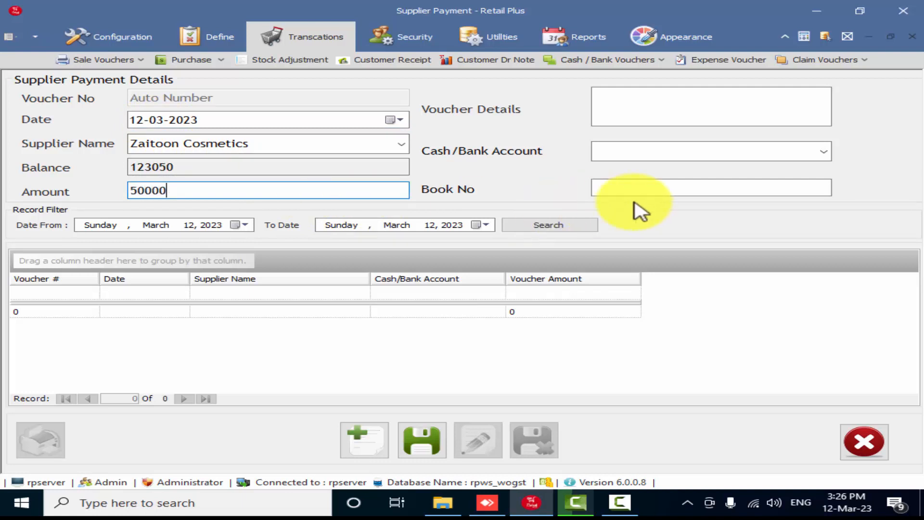
# Pay from the HBL Main Branch Bhalwal account and enter 12345 as the voucher details, leaving the book number blank.
pyautogui.click(823, 153)
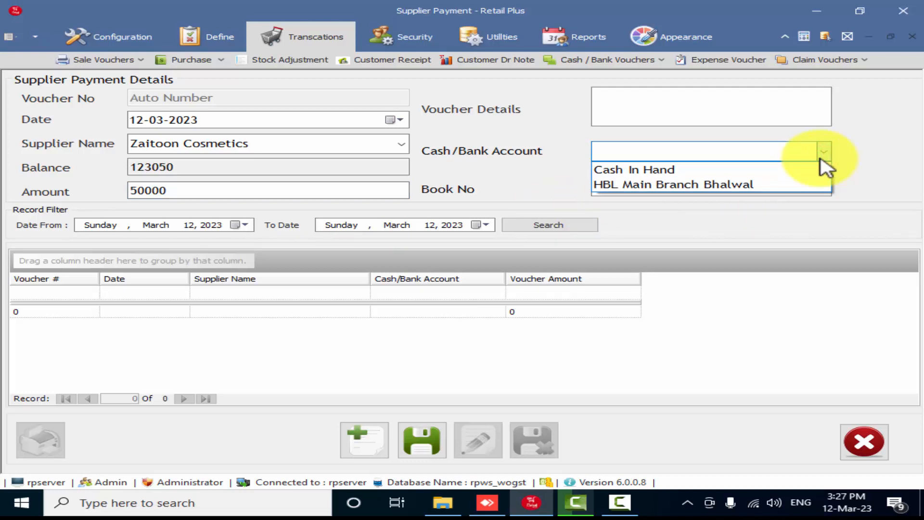
pyautogui.click(788, 186)
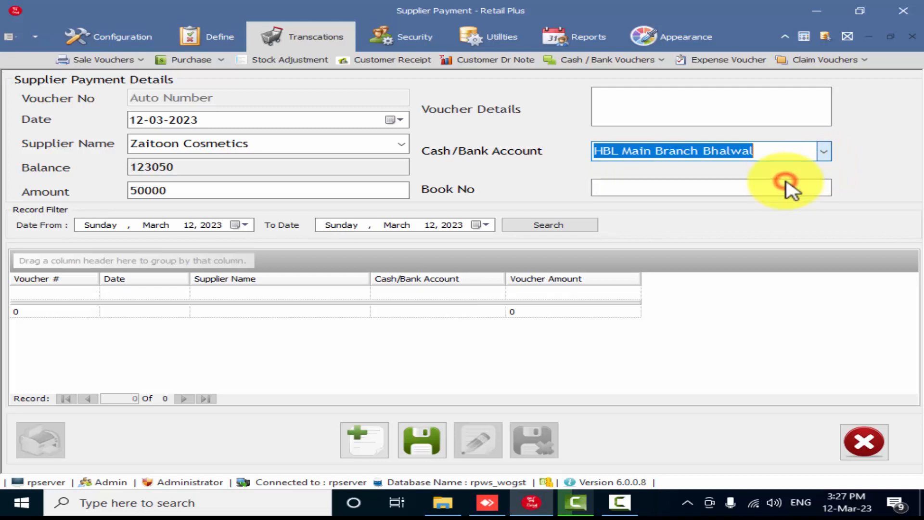
pyautogui.click(702, 91)
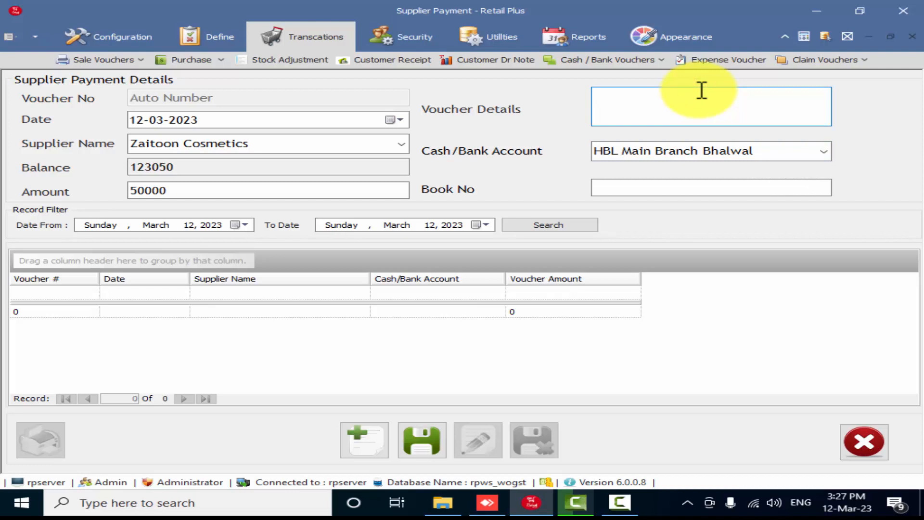
pyautogui.write('cheqw')
pyautogui.write('12345')
pyautogui.click(702, 191)
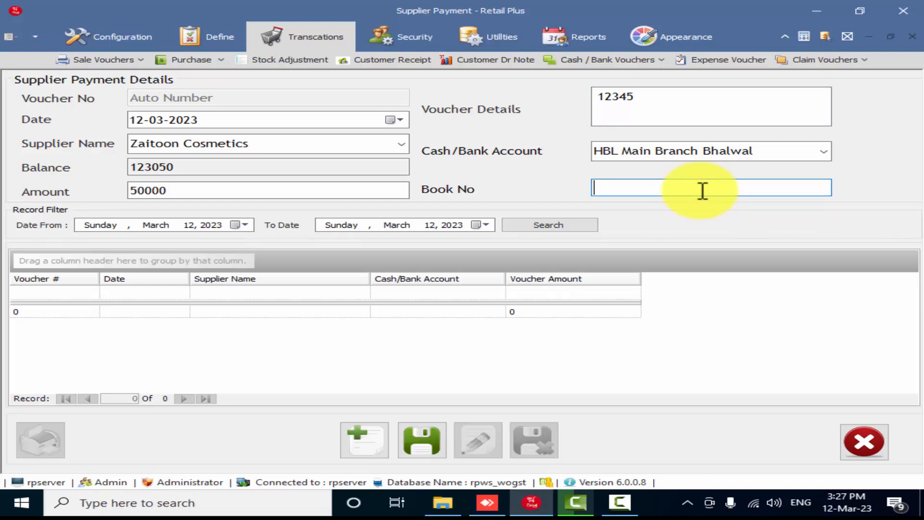
# Save the supplier payment voucher and close the payment form.
pyautogui.click(411, 448)
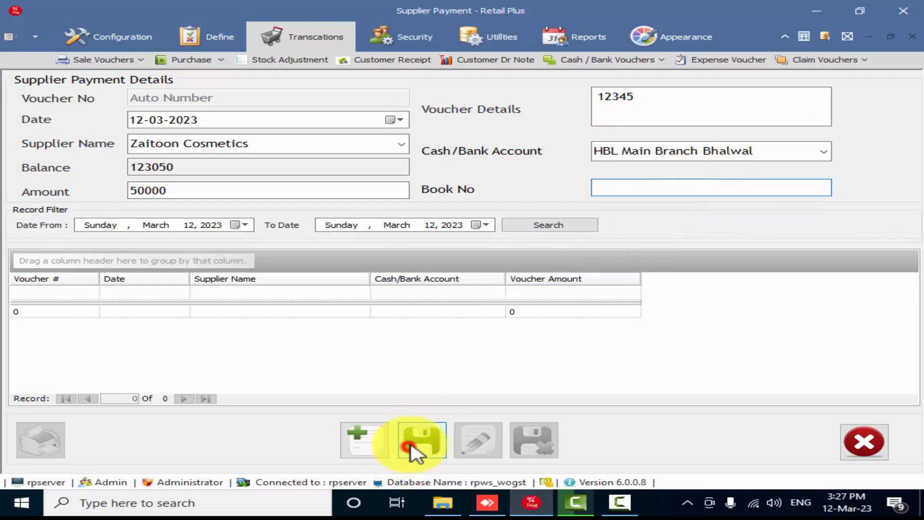
pyautogui.click(486, 298)
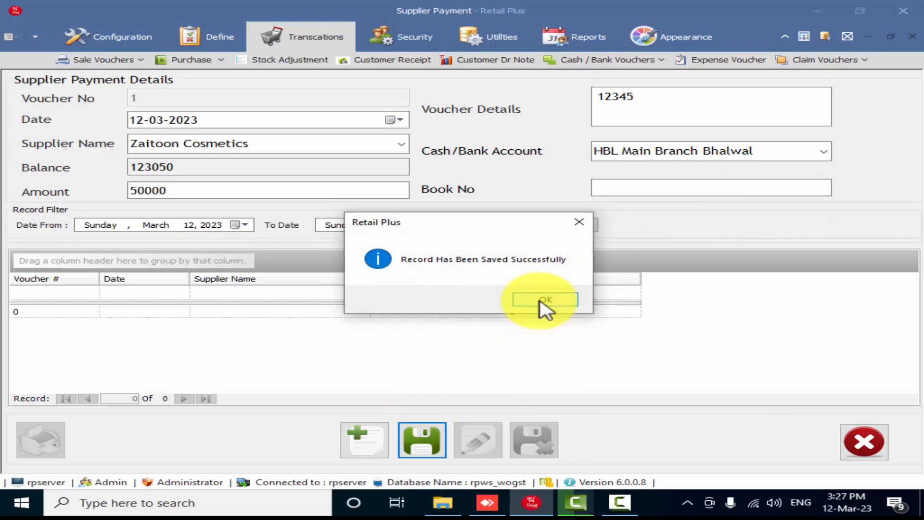
pyautogui.click(539, 300)
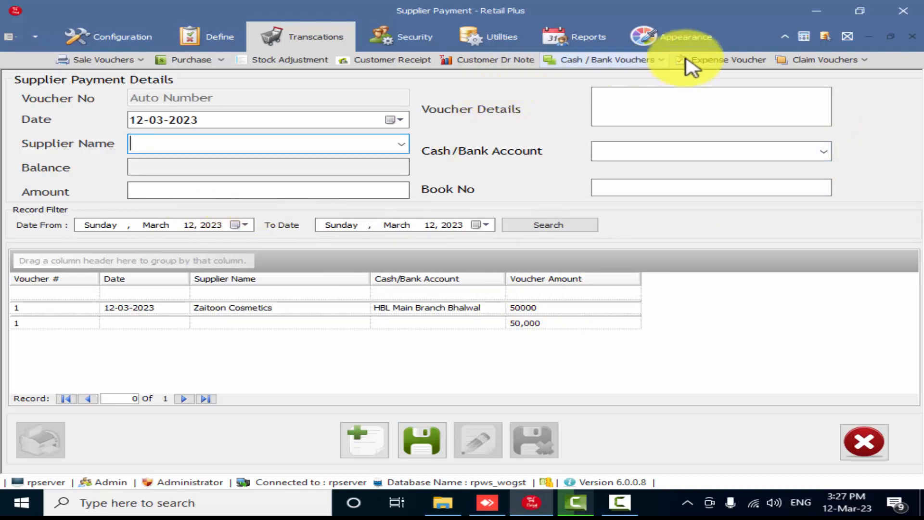
pyautogui.click(912, 37)
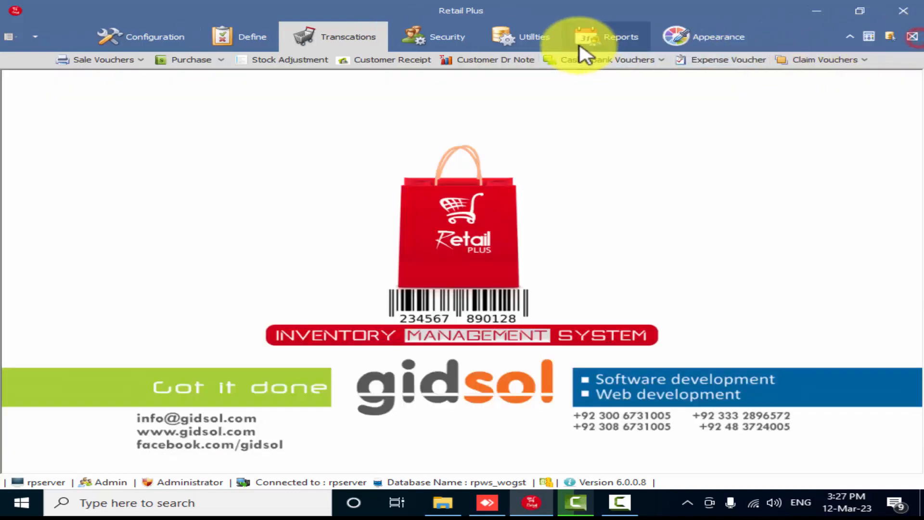
# Generate the supplier ledger report for Zaitoon Cosmetics dated 12-03-2023 to check the bank payment entry.
pyautogui.click(584, 41)
pyautogui.click(578, 67)
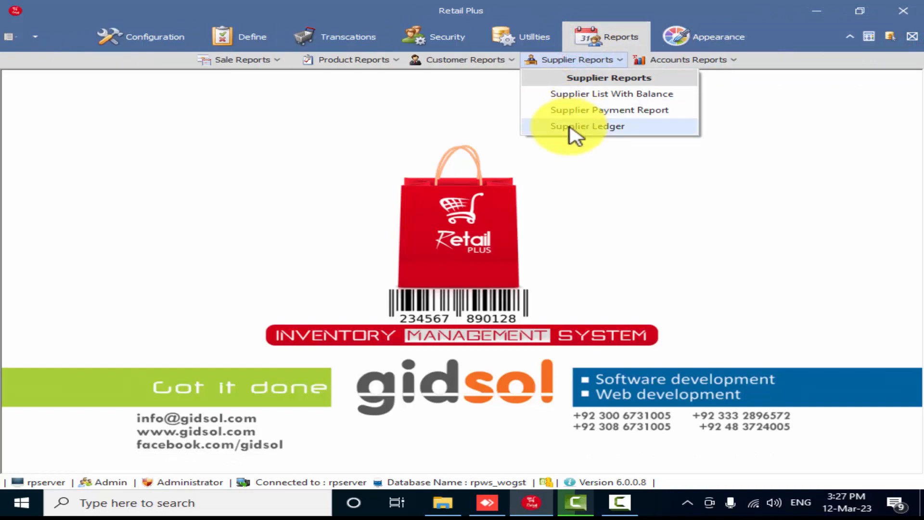
pyautogui.click(572, 126)
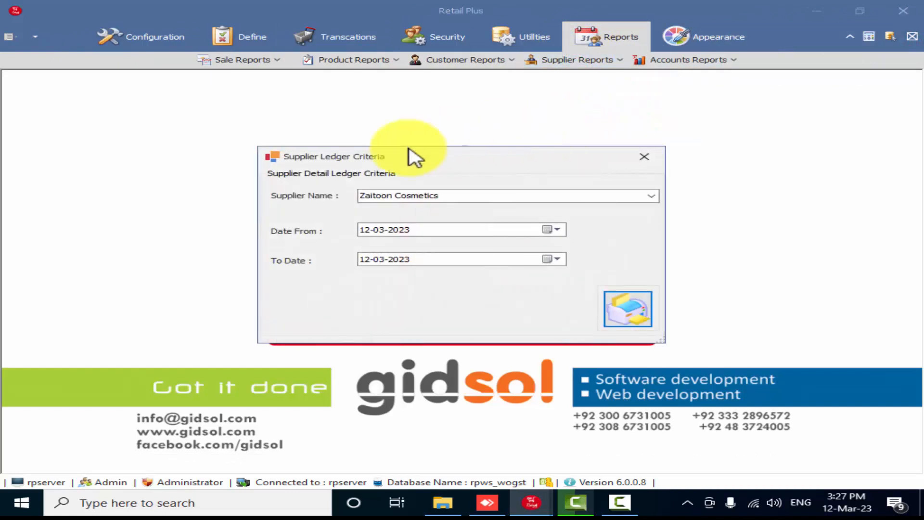
pyautogui.click(653, 197)
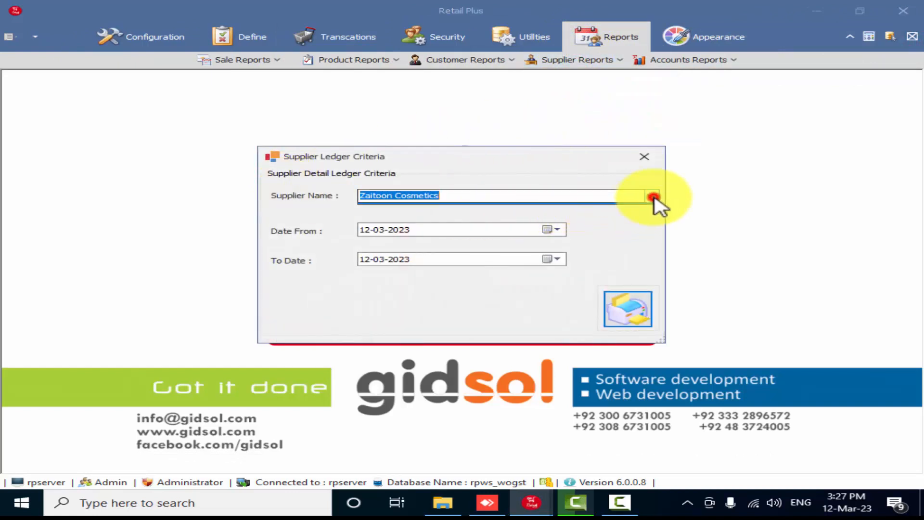
pyautogui.click(628, 310)
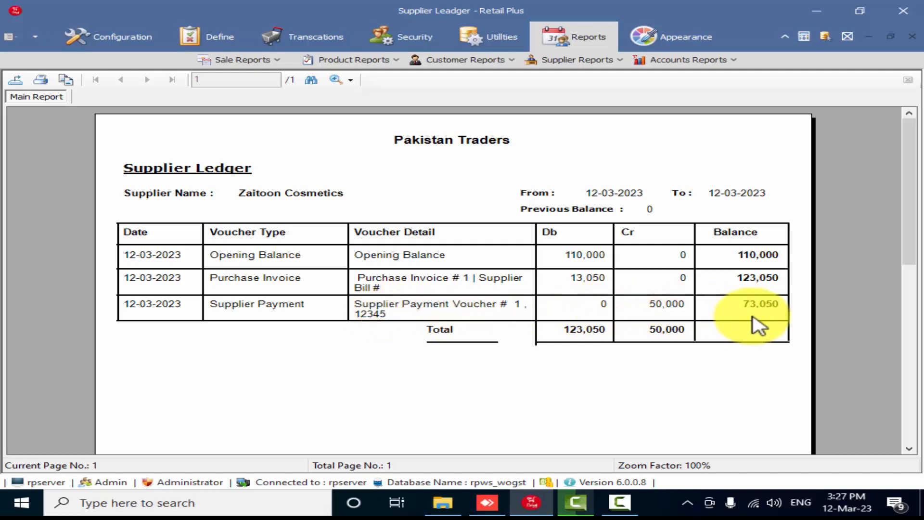
# Close the supplier ledger and generate the Cash/Bank Account Ledger for HBL Main Branch Bhalwal from 01-03-2023 to 12-03-2023.
pyautogui.click(917, 38)
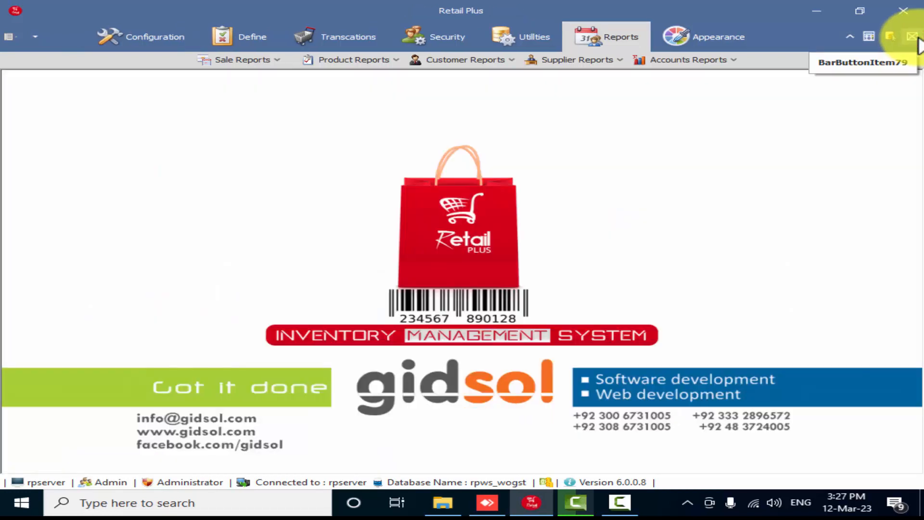
pyautogui.click(654, 66)
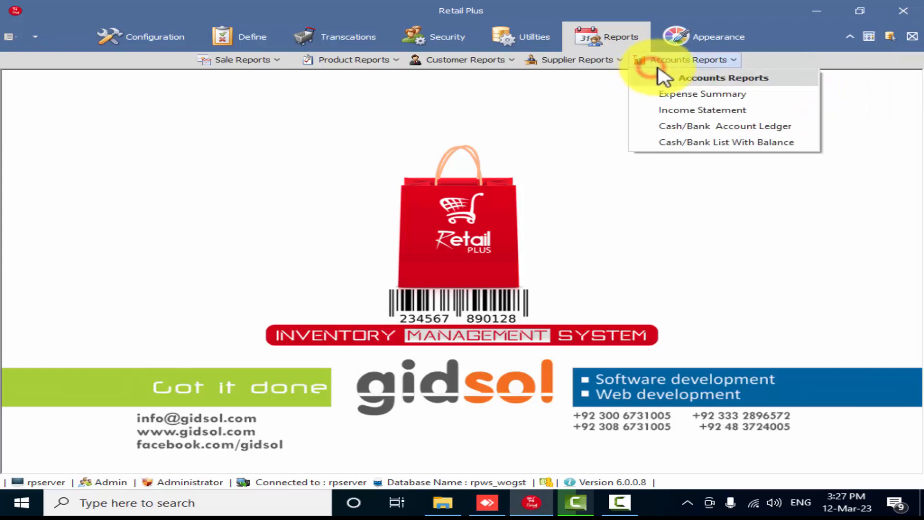
pyautogui.click(706, 127)
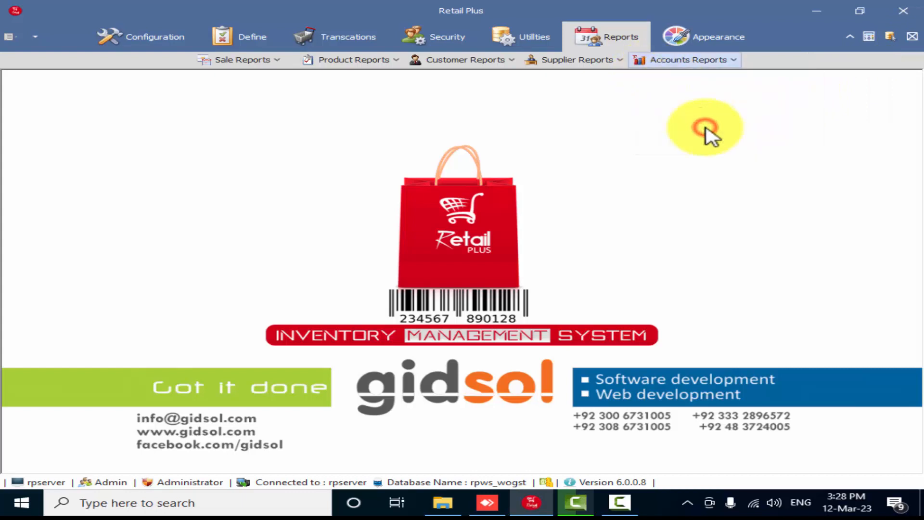
pyautogui.click(651, 196)
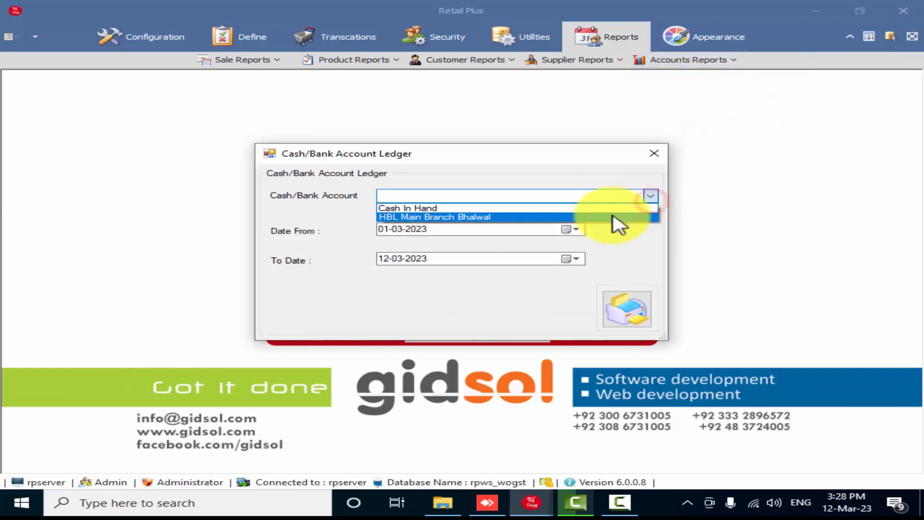
pyautogui.click(613, 216)
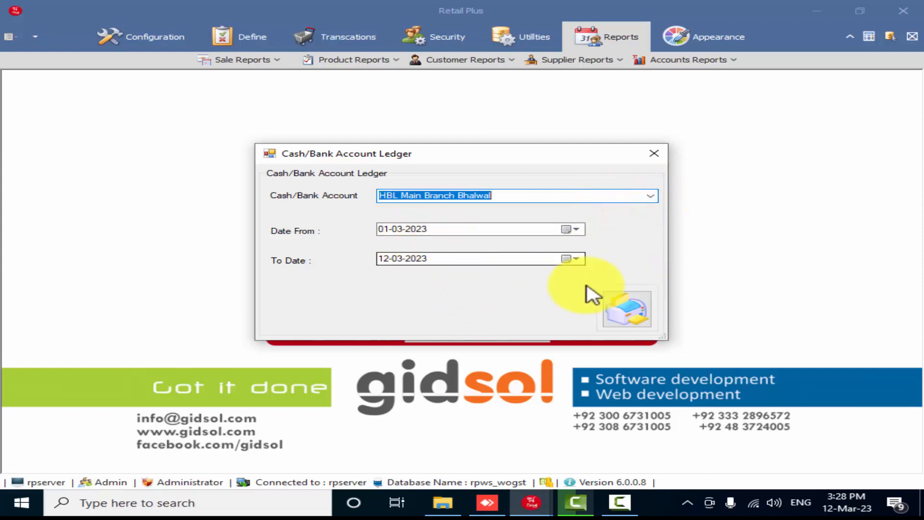
pyautogui.click(638, 306)
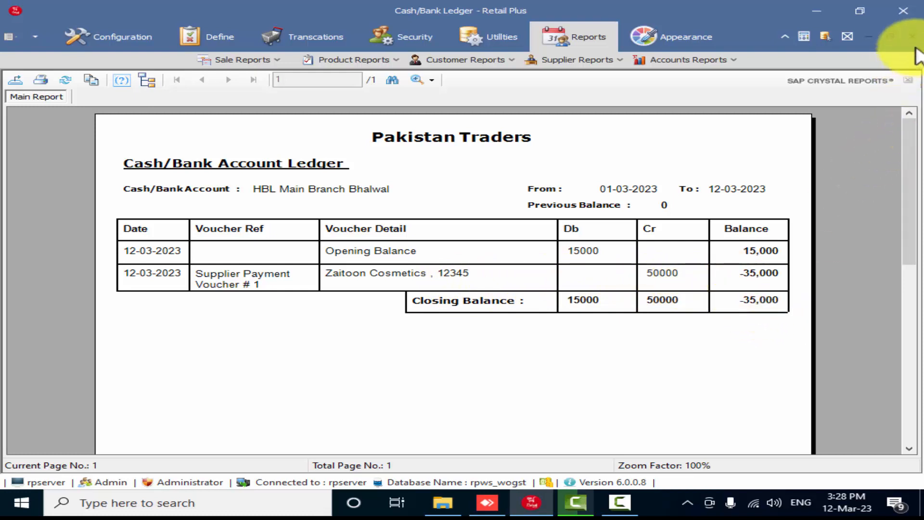
# Close the bank ledger report and open a new Sale Invoice form.
pyautogui.click(912, 37)
pyautogui.click(308, 39)
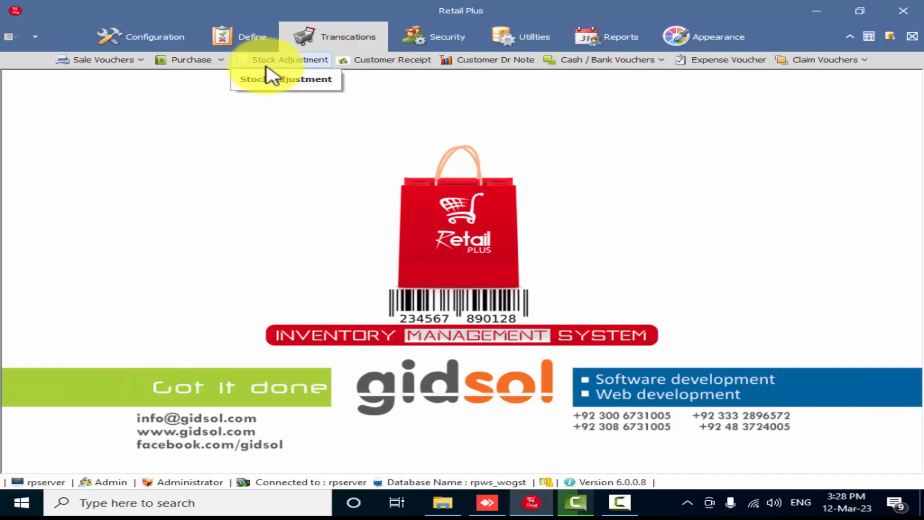
pyautogui.click(107, 61)
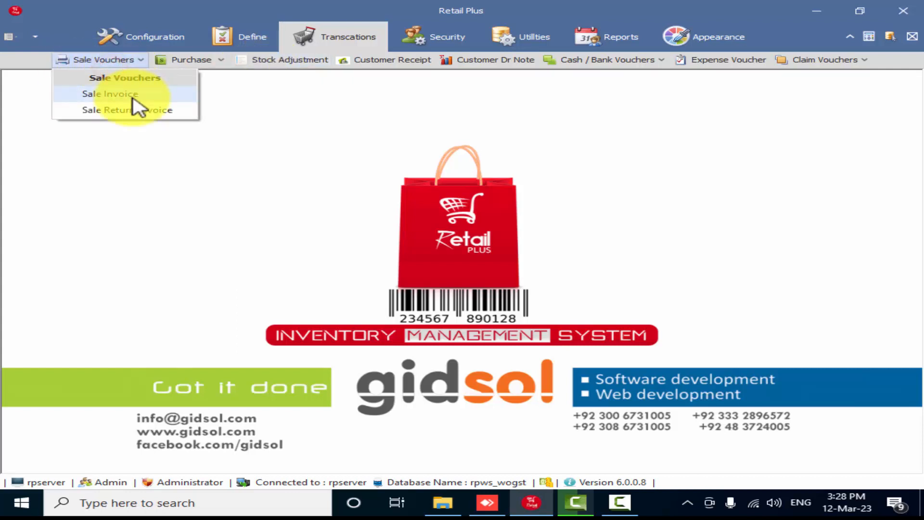
pyautogui.click(133, 96)
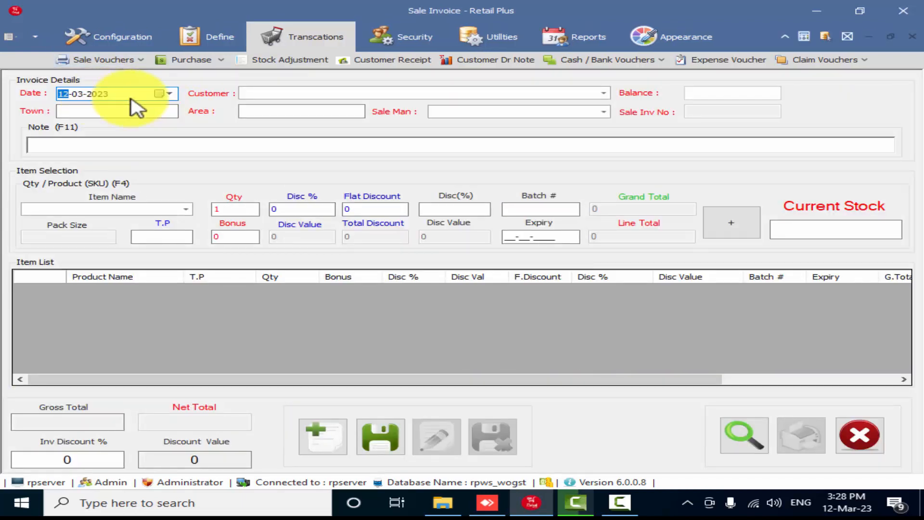
# Choose the listed Bhalwal customer and assign the listed salesman on the sale invoice.
pyautogui.click(604, 93)
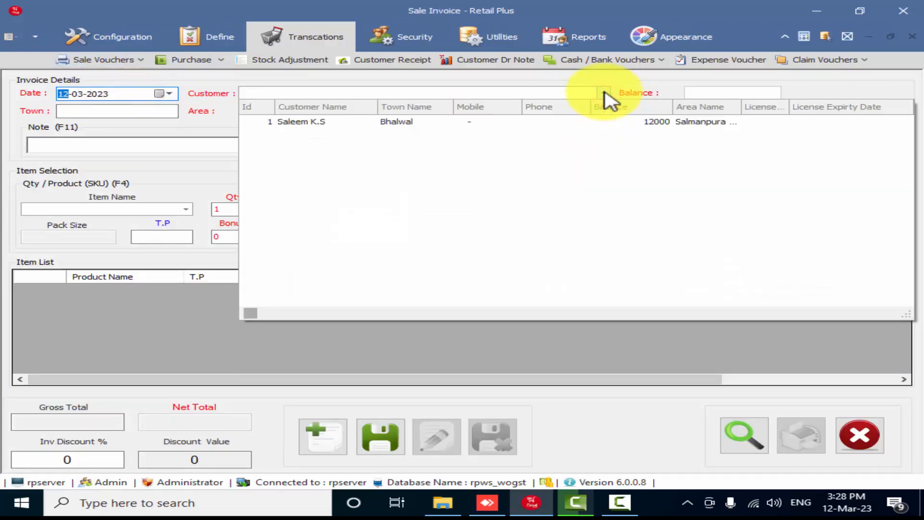
pyautogui.write('Saleem K.S')
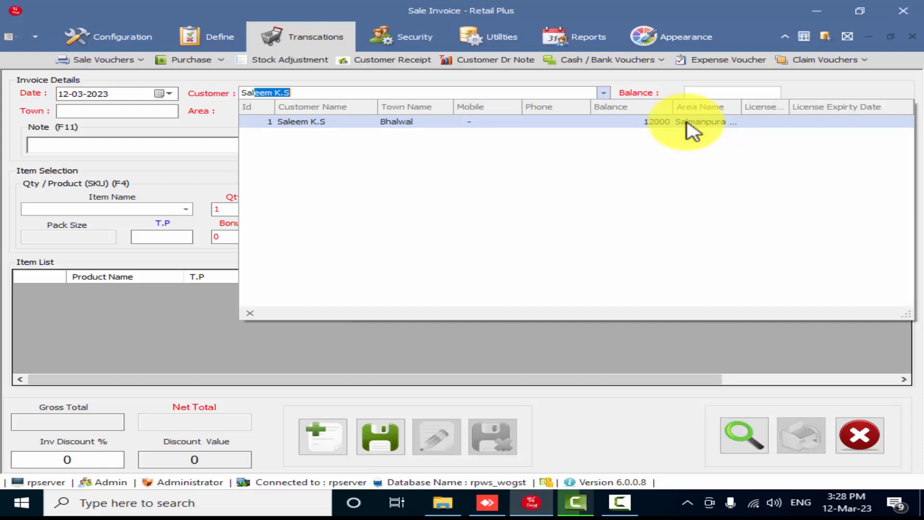
pyautogui.click(688, 127)
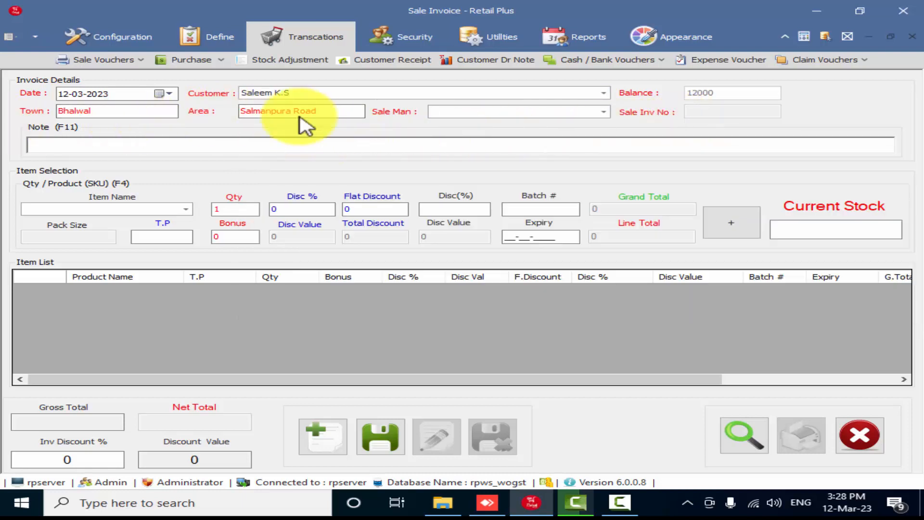
pyautogui.click(602, 115)
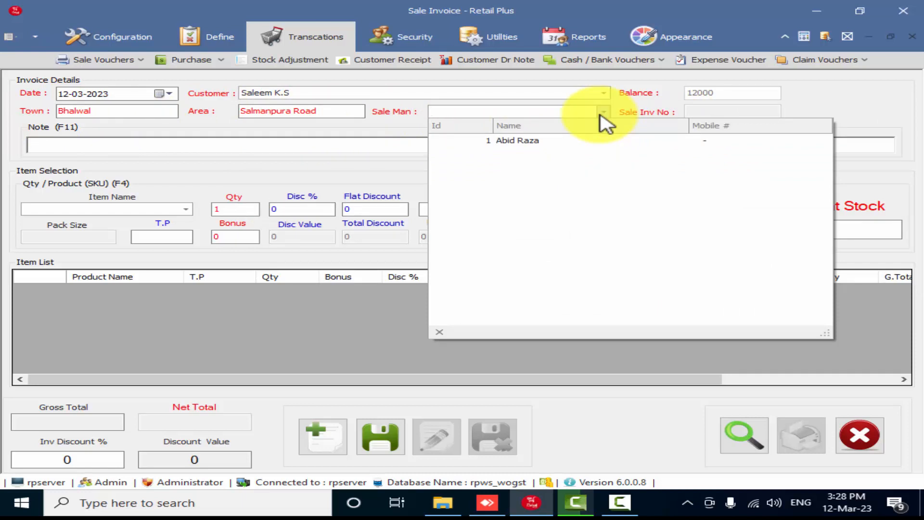
pyautogui.click(576, 141)
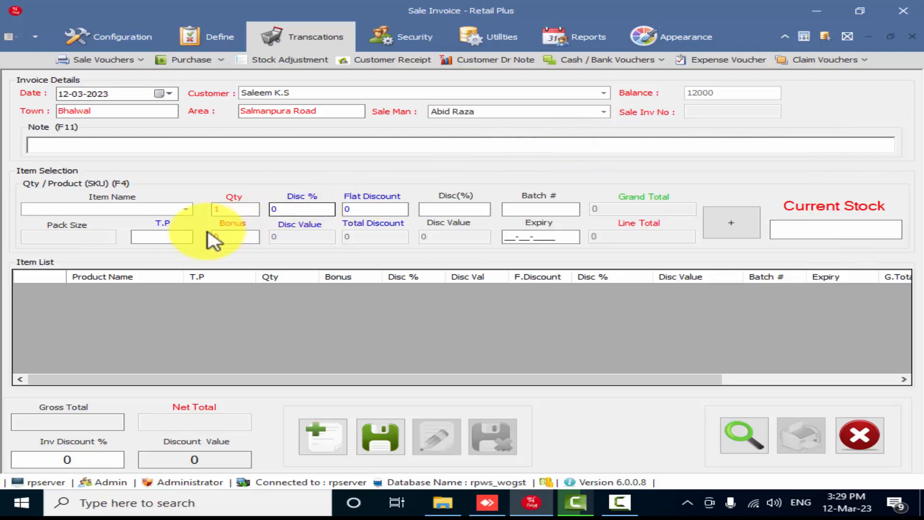
# Select Bio Amla Shampoo 50ml as the sale item and set its quantity to 5, checking the current stock.
pyautogui.click(184, 209)
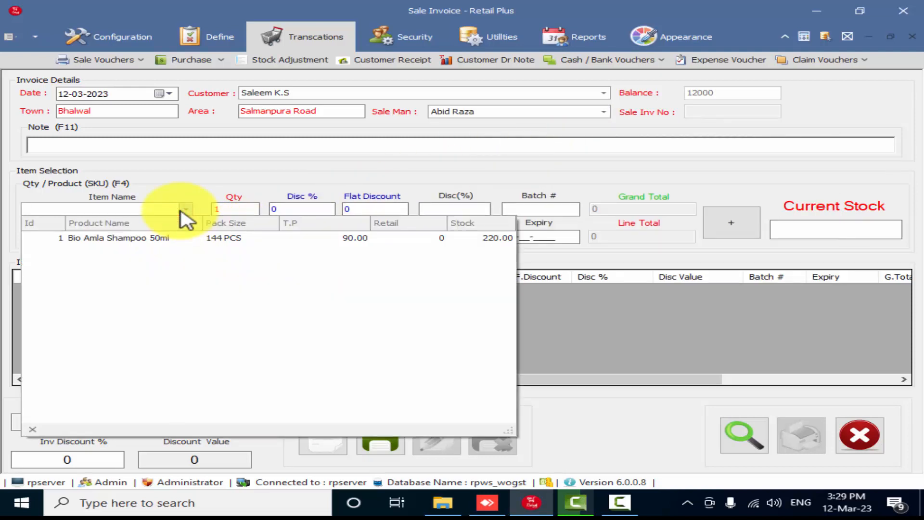
pyautogui.write('Bio Amla Shampoo 50ml')
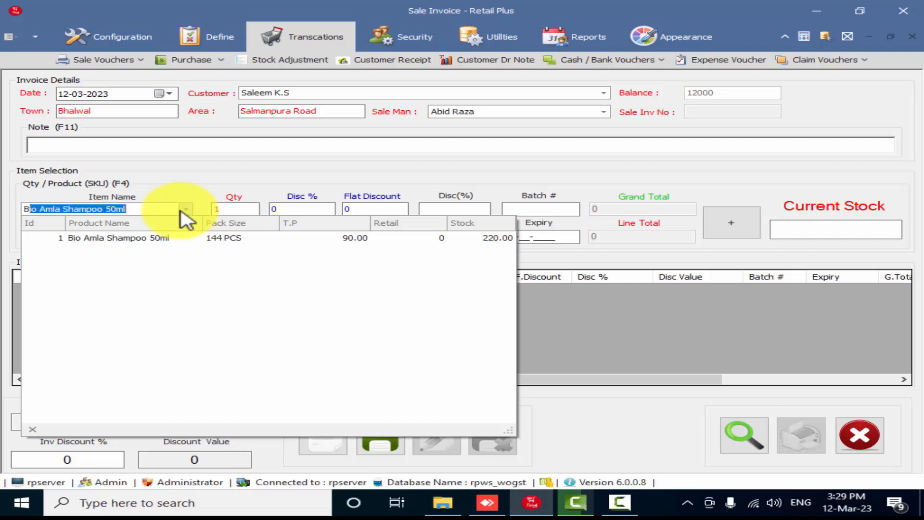
pyautogui.press('Down')
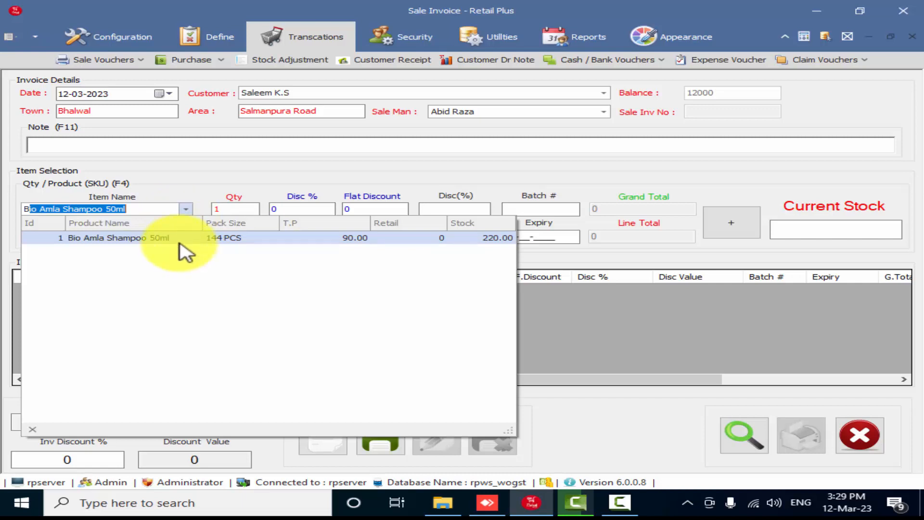
pyautogui.click(186, 239)
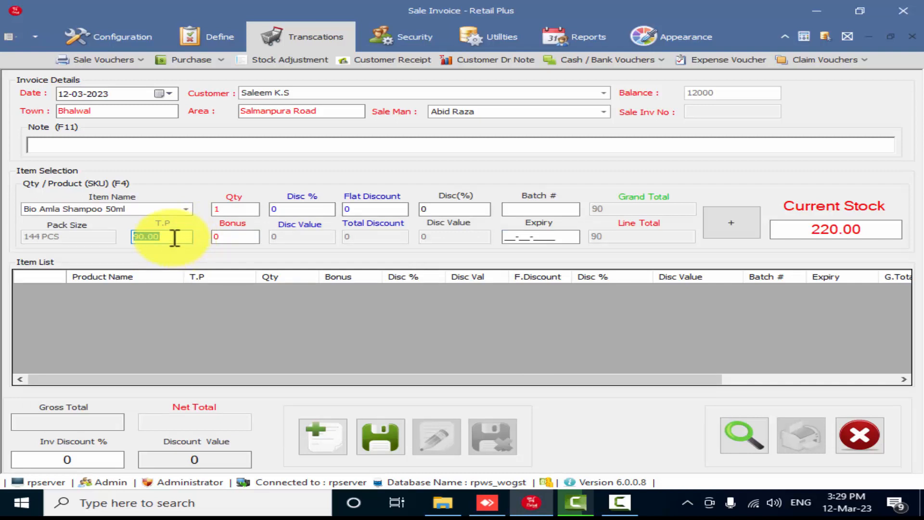
pyautogui.press('Tab')
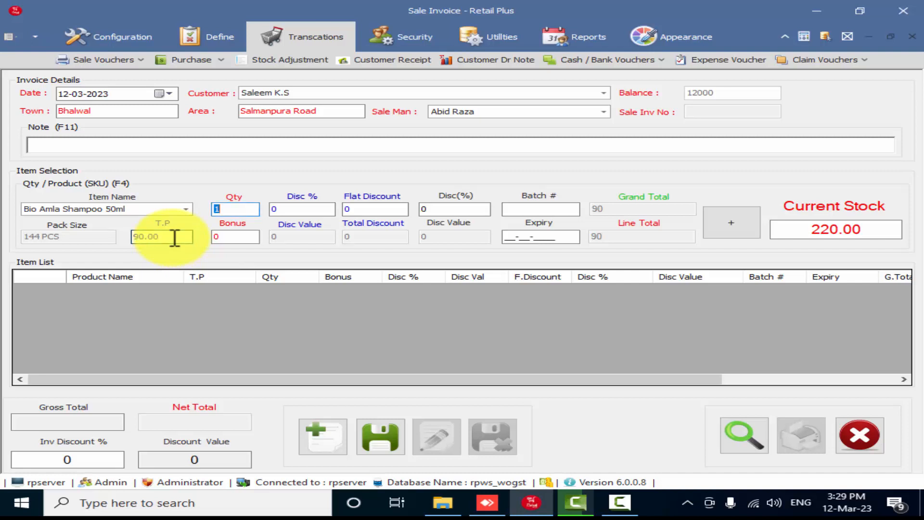
pyautogui.write('5')
pyautogui.doubleClick(875, 232)
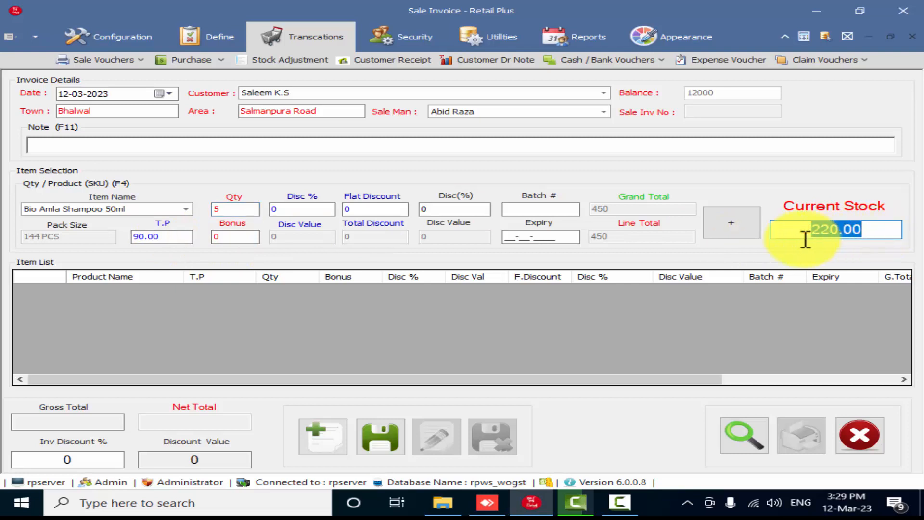
pyautogui.click(239, 211)
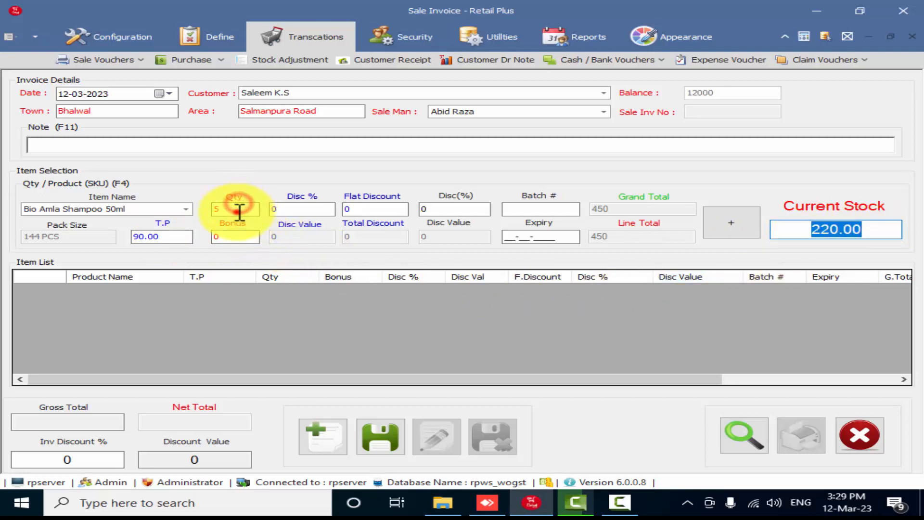
pyautogui.press('Return')
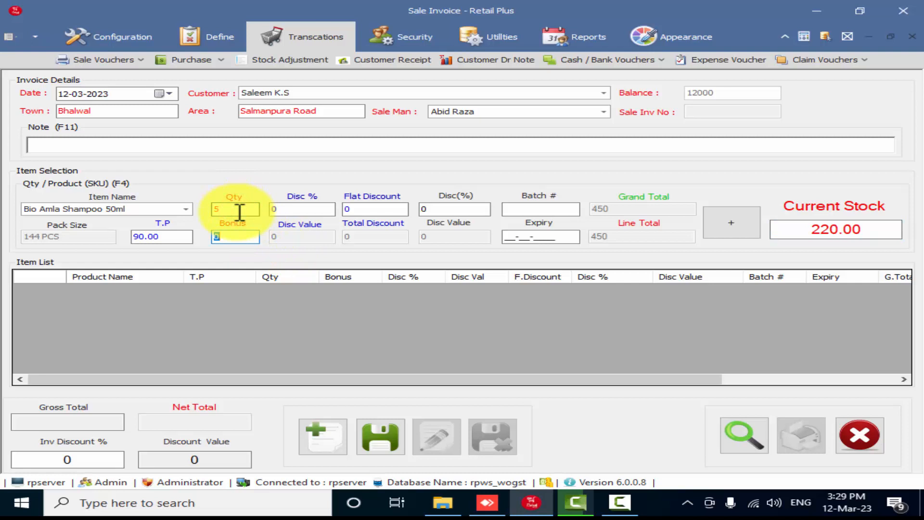
# Try a 10% discount plus a second 3% discount on the shampoo, leaving bonus and flat discount at 0.
pyautogui.press('Return')
pyautogui.write('10')
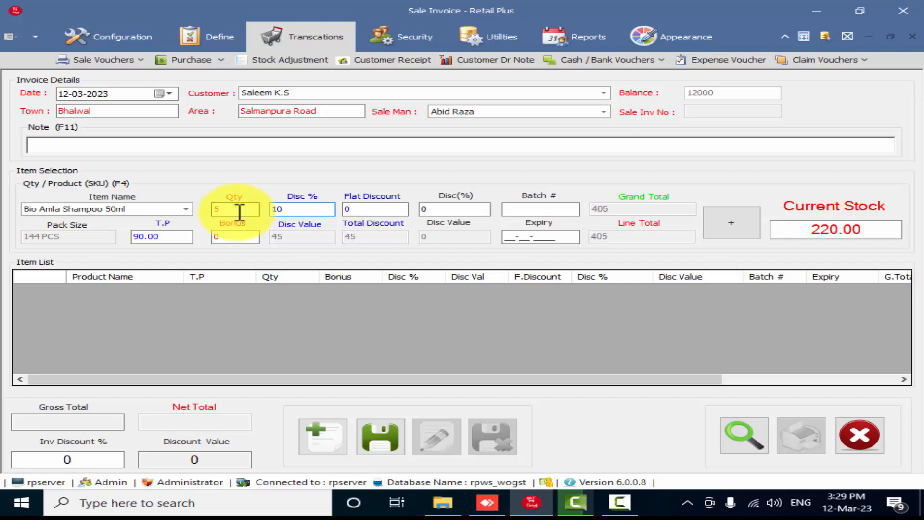
pyautogui.press('Return')
pyautogui.press('Return')
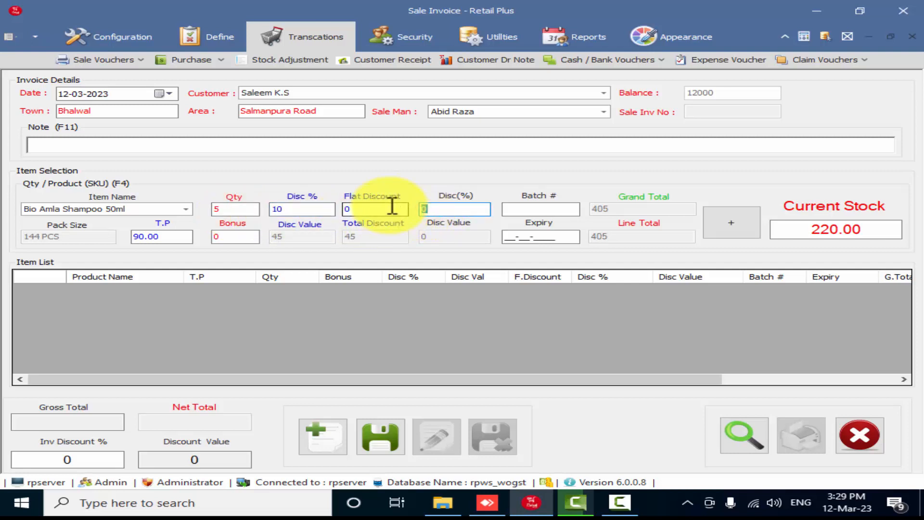
pyautogui.write('3')
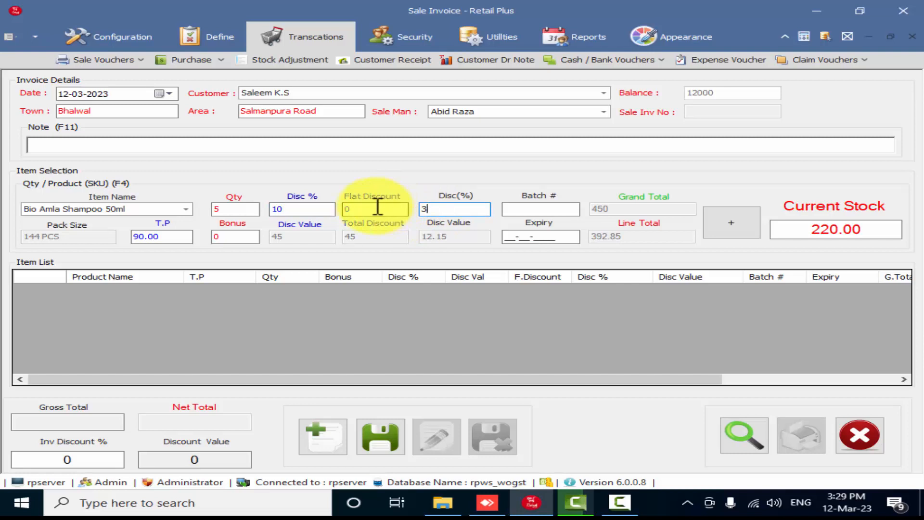
# Reset both percentage discounts on the shampoo entry to 0.
pyautogui.click(293, 207)
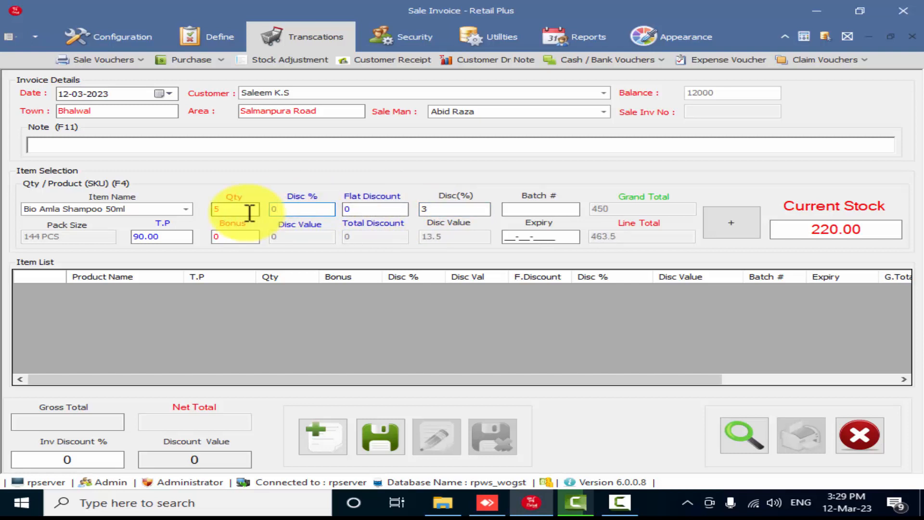
pyautogui.write('0')
pyautogui.click(447, 209)
pyautogui.write('0')
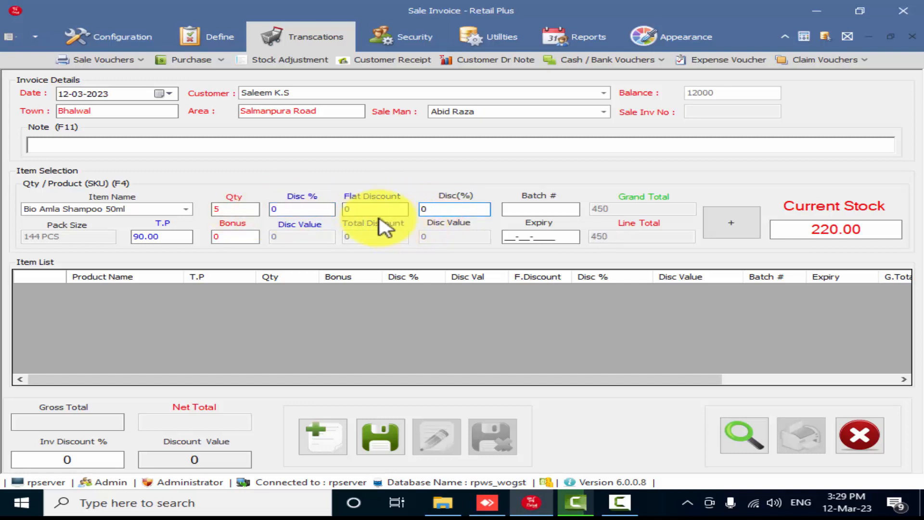
# Try a flat discount of 50 on the shampoo entry and clear it again.
pyautogui.click(366, 208)
pyautogui.write('50')
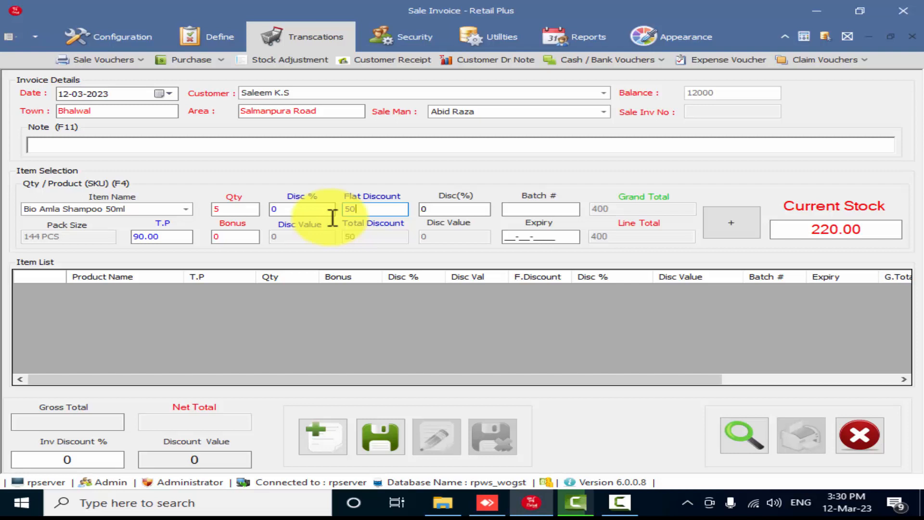
pyautogui.press('BackSpace')
pyautogui.press('BackSpace')
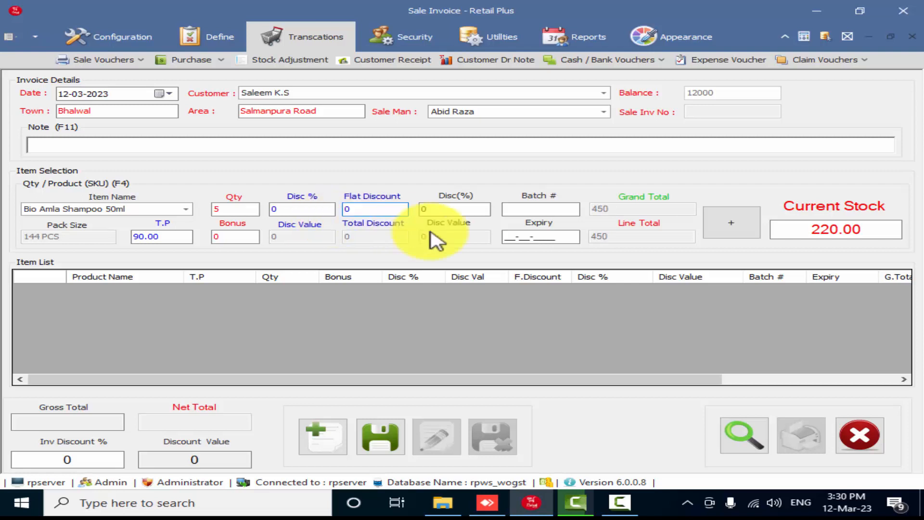
# Leave the batch number and expiry blank and add the shampoo entry to the invoice's item list.
pyautogui.click(539, 210)
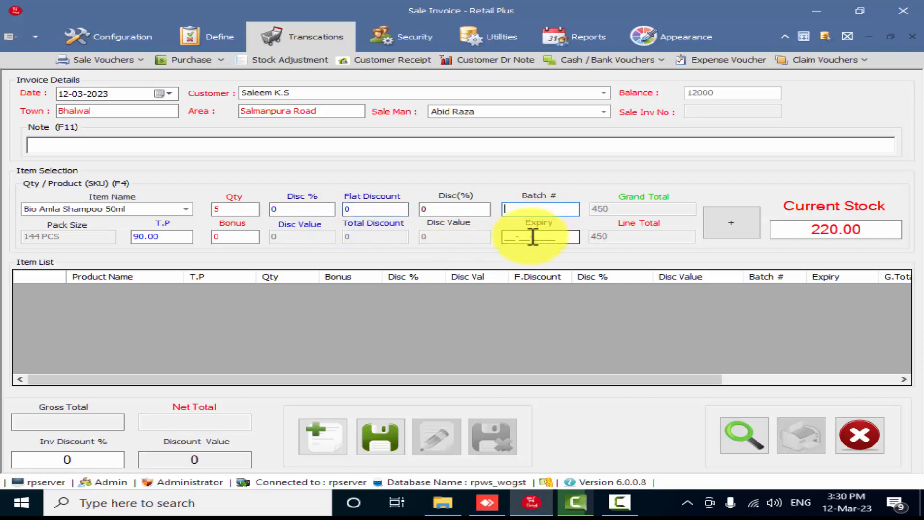
pyautogui.click(743, 223)
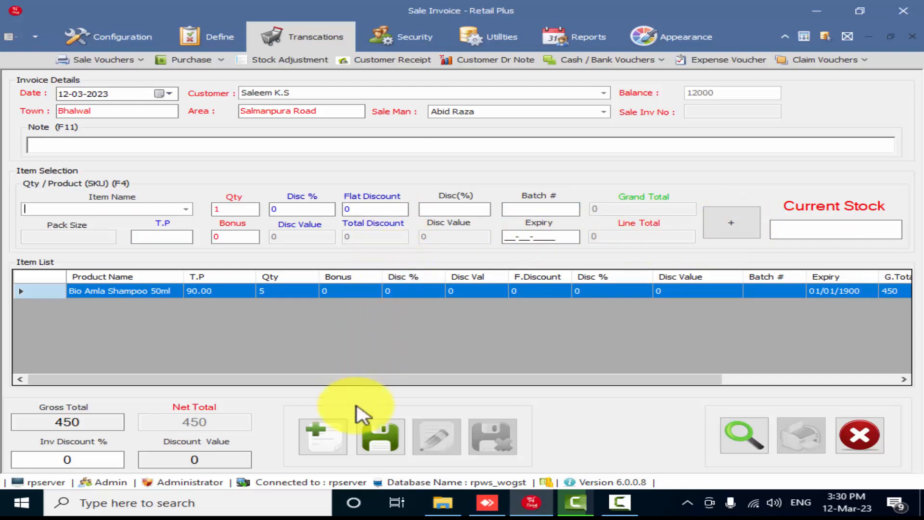
# Save the sale invoice with the shampoo item and confirm the record.
pyautogui.click(371, 442)
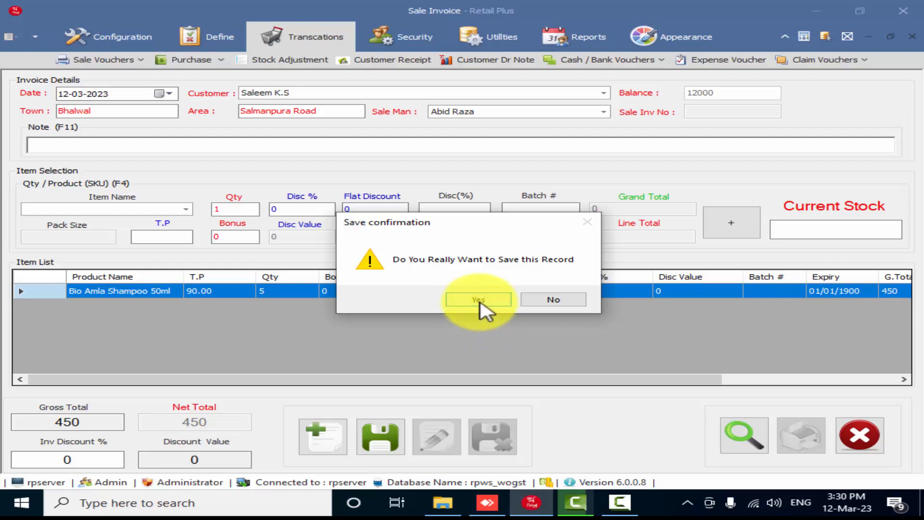
pyautogui.click(479, 301)
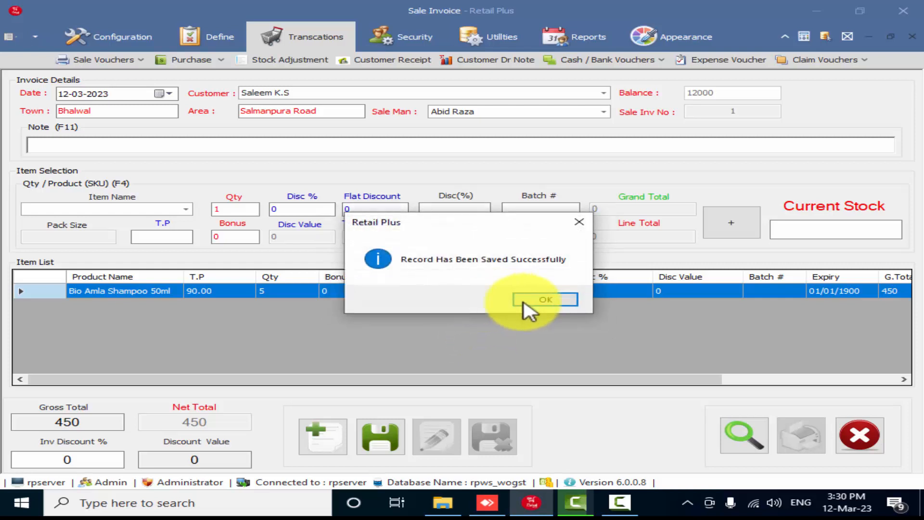
pyautogui.click(525, 301)
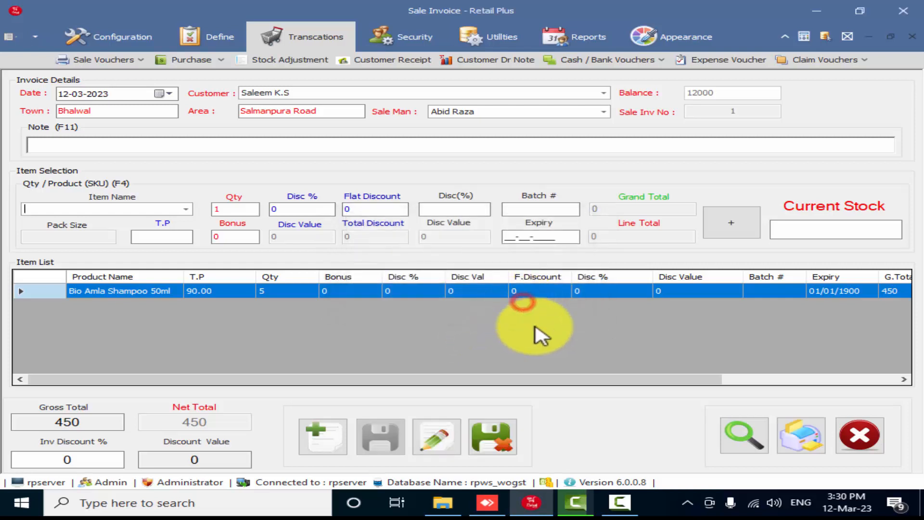
# Preview the saved sale invoice, inspect the available printers without printing, and close the preview.
pyautogui.click(809, 438)
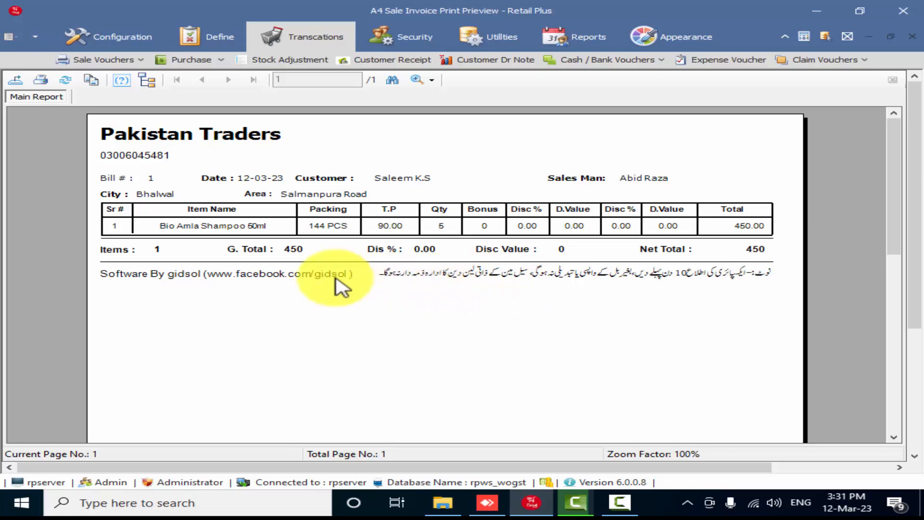
pyautogui.click(43, 83)
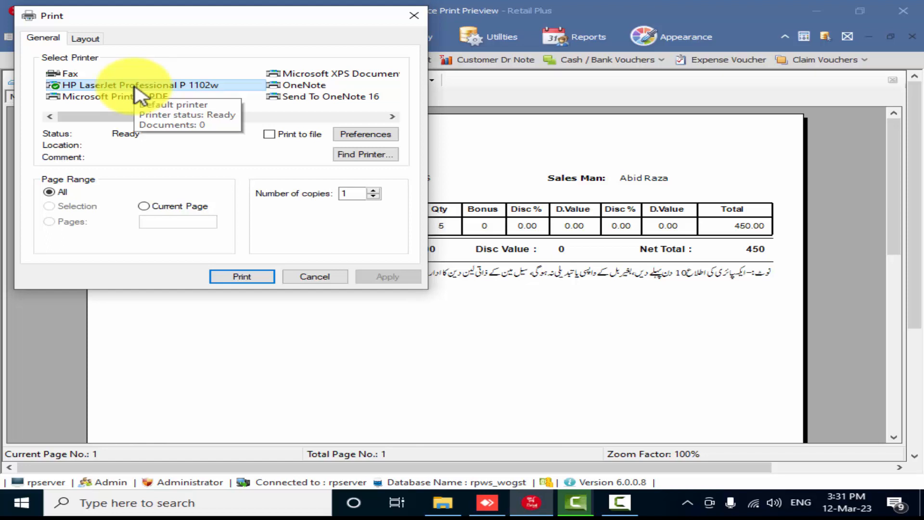
pyautogui.click(337, 281)
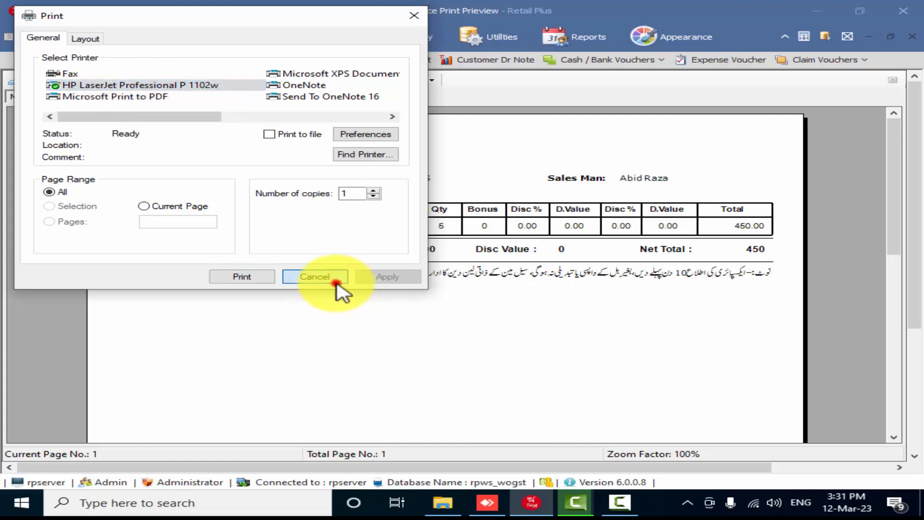
pyautogui.click(912, 36)
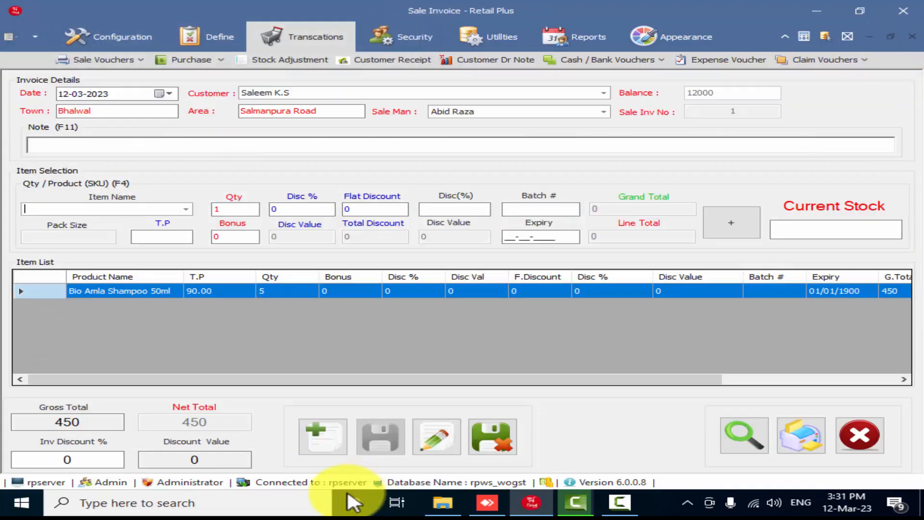
# Clear the form for a new sale invoice, view the list of saved sale invoices, and close both windows.
pyautogui.click(320, 435)
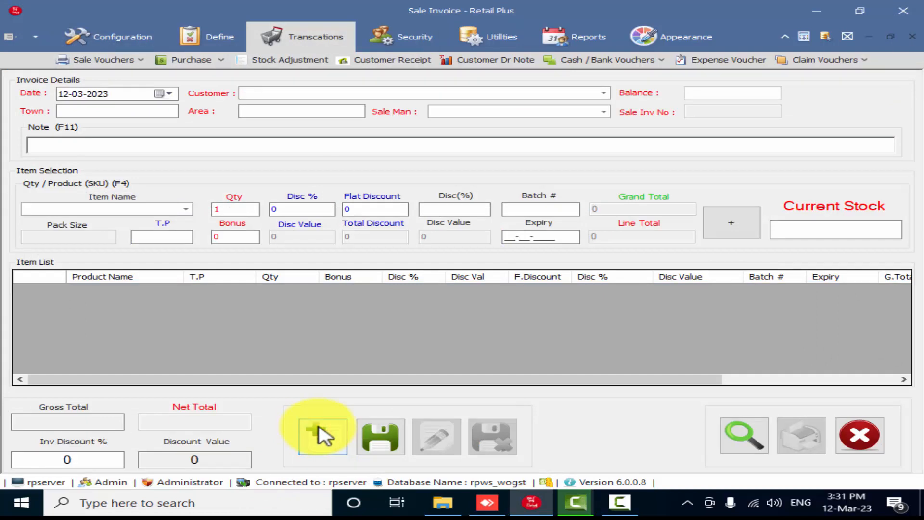
pyautogui.click(740, 436)
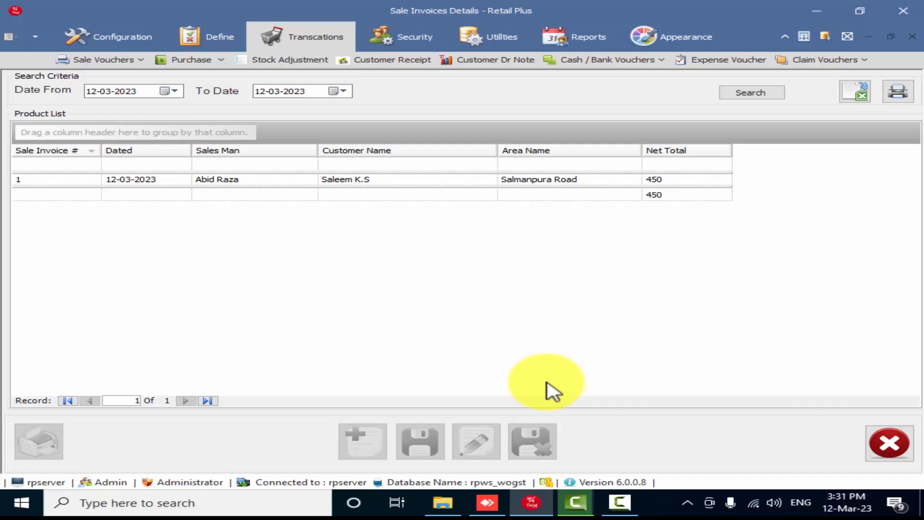
pyautogui.click(912, 37)
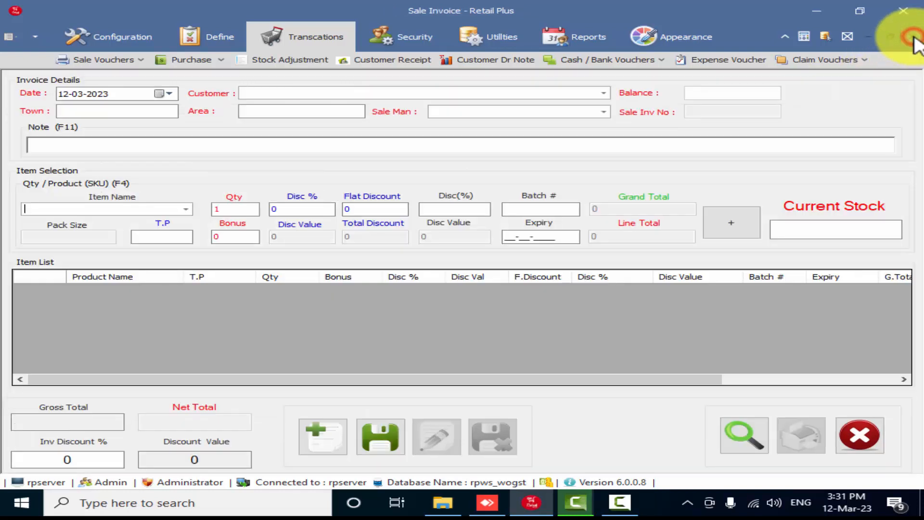
pyautogui.click(914, 38)
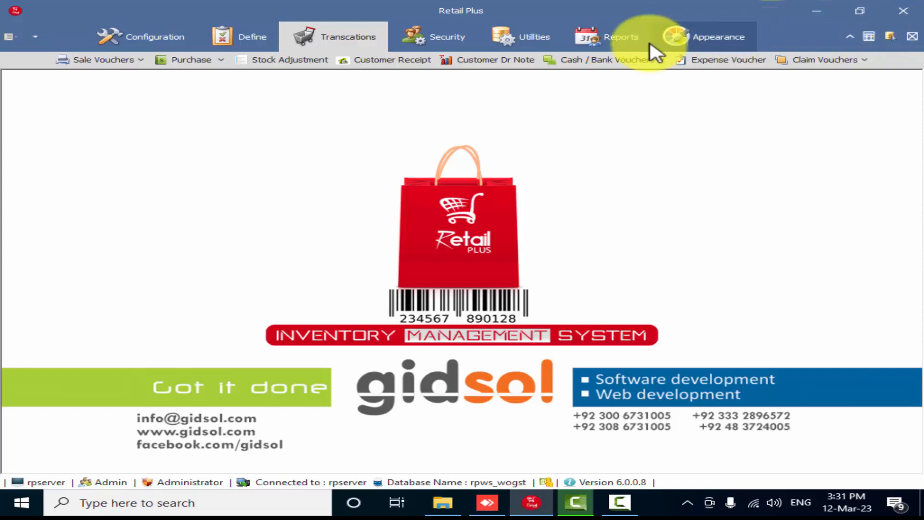
# Generate the Sales Man Wise Packing Summary for the listed salesman, review it, and close the report.
pyautogui.click(595, 36)
pyautogui.click(226, 60)
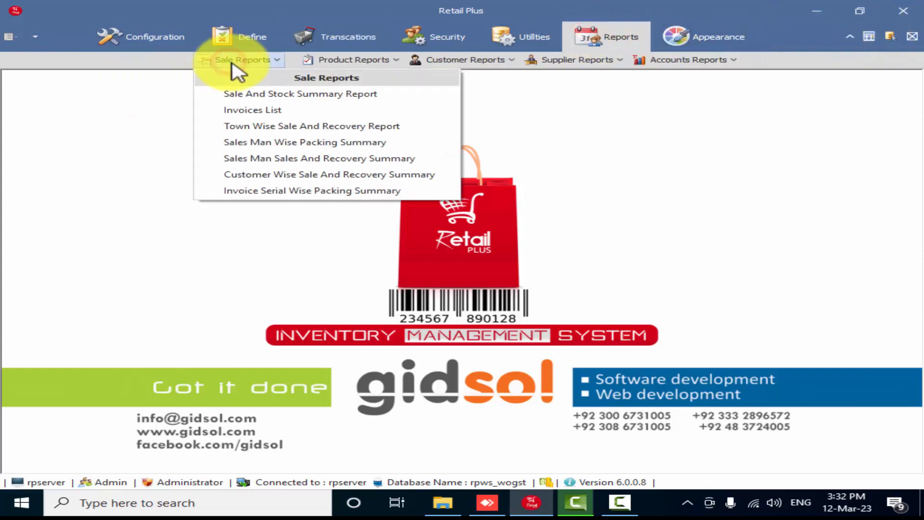
pyautogui.click(257, 143)
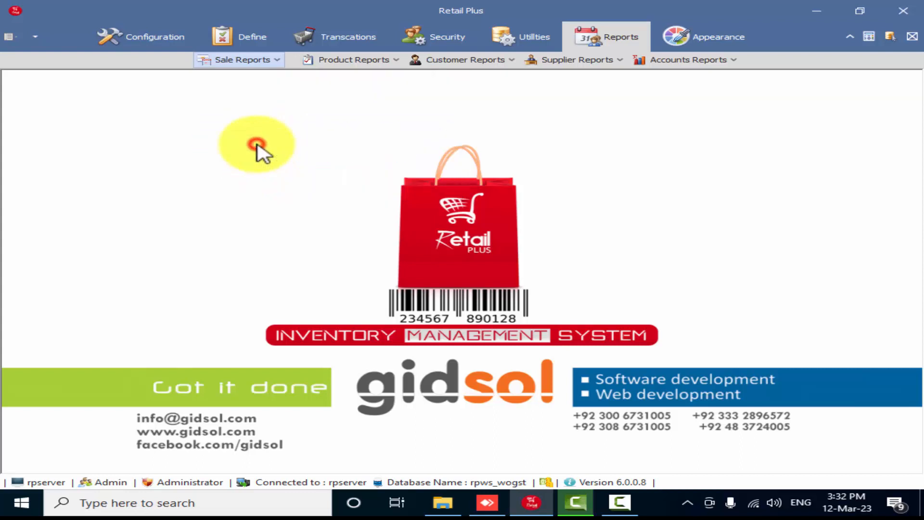
pyautogui.click(601, 211)
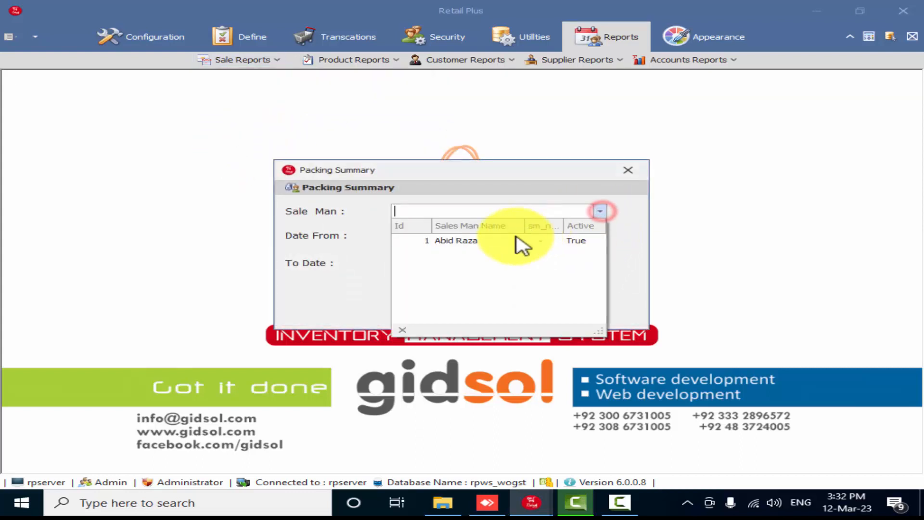
pyautogui.click(522, 244)
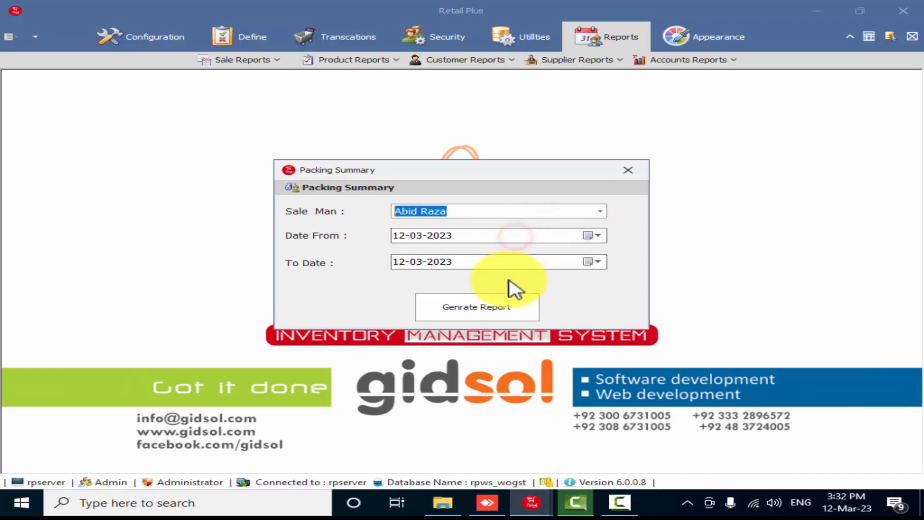
pyautogui.click(495, 307)
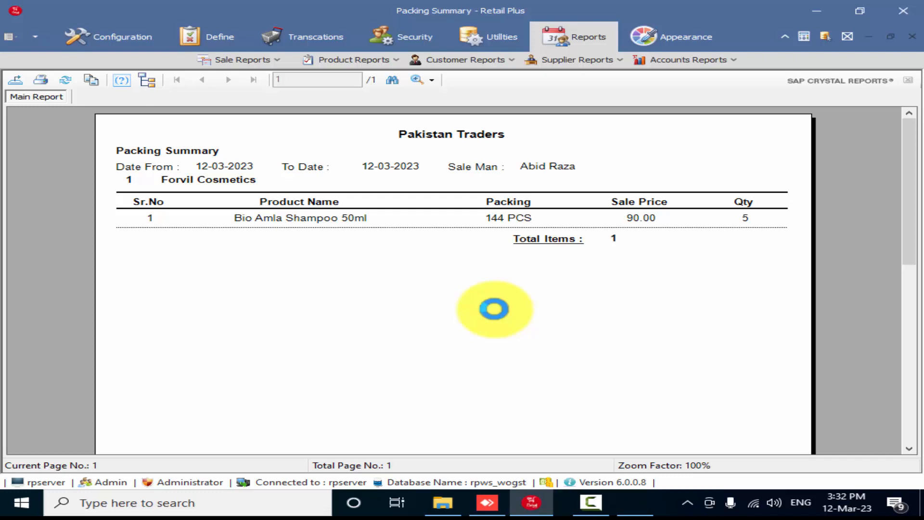
pyautogui.click(259, 328)
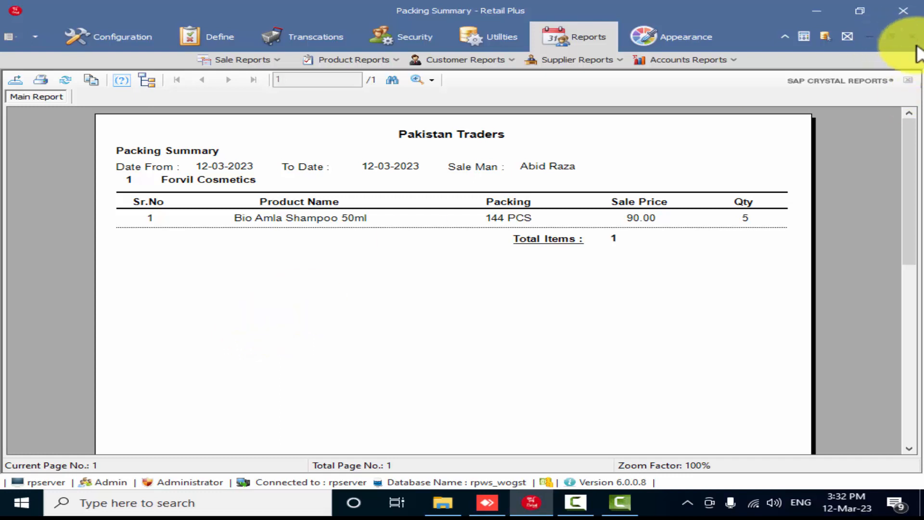
pyautogui.click(917, 39)
# Generate the Invoices List sale report for the same salesman, review it, and close the report.
pyautogui.click(251, 60)
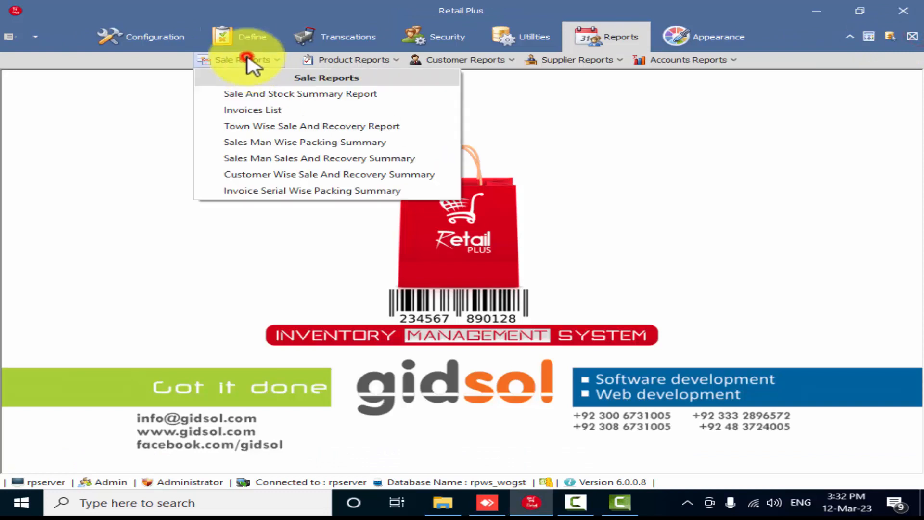
pyautogui.click(264, 111)
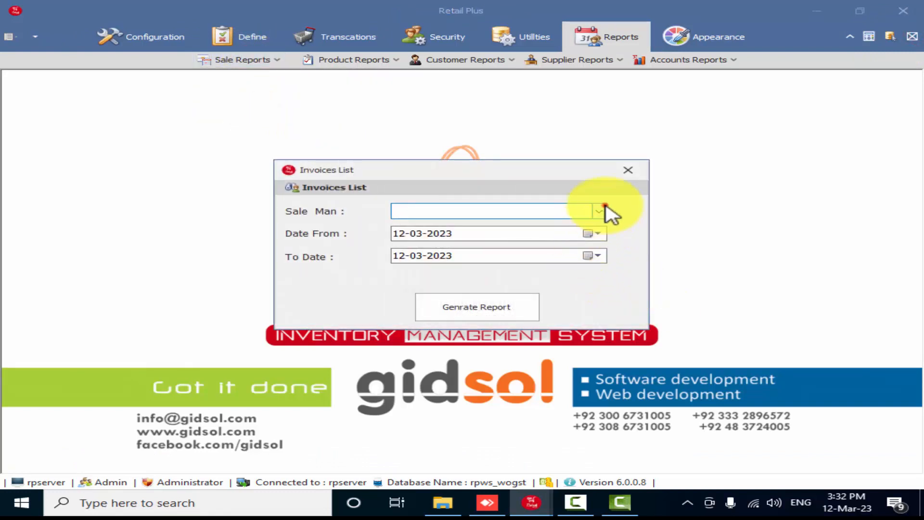
pyautogui.click(601, 208)
pyautogui.click(566, 225)
pyautogui.click(484, 310)
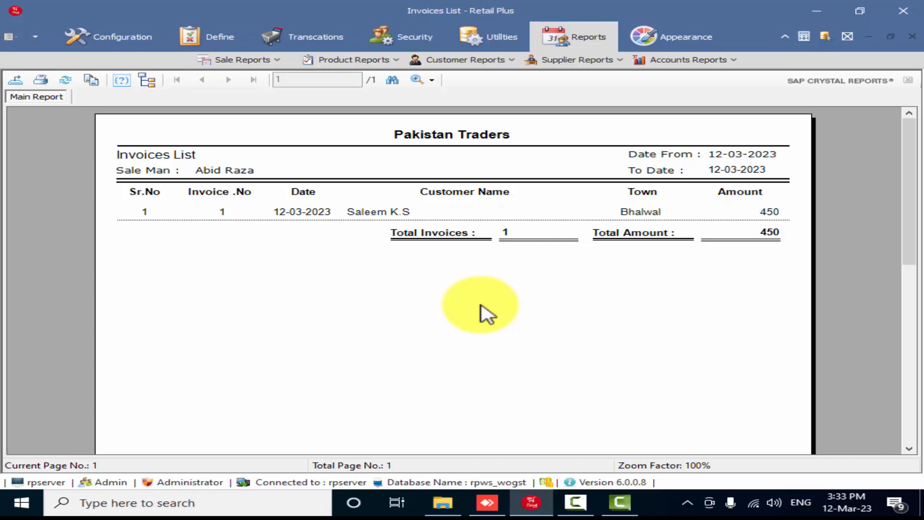
pyautogui.click(913, 36)
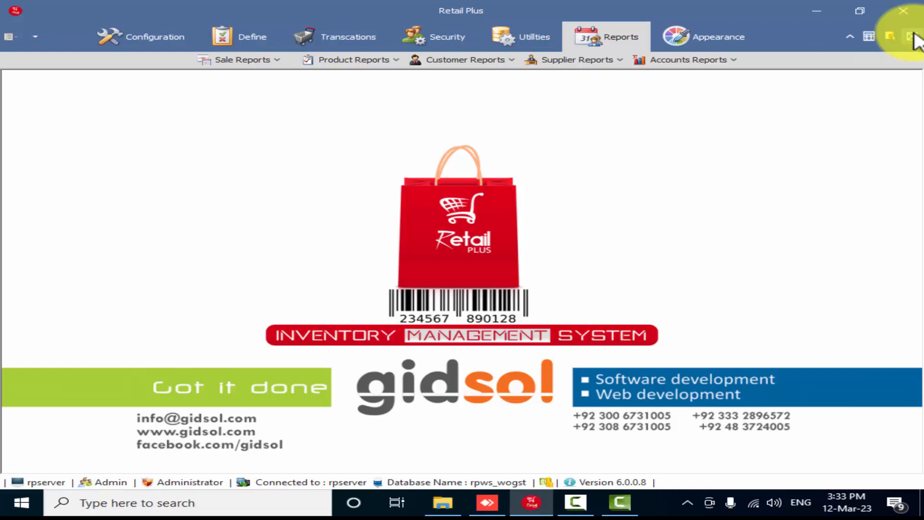
# Start a customer receipt for the customer on the sale invoice and set the amount to 3000.
pyautogui.click(358, 39)
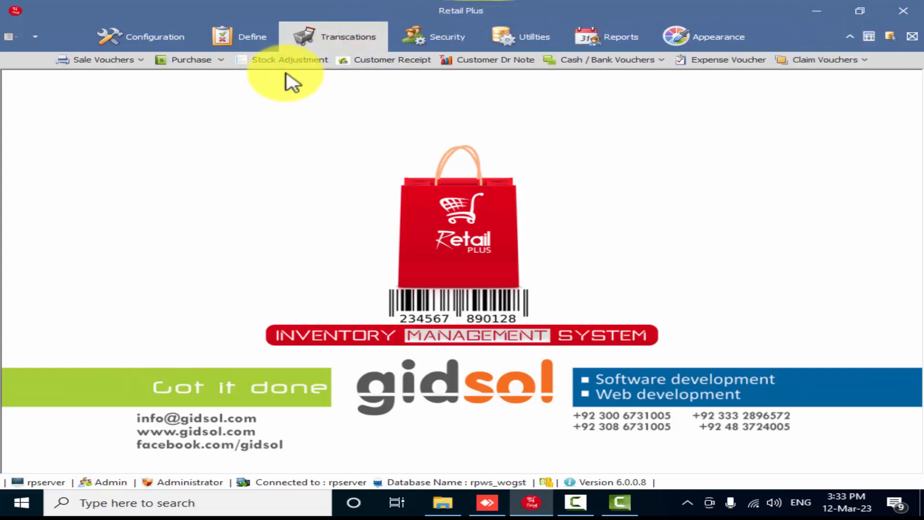
pyautogui.click(362, 62)
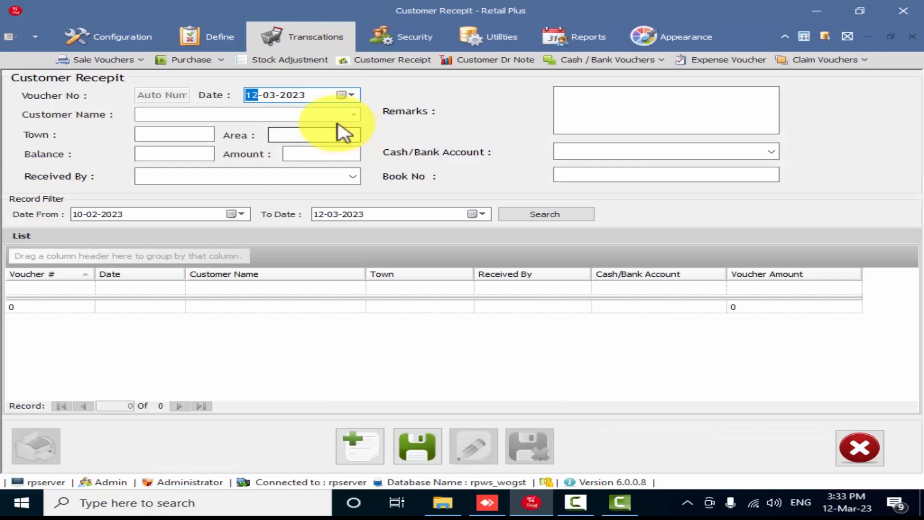
pyautogui.click(354, 114)
pyautogui.click(312, 144)
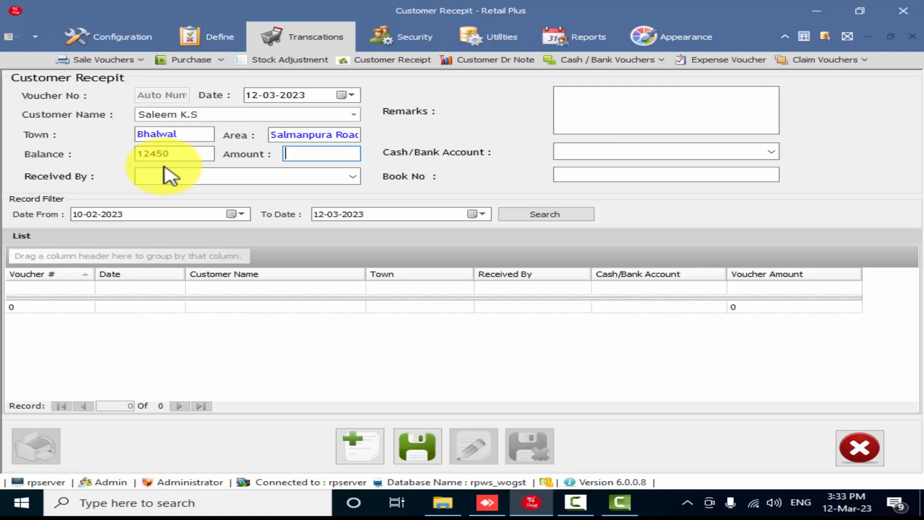
pyautogui.write('1')
pyautogui.press('BackSpace')
pyautogui.write('3000')
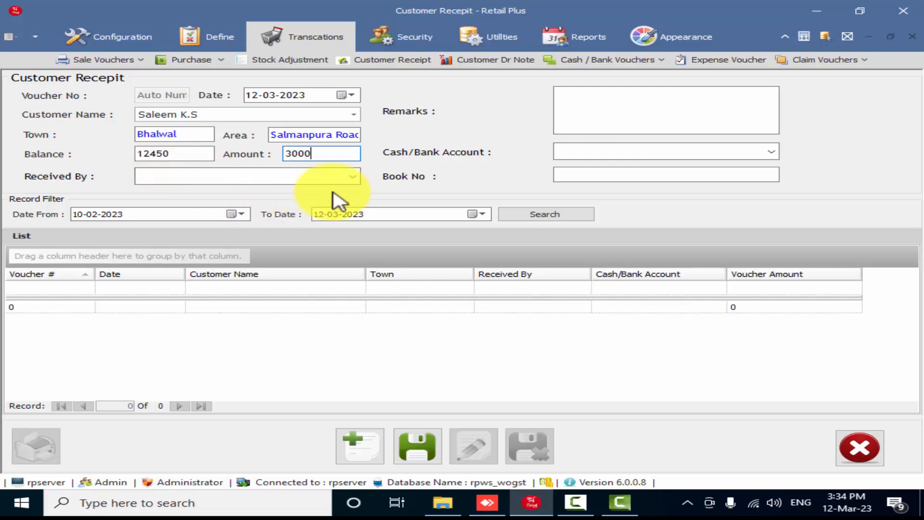
# Choose the salesman as the receiver, leave the remarks blank, and set the receipt's cash/bank account to Cash In Hand.
pyautogui.click(352, 178)
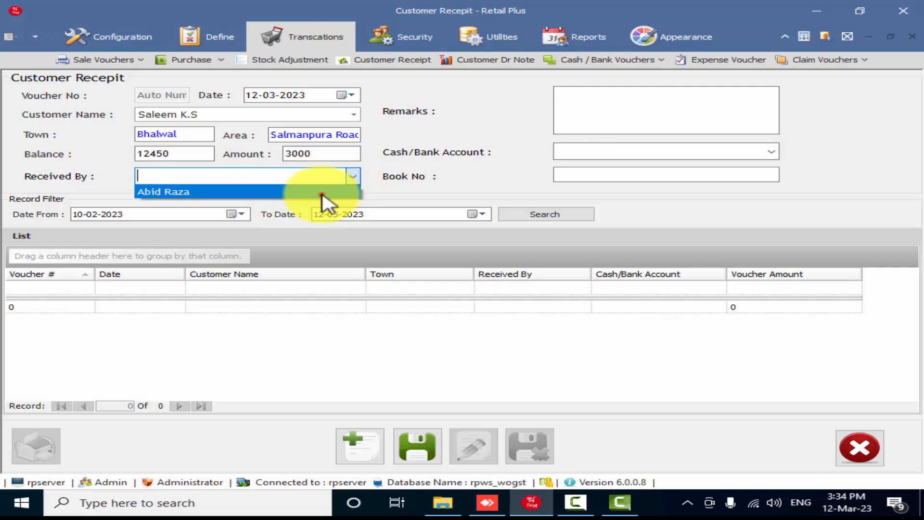
pyautogui.click(322, 192)
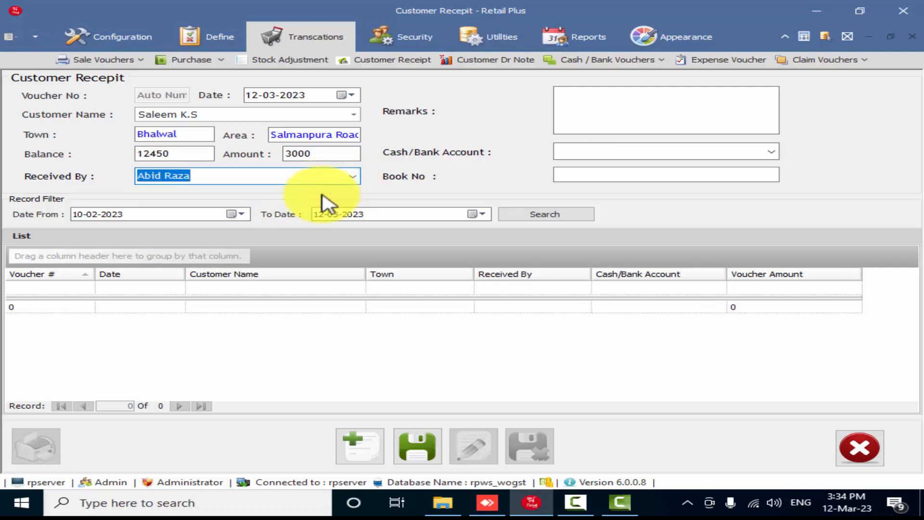
pyautogui.click(684, 109)
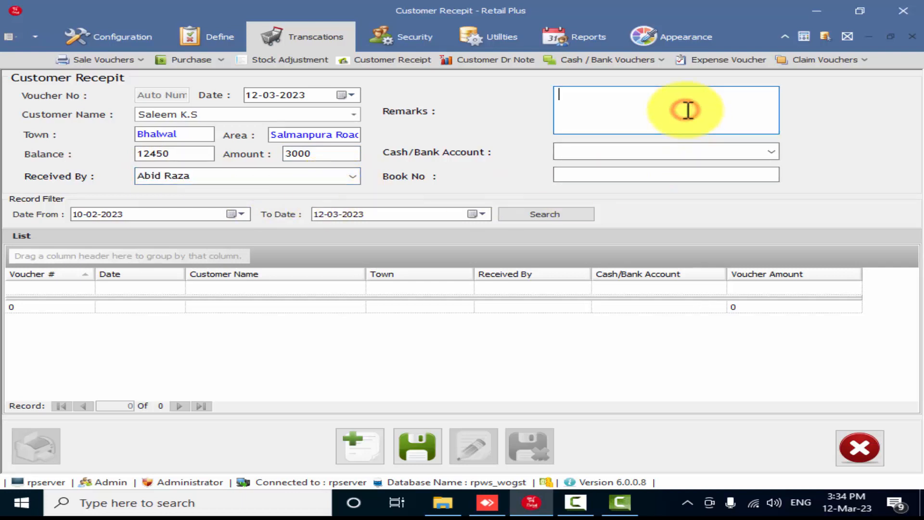
pyautogui.click(772, 152)
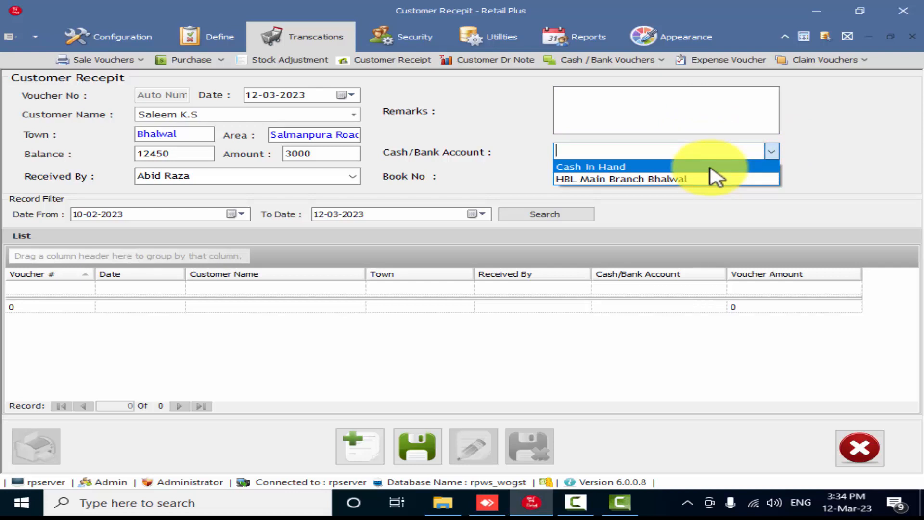
pyautogui.click(710, 168)
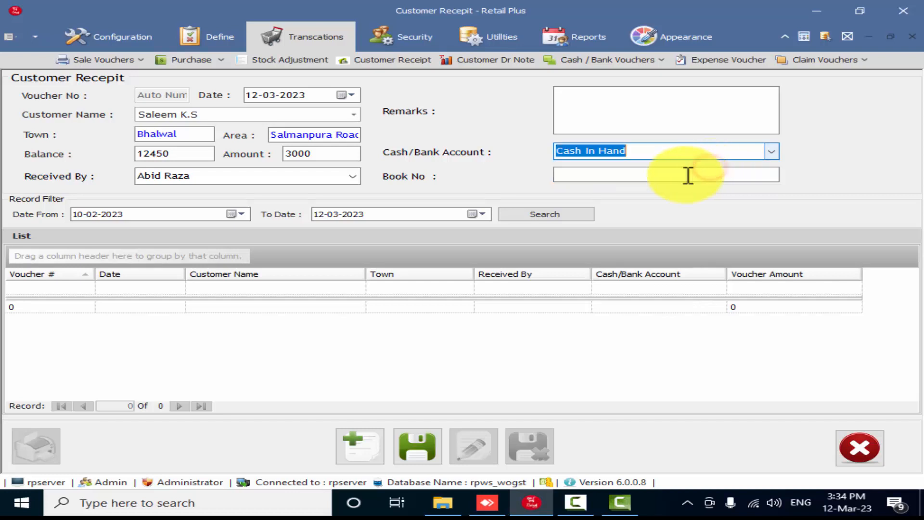
# Save the customer receipt, confirm the record, and close the receipt form.
pyautogui.click(412, 443)
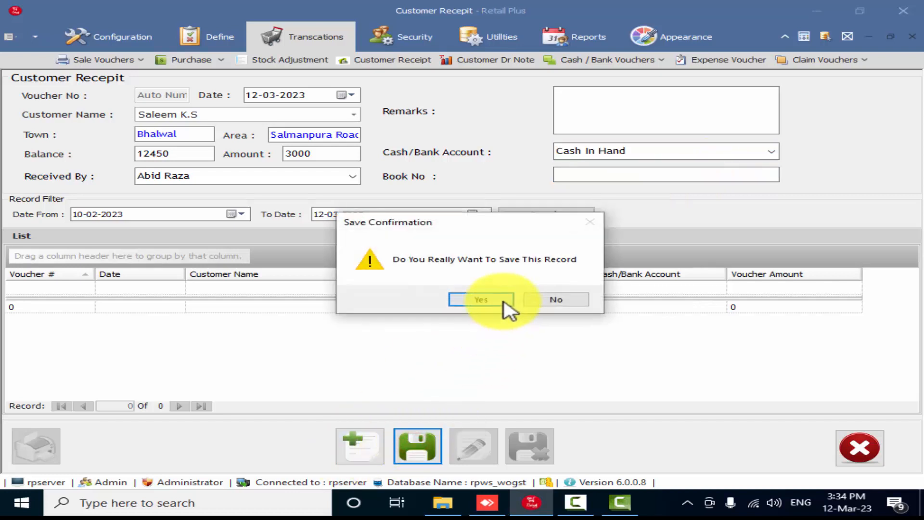
pyautogui.click(503, 300)
pyautogui.click(542, 302)
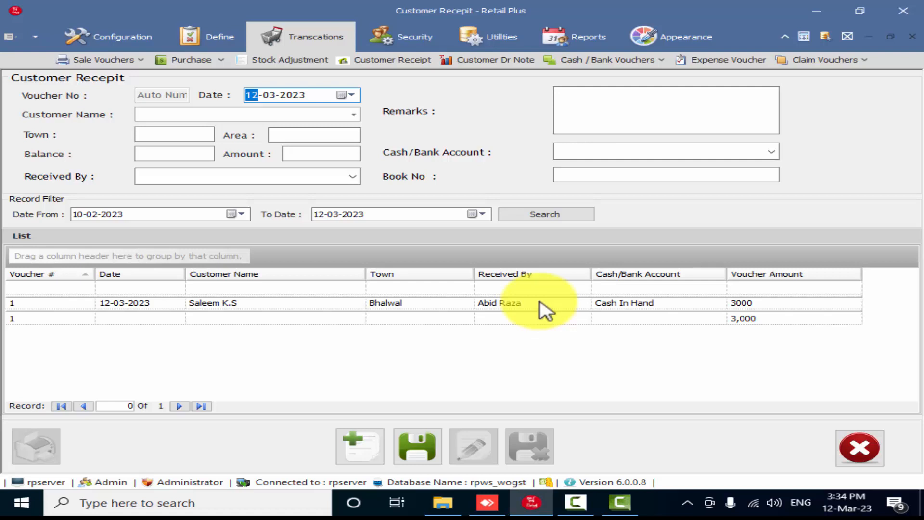
pyautogui.click(912, 36)
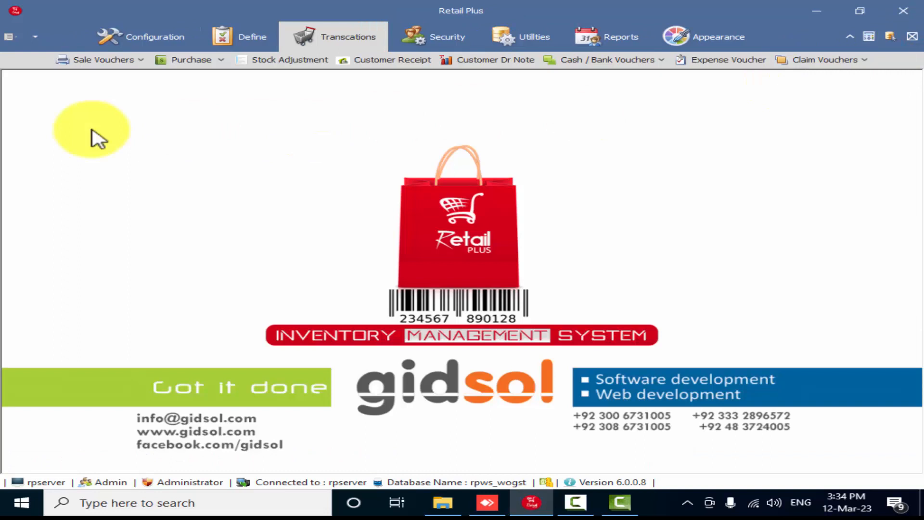
# Reopen the sale invoice form and display the list of saved sale invoices.
pyautogui.click(100, 61)
pyautogui.click(99, 94)
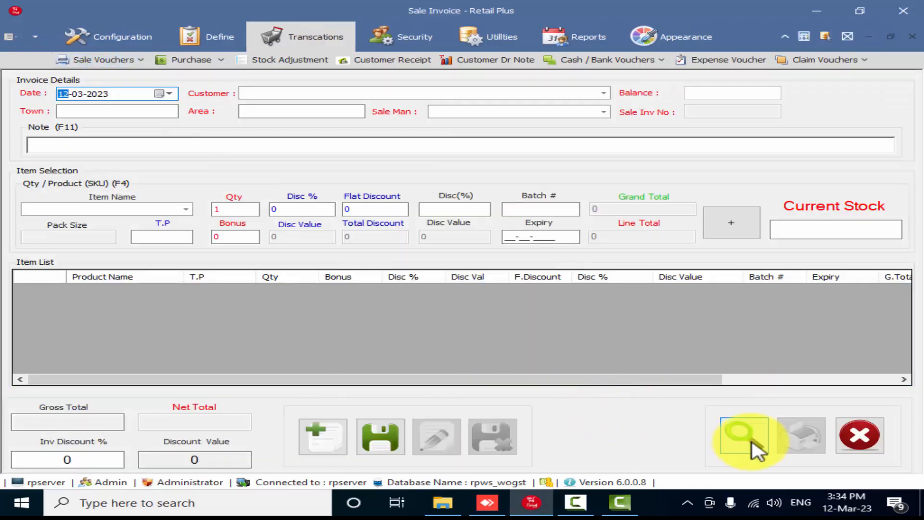
pyautogui.click(751, 440)
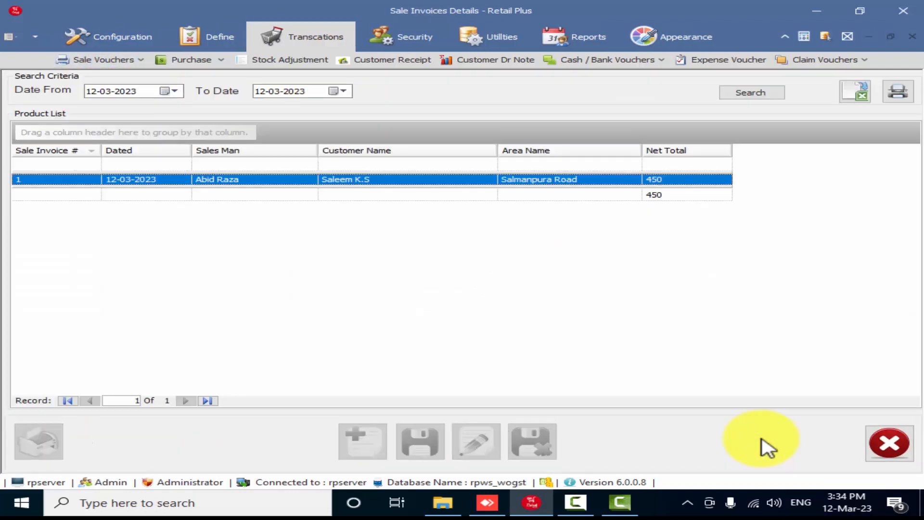
# Open the listed sale invoice to review its details, and close the invoice form.
pyautogui.doubleClick(637, 184)
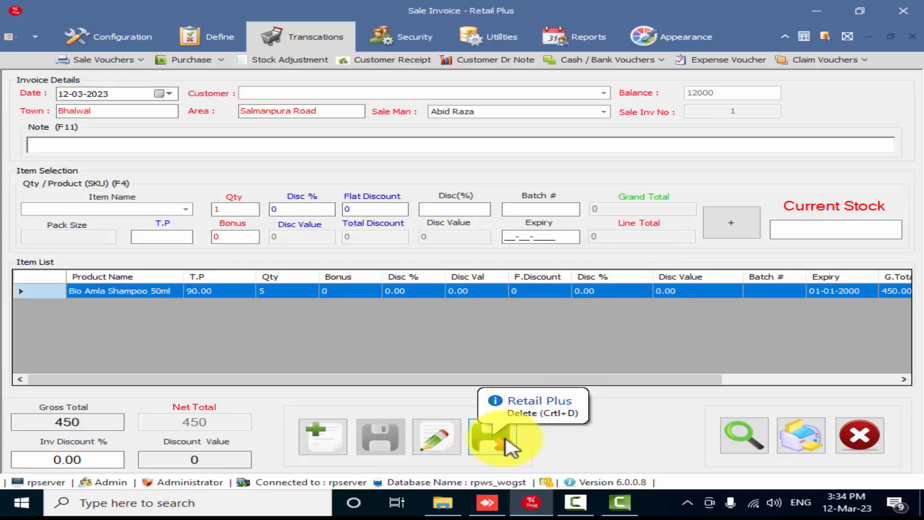
pyautogui.click(912, 37)
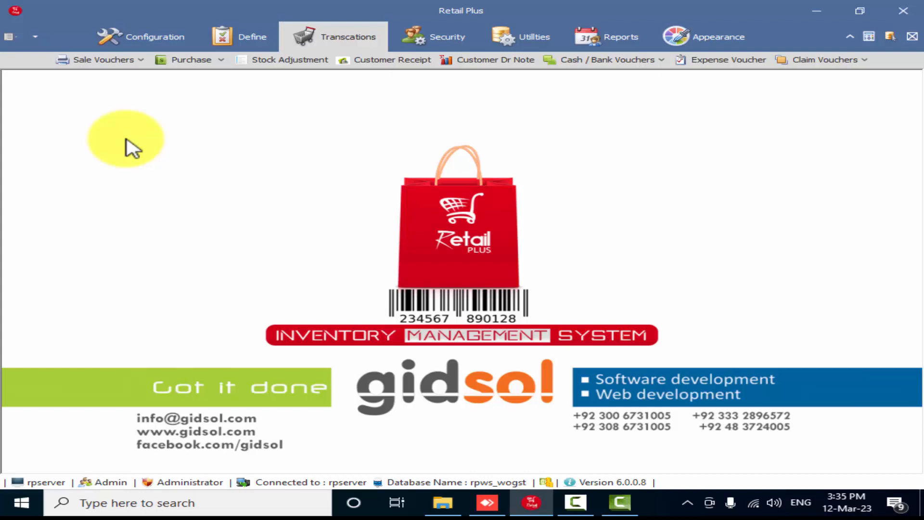
# Start a sale return invoice and choose the customer from the sale invoice and the salesman.
pyautogui.click(115, 60)
pyautogui.click(124, 111)
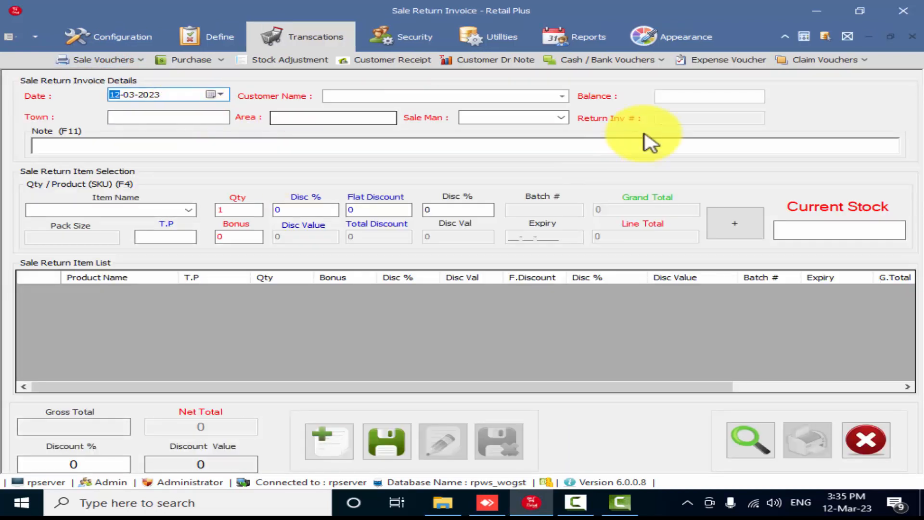
pyautogui.click(562, 96)
pyautogui.click(474, 126)
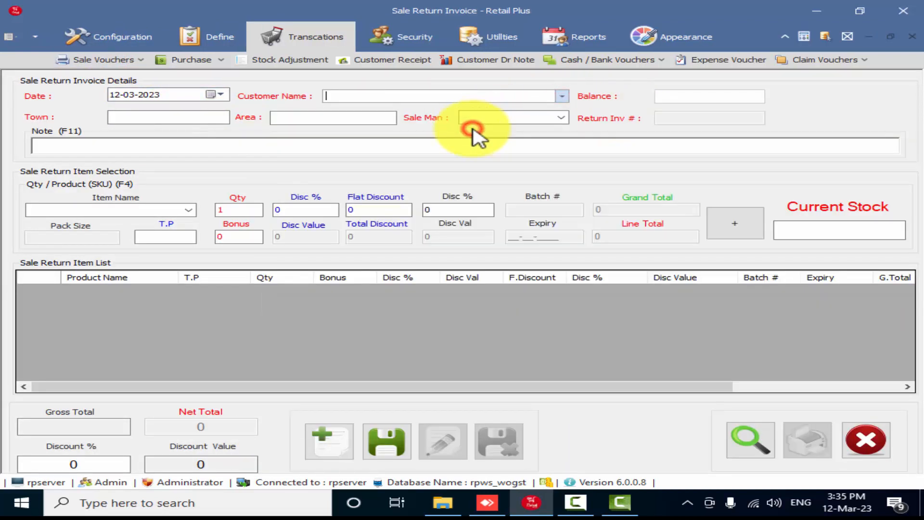
pyautogui.click(561, 117)
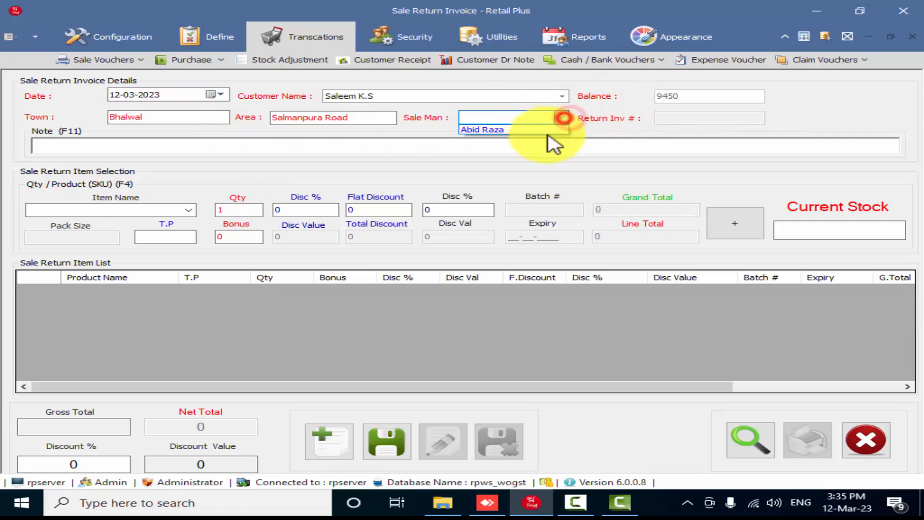
pyautogui.click(544, 136)
# Add Bio Amla Shampoo 50ml to the return with quantity 1 and zero bonus and discounts.
pyautogui.click(140, 208)
pyautogui.click(189, 211)
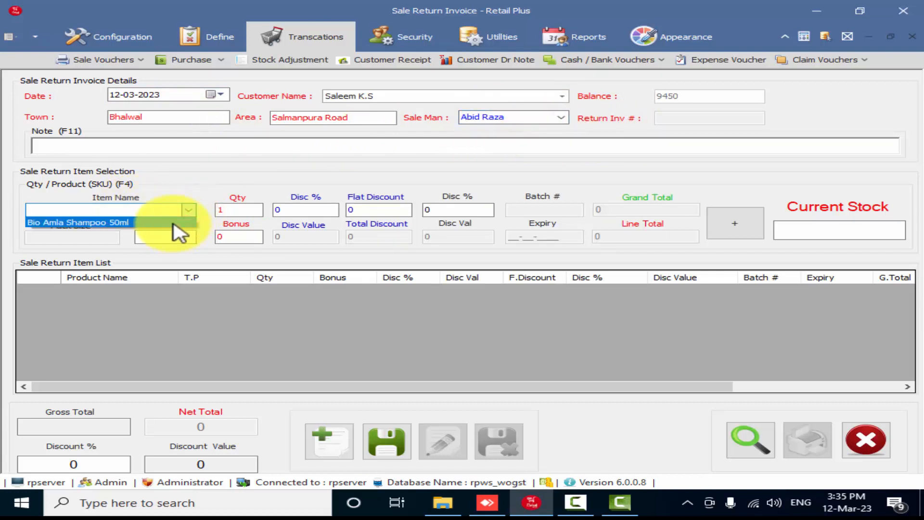
pyautogui.click(172, 223)
pyautogui.press('Return')
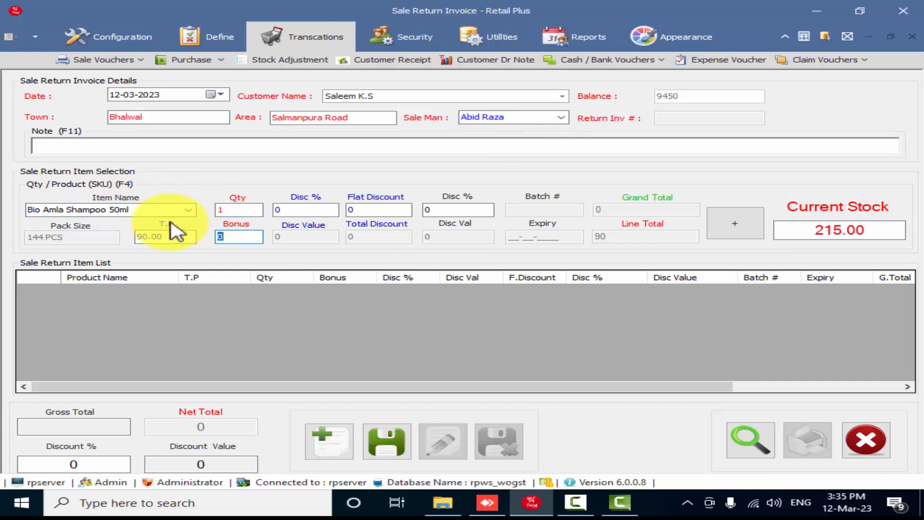
pyautogui.press('Return')
pyautogui.press('Return')
pyautogui.press('Return')
pyautogui.press('Return')
# Save the sale return invoice, confirm the record, and close the return form.
pyautogui.click(387, 443)
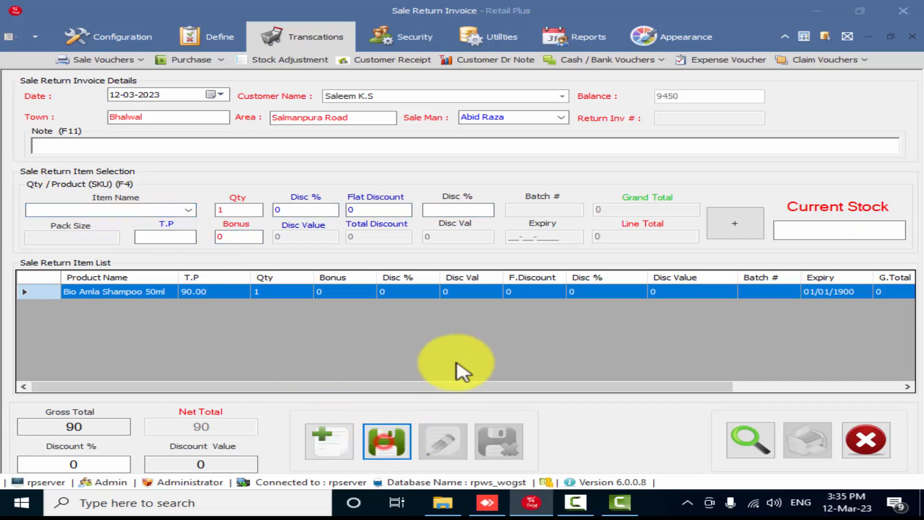
pyautogui.click(472, 301)
pyautogui.click(514, 303)
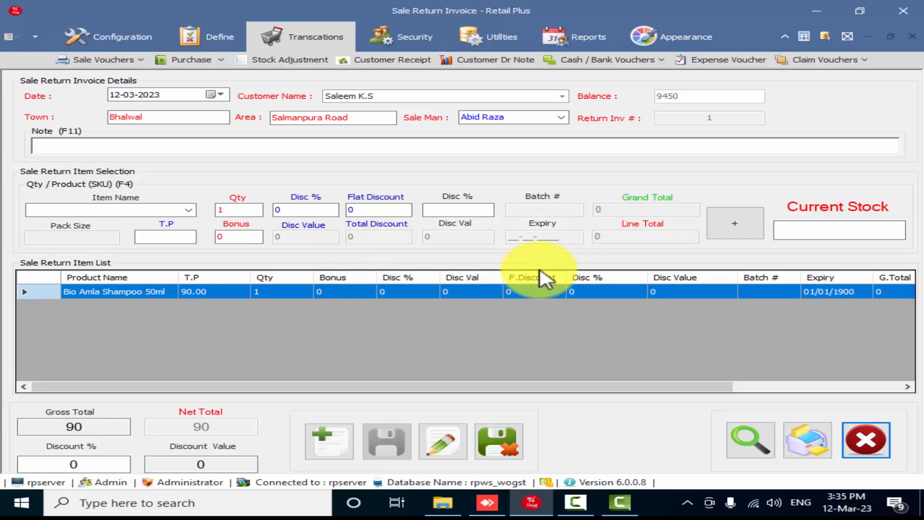
pyautogui.click(912, 36)
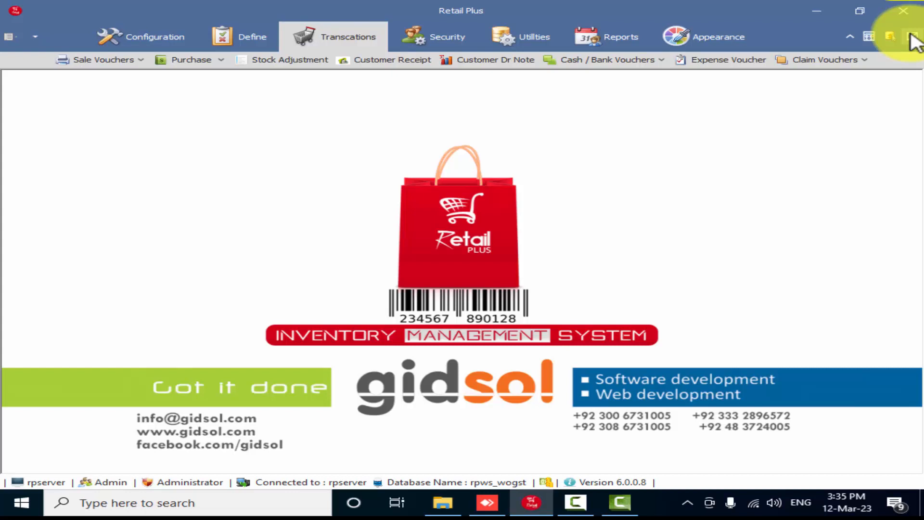
# Generate the Sales Man Sales And Recovery Summary for the salesman with type Local, dated 12-03-2023.
pyautogui.click(604, 42)
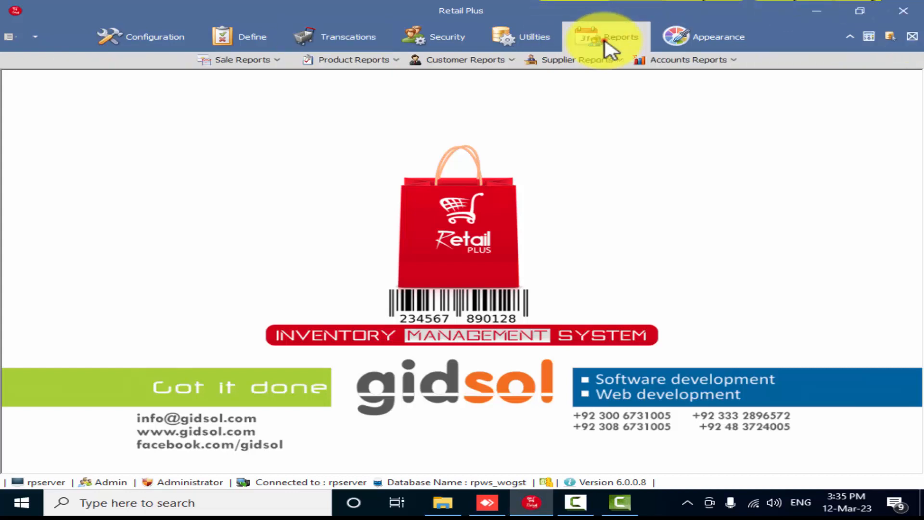
pyautogui.click(247, 60)
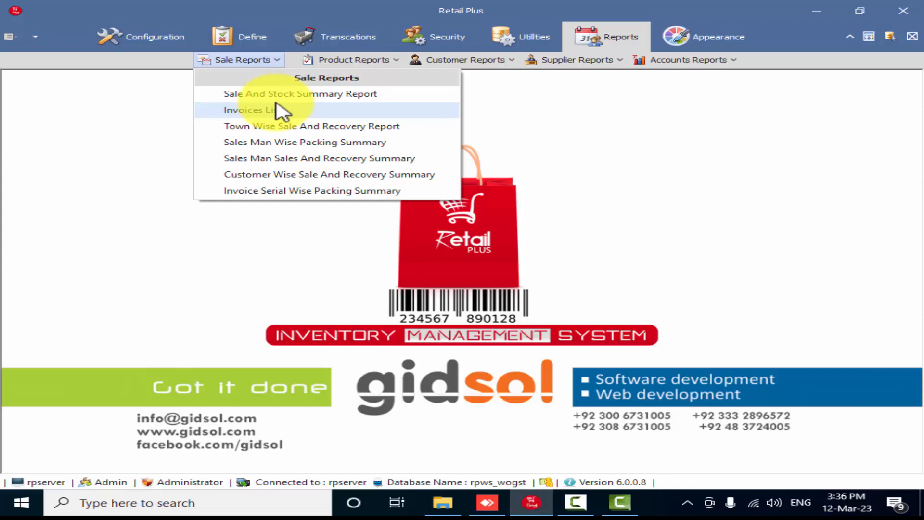
pyautogui.click(302, 158)
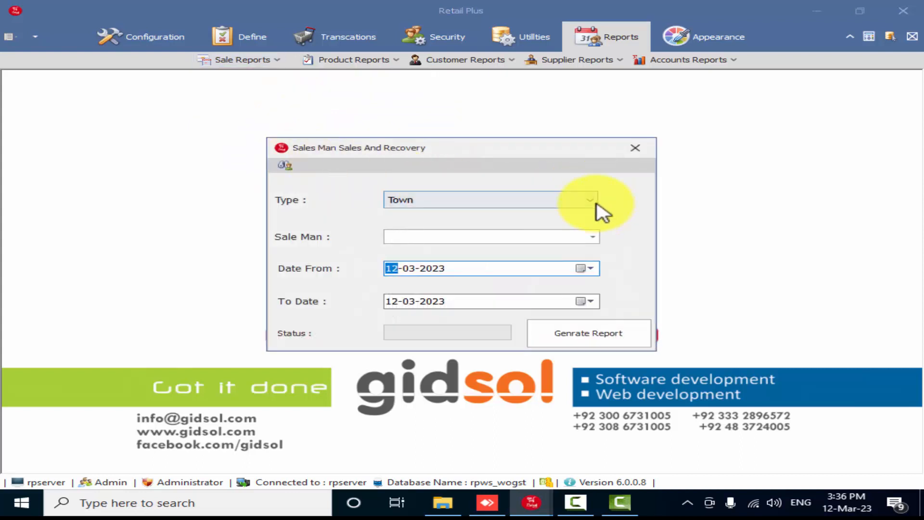
pyautogui.click(593, 236)
pyautogui.click(553, 266)
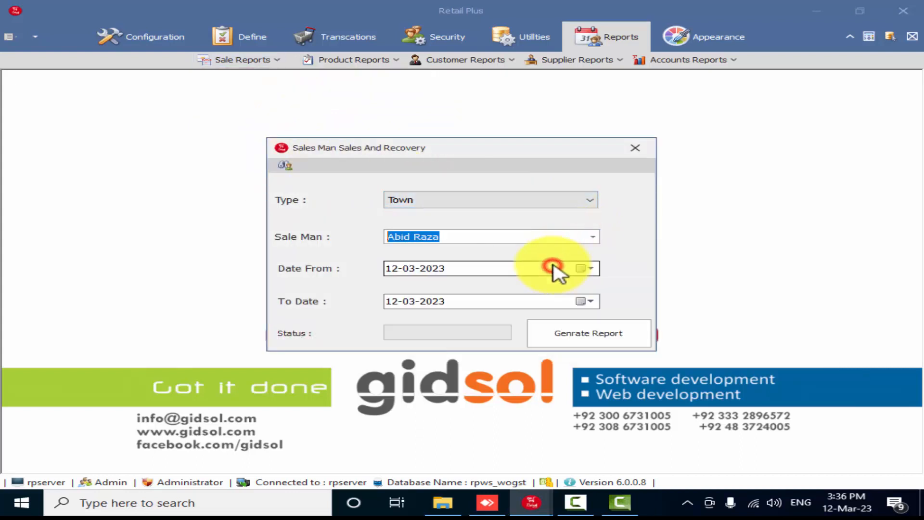
pyautogui.click(575, 200)
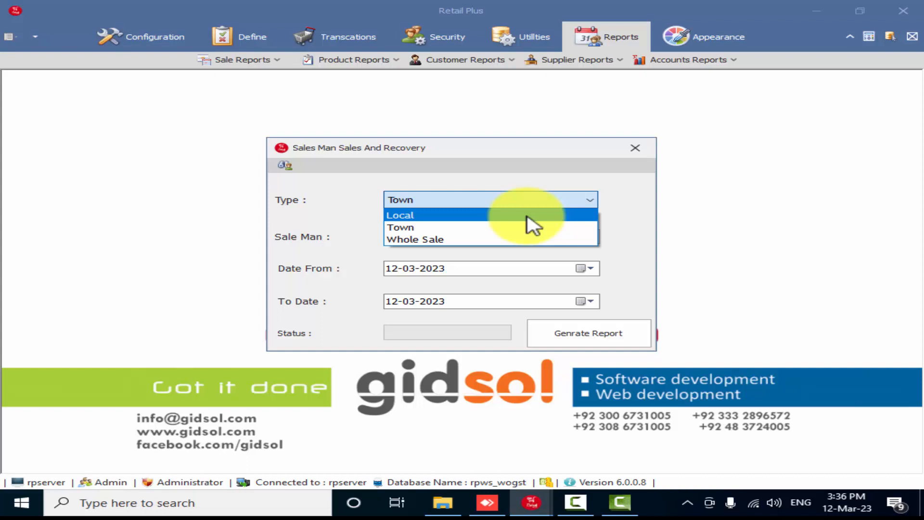
pyautogui.click(526, 215)
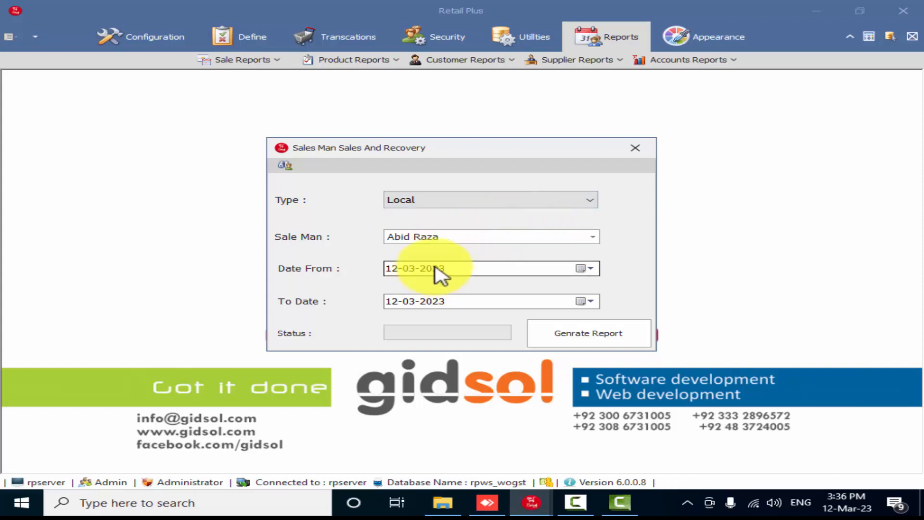
pyautogui.click(580, 334)
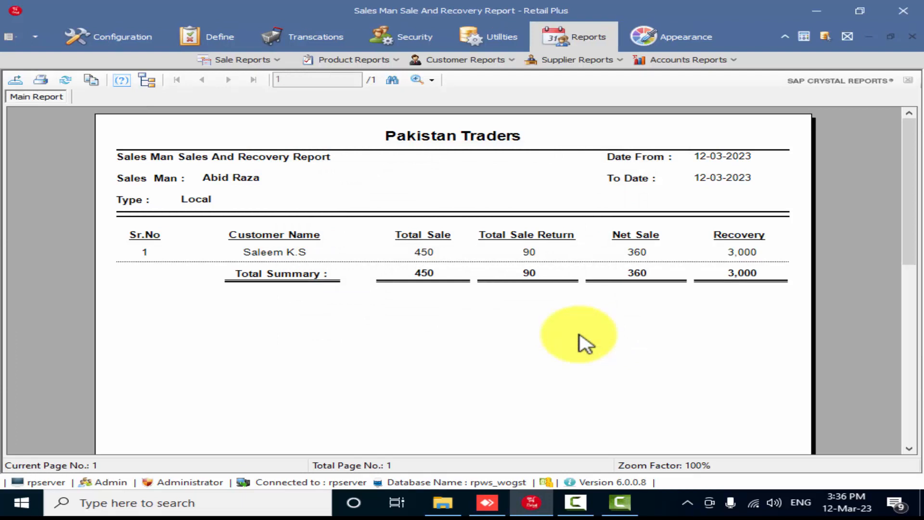
# Examine the customer's total sale, sale return, net sale and recovery in the salesman report, and close it.
pyautogui.click(284, 254)
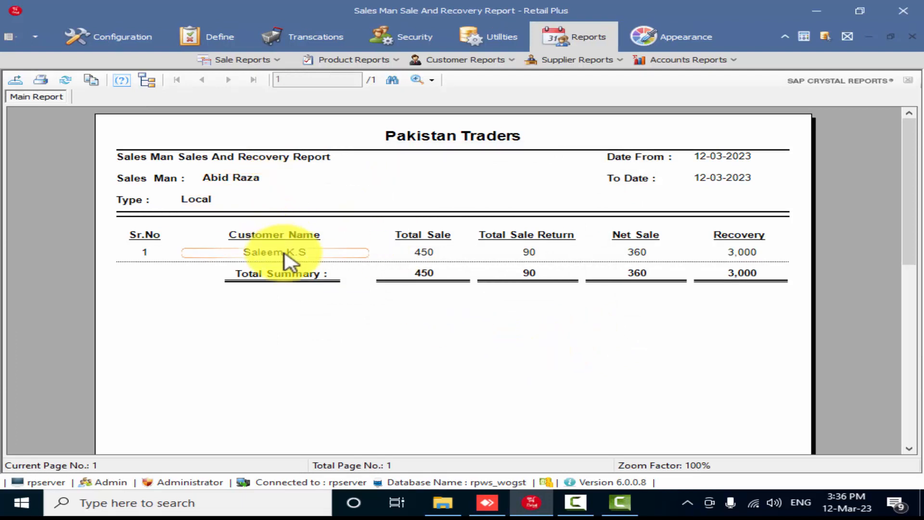
pyautogui.click(419, 262)
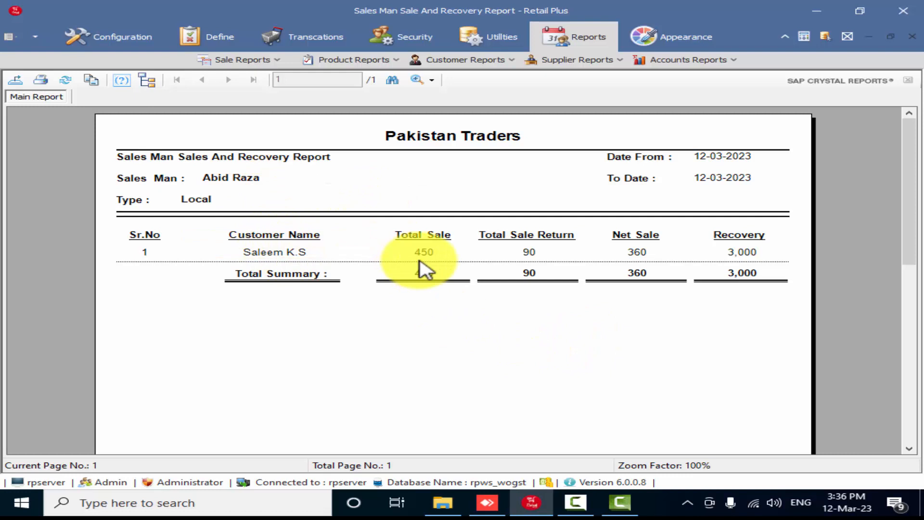
pyautogui.click(499, 257)
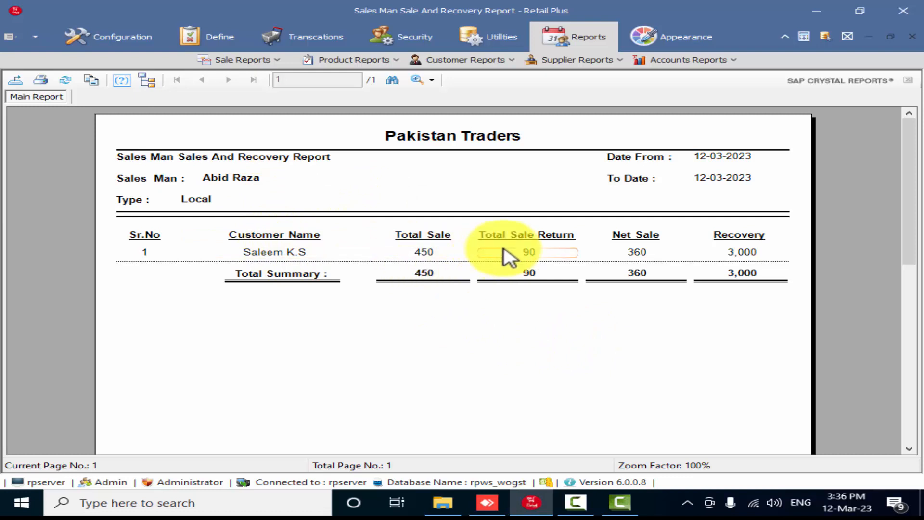
pyautogui.click(640, 258)
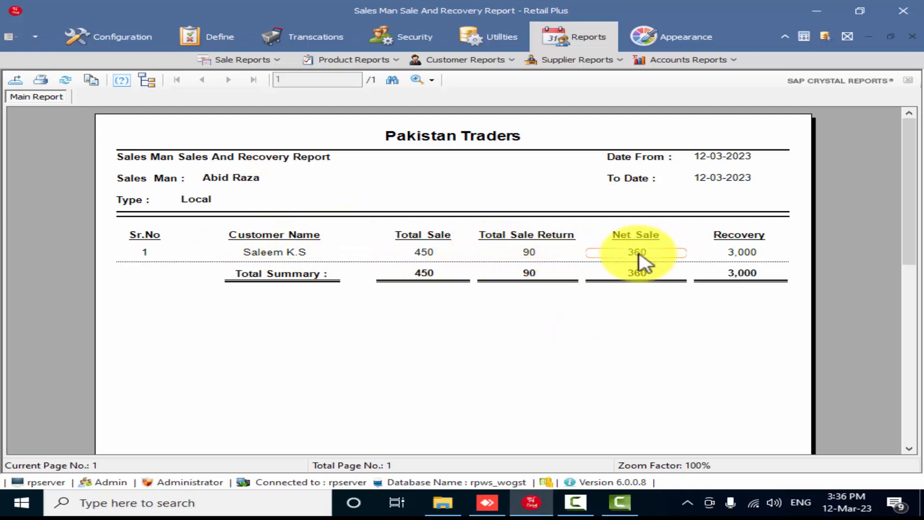
pyautogui.click(736, 258)
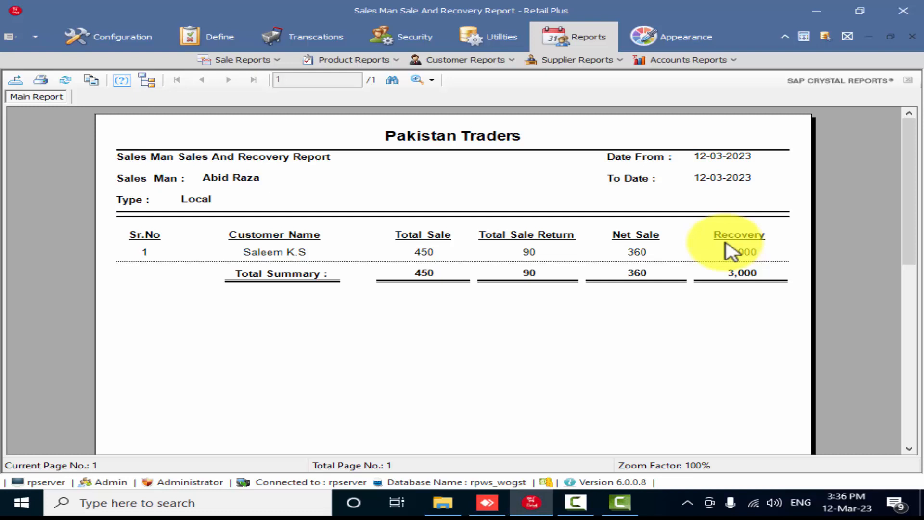
pyautogui.click(912, 37)
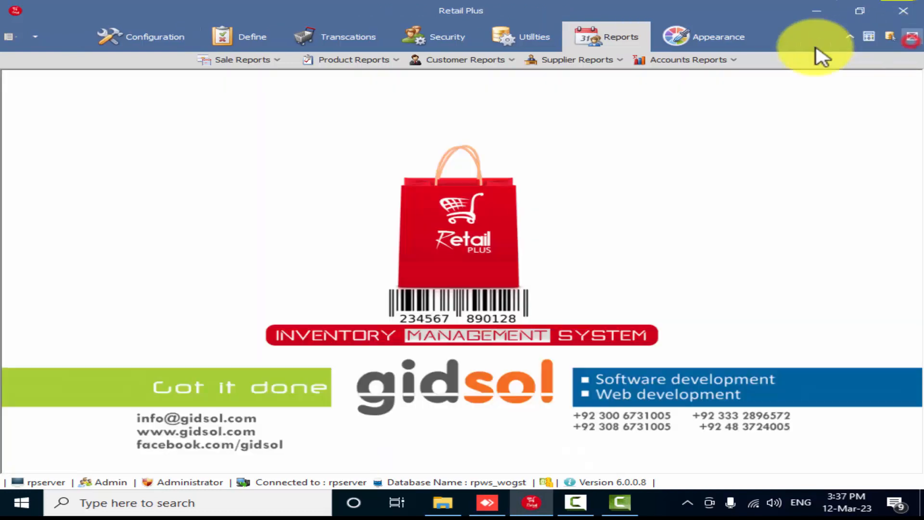
# Open the Town Wise Sale And Recovery Report criteria and set the town to Bhalwal and the type to Local.
pyautogui.click(247, 61)
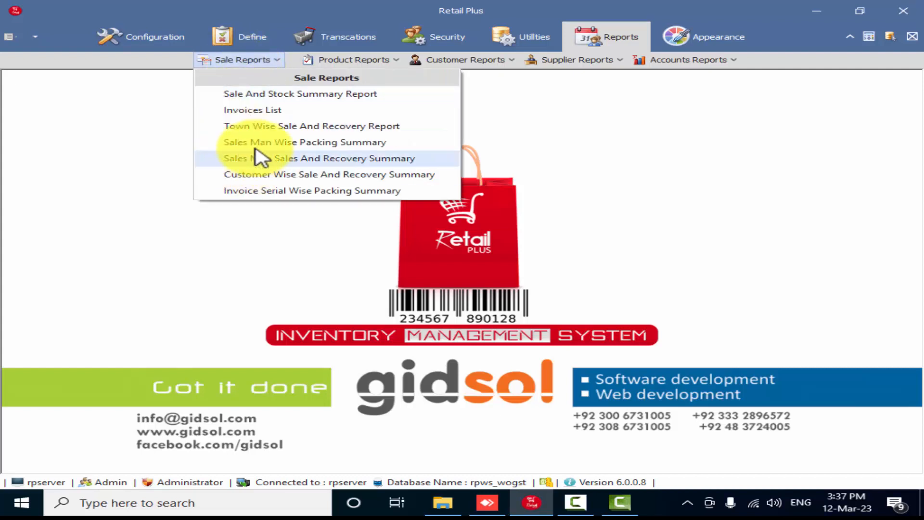
pyautogui.click(254, 126)
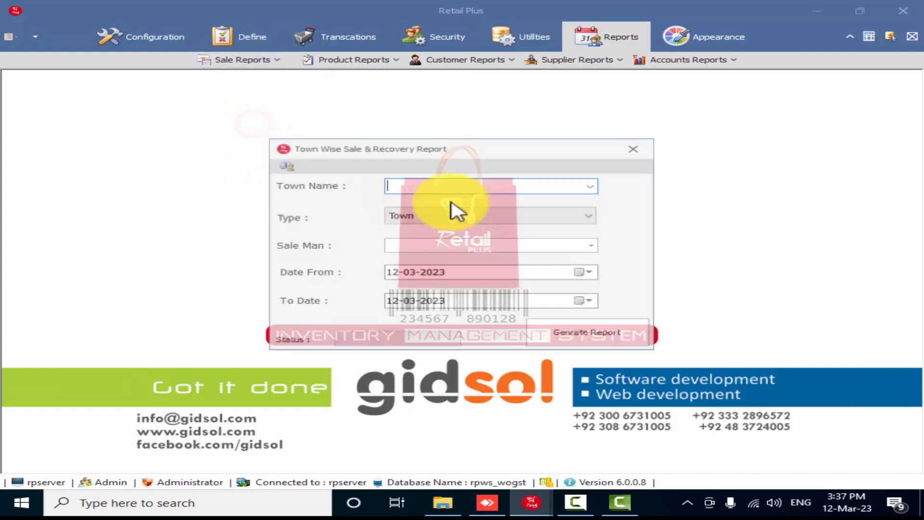
pyautogui.click(592, 186)
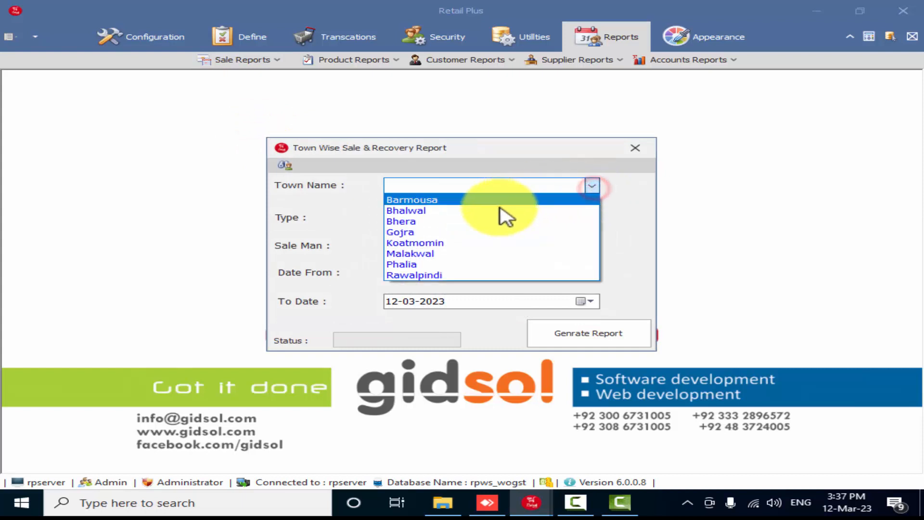
pyautogui.click(429, 213)
pyautogui.click(429, 215)
pyautogui.click(428, 231)
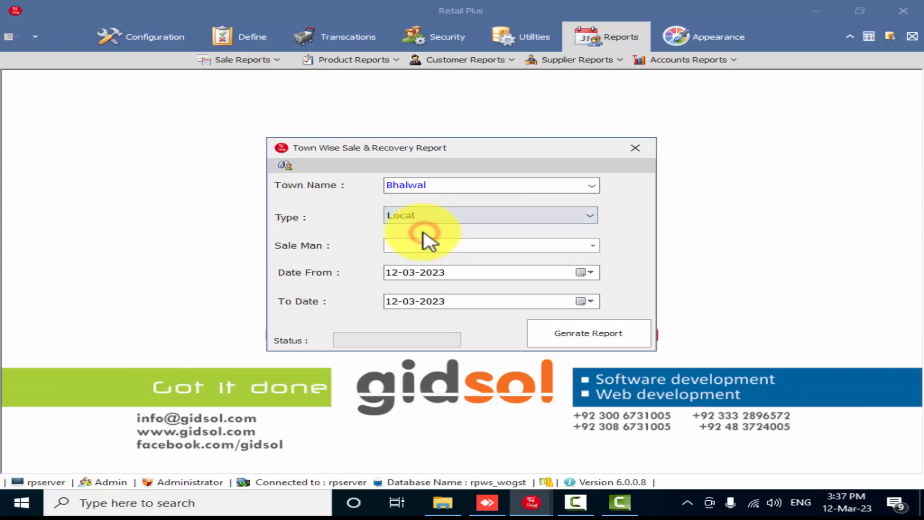
# Choose the salesman for the town wise report, generate it for 12-03-2023, and close it after viewing.
pyautogui.click(607, 327)
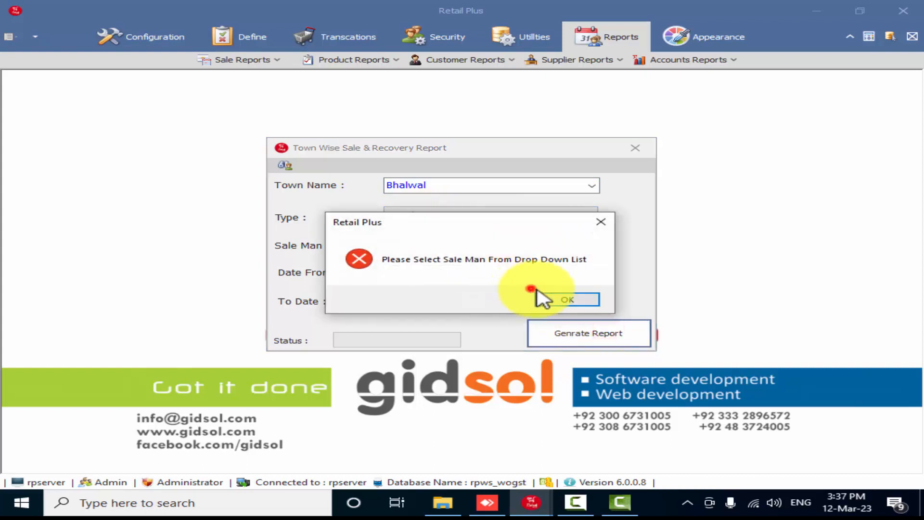
pyautogui.click(544, 297)
pyautogui.click(588, 246)
pyautogui.click(504, 275)
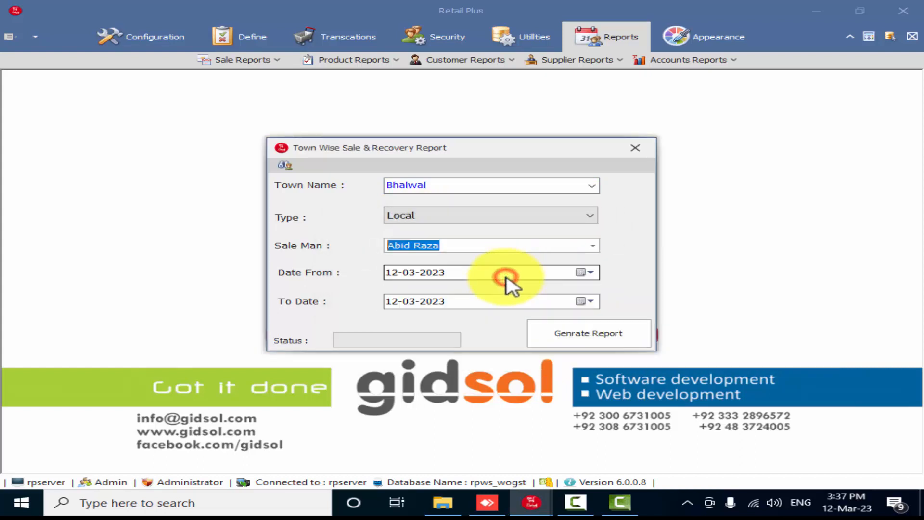
pyautogui.click(545, 332)
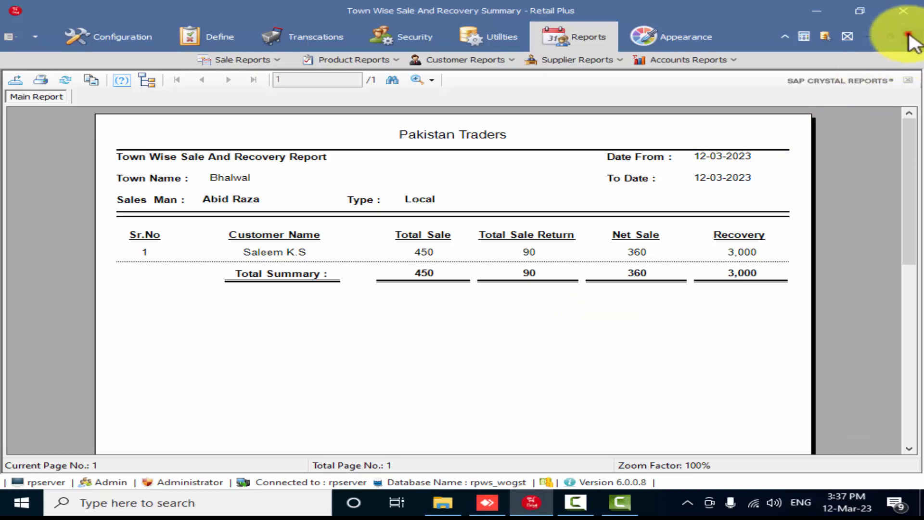
pyautogui.click(913, 37)
# Generate the Customer Wise Sale And Recovery Summary with type Local for 12-03-2023, view it, and close it.
pyautogui.click(273, 60)
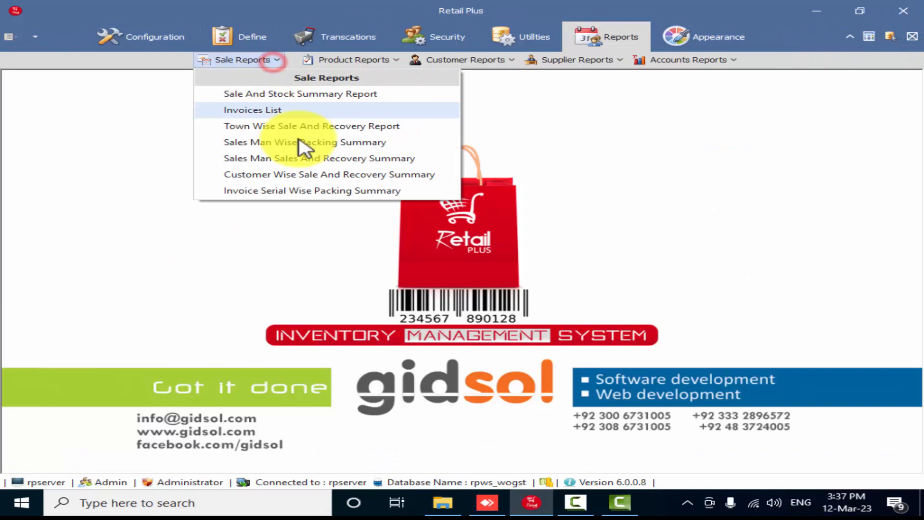
pyautogui.click(316, 176)
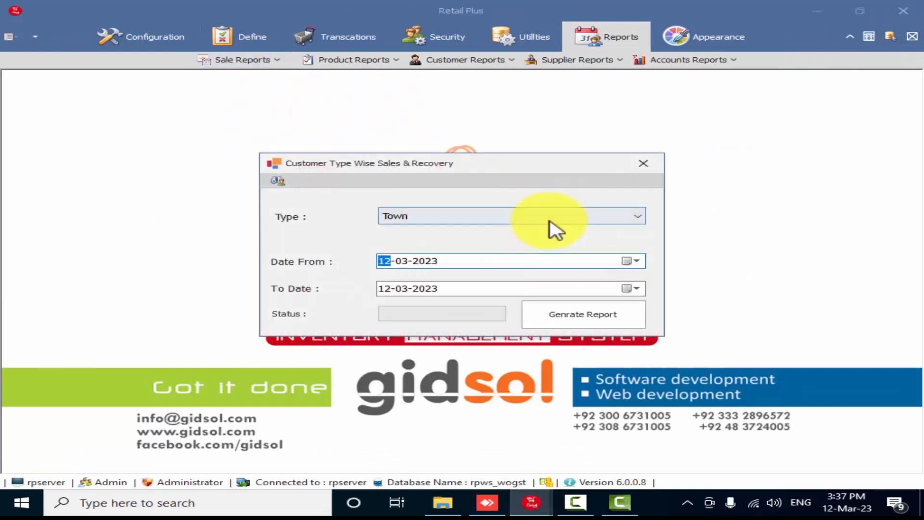
pyautogui.click(619, 217)
pyautogui.click(503, 232)
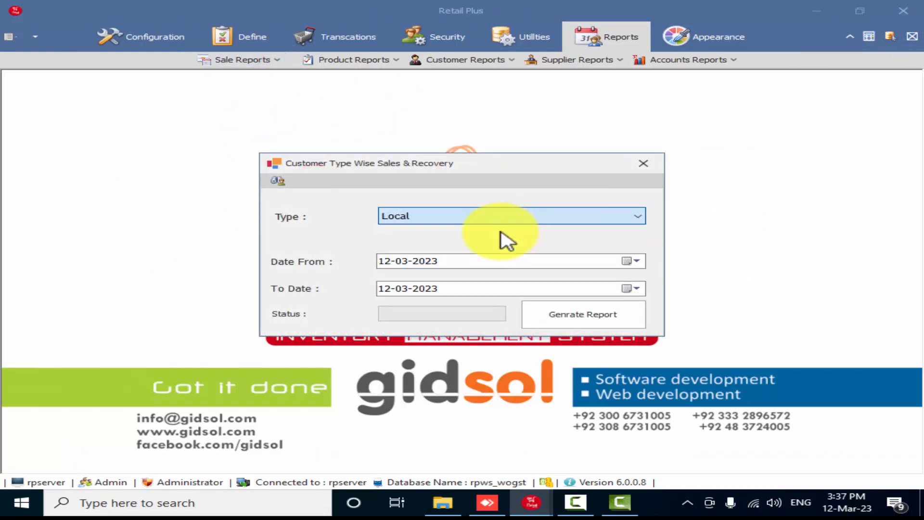
pyautogui.click(554, 317)
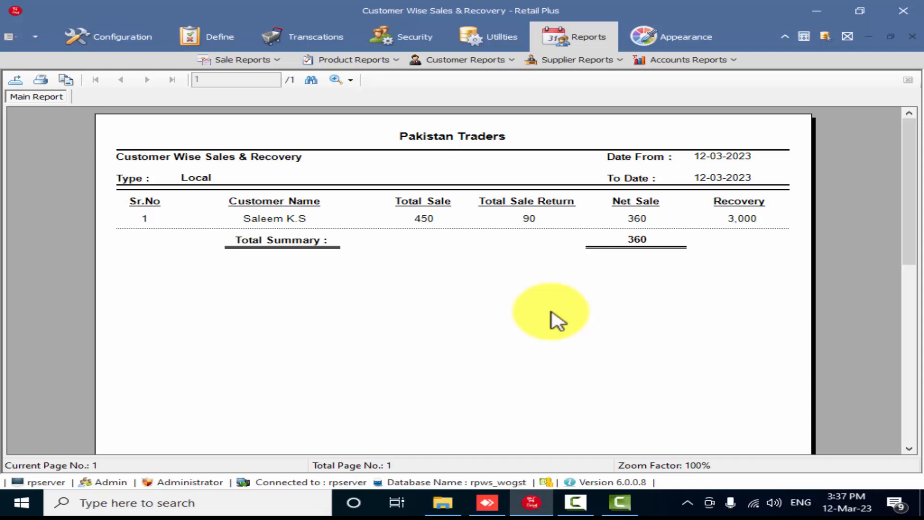
pyautogui.click(912, 36)
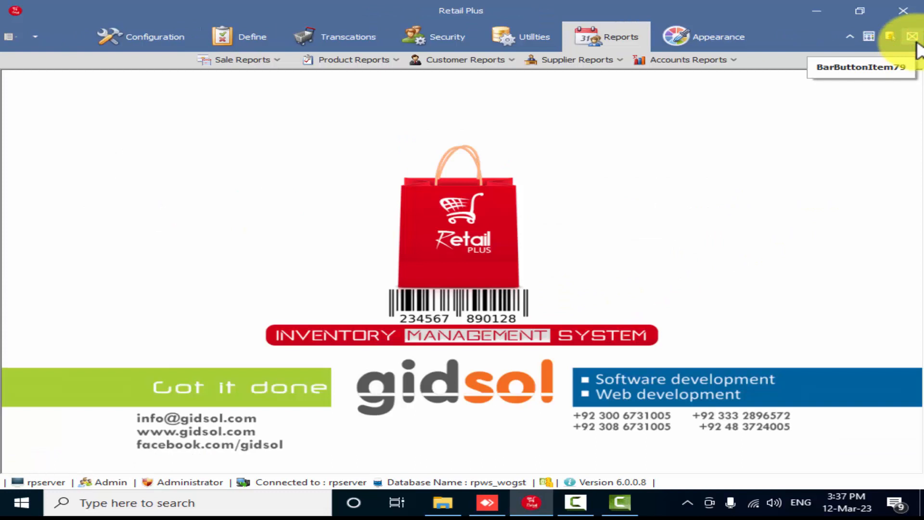
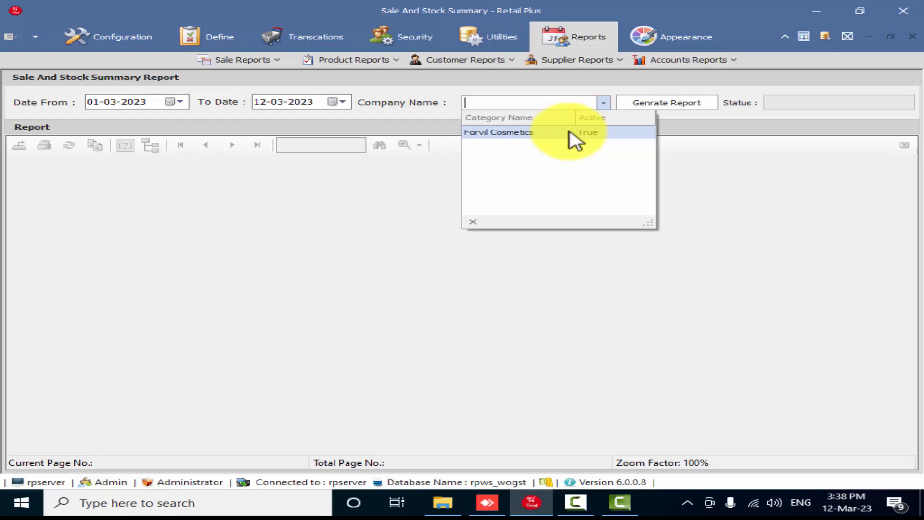
# Generate the Sale And Stock Summary Report for Forvil Cosmetics from 01-03-2023 to 12-03-2023, view its stock columns, and close it.
pyautogui.click(571, 137)
pyautogui.click(638, 106)
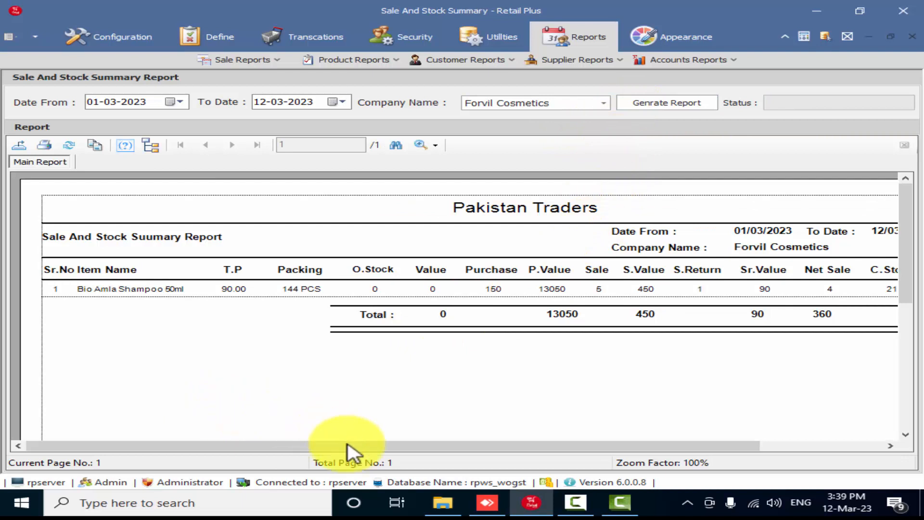
pyautogui.moveTo(348, 444)
pyautogui.mouseDown()
pyautogui.moveTo(528, 446)
pyautogui.moveTo(381, 445)
pyautogui.mouseUp()
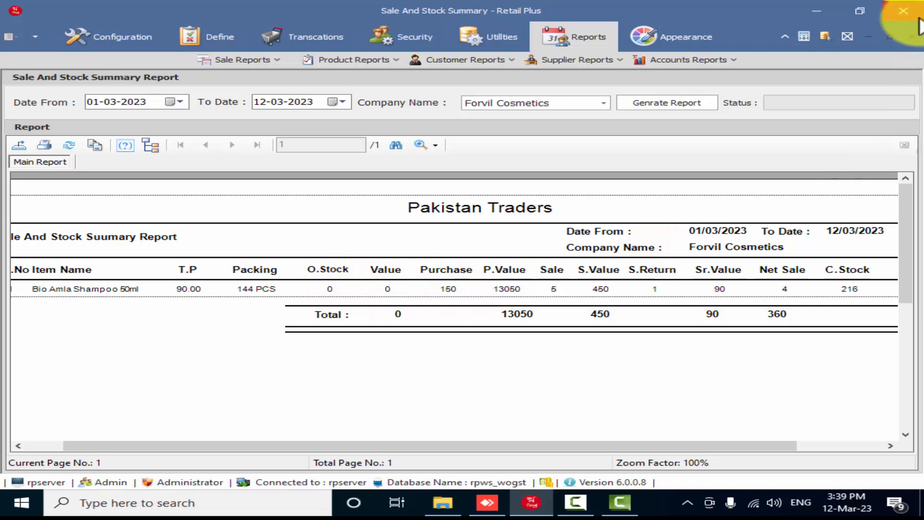
pyautogui.click(912, 37)
# Open the product definition form and load the Bio Amla Shampoo 50ml record from the product list.
pyautogui.click(160, 61)
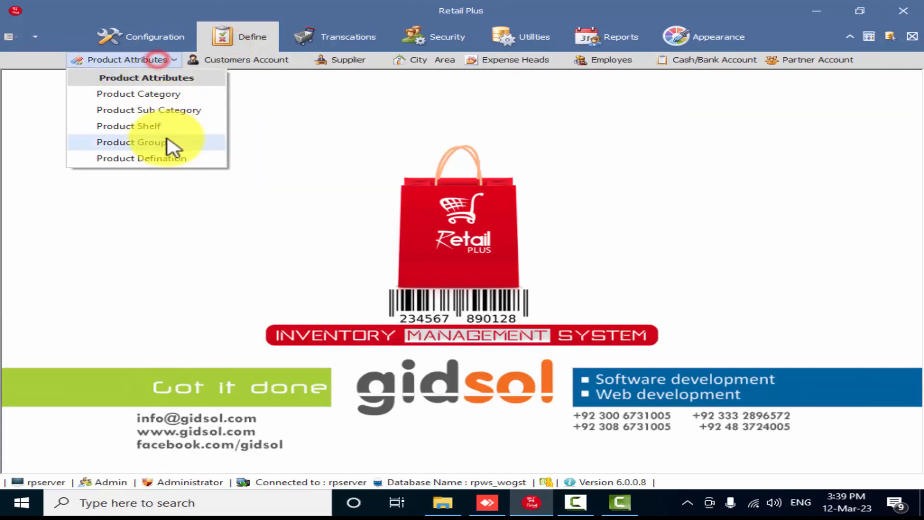
pyautogui.click(163, 156)
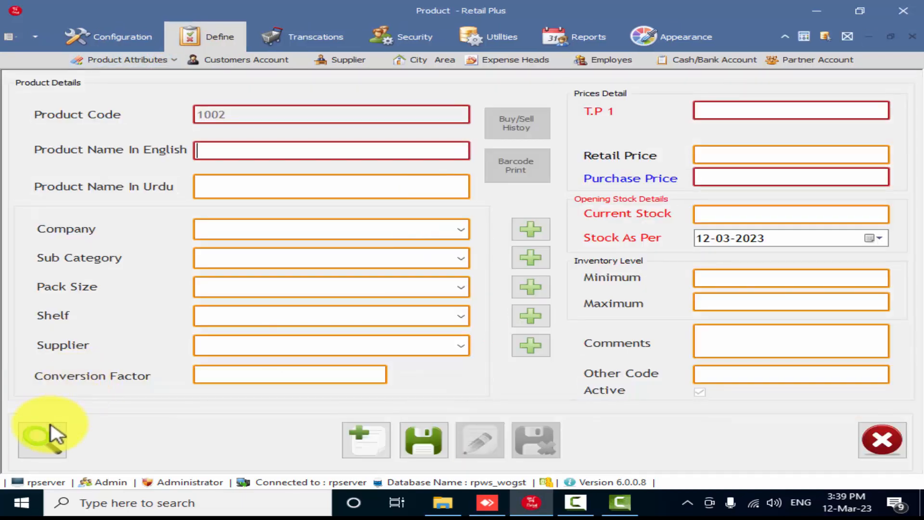
pyautogui.click(44, 435)
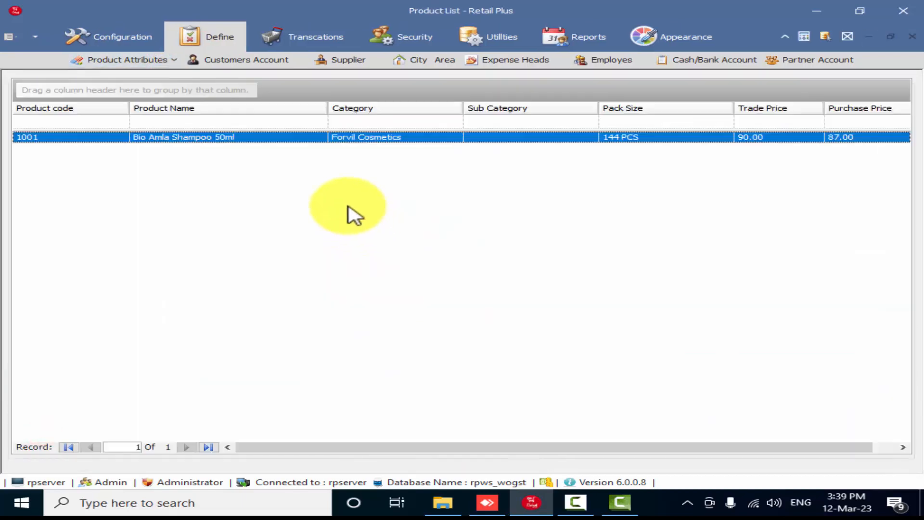
pyautogui.doubleClick(339, 138)
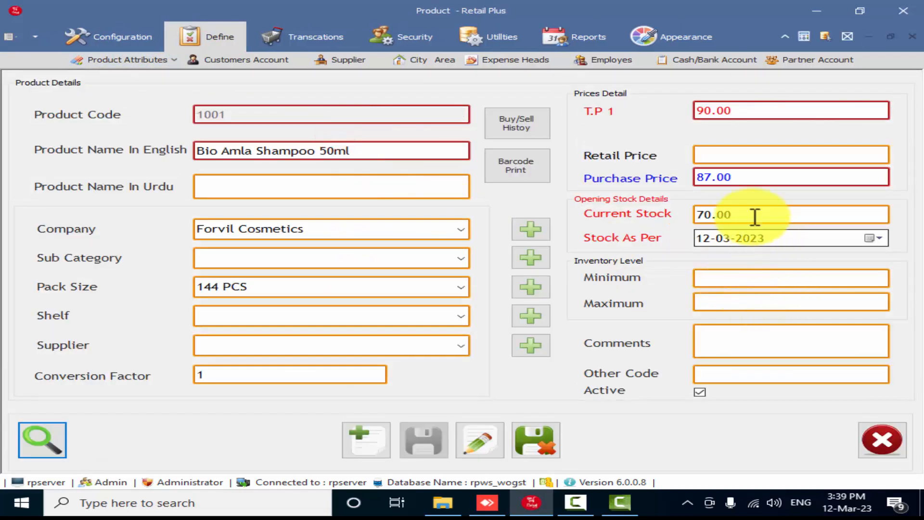
# Set the product's Stock As Per date to 11-03-2023, update the record, and close the product form.
pyautogui.click(715, 240)
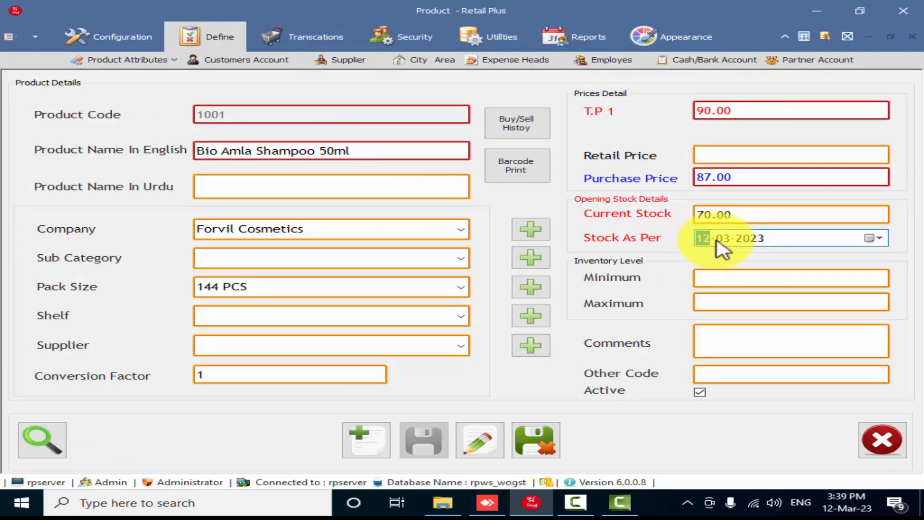
pyautogui.hotkey('ctrl', 's')
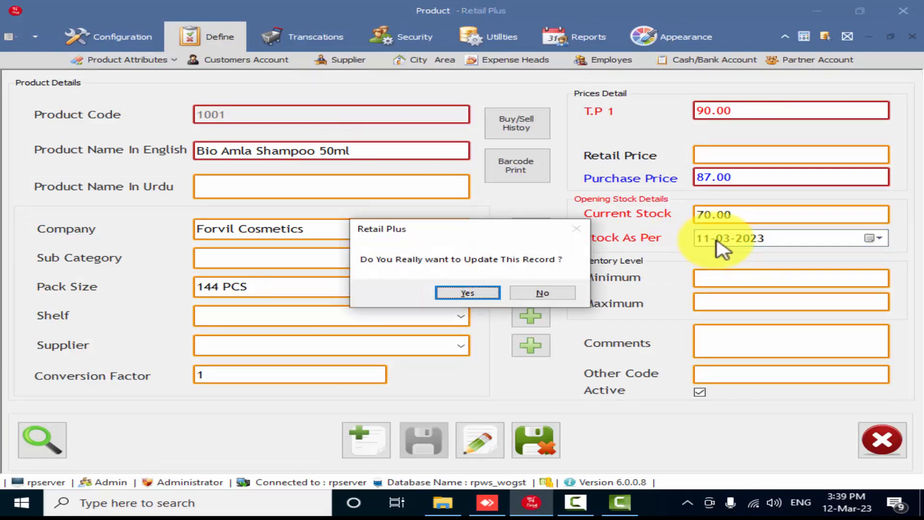
pyautogui.press('Return')
pyautogui.press('Return')
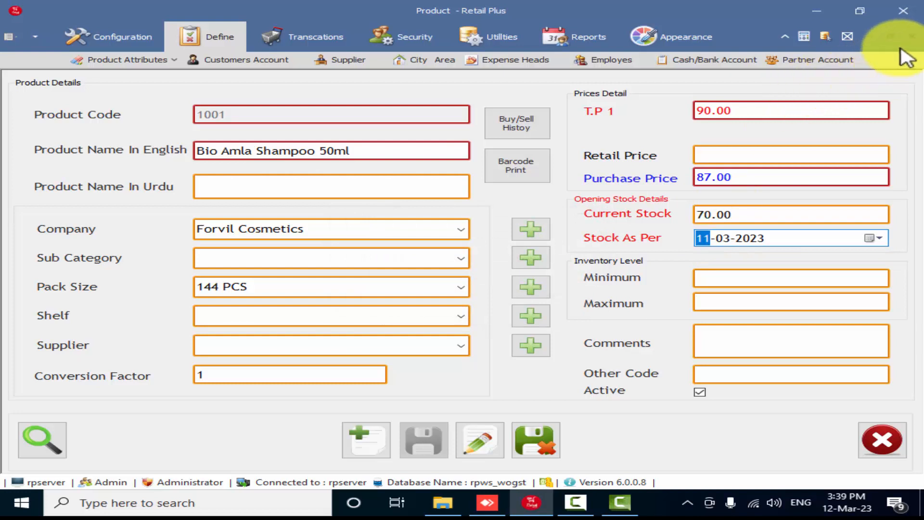
pyautogui.click(913, 36)
# Reopen the Sale And Stock Summary Report and generate it again for Forvil Cosmetics from 01-03-2023 to 12-03-2023.
pyautogui.click(619, 40)
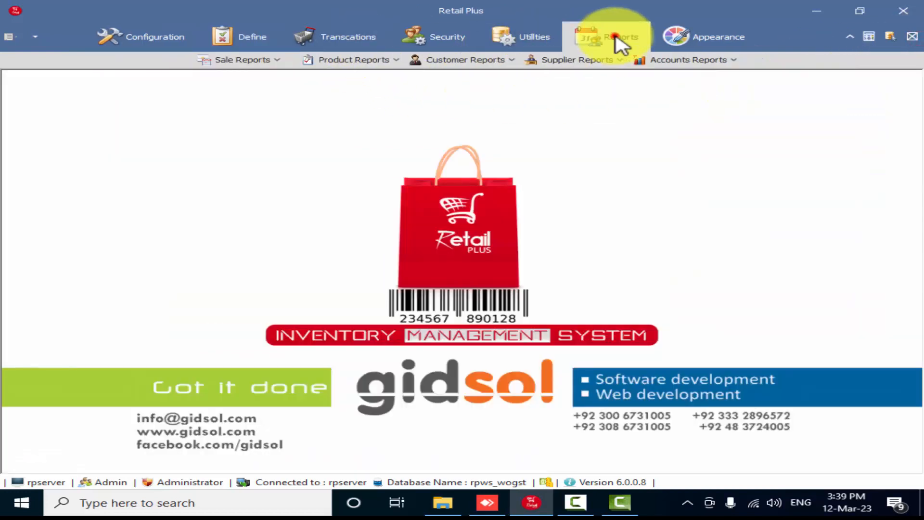
pyautogui.click(260, 60)
pyautogui.click(274, 93)
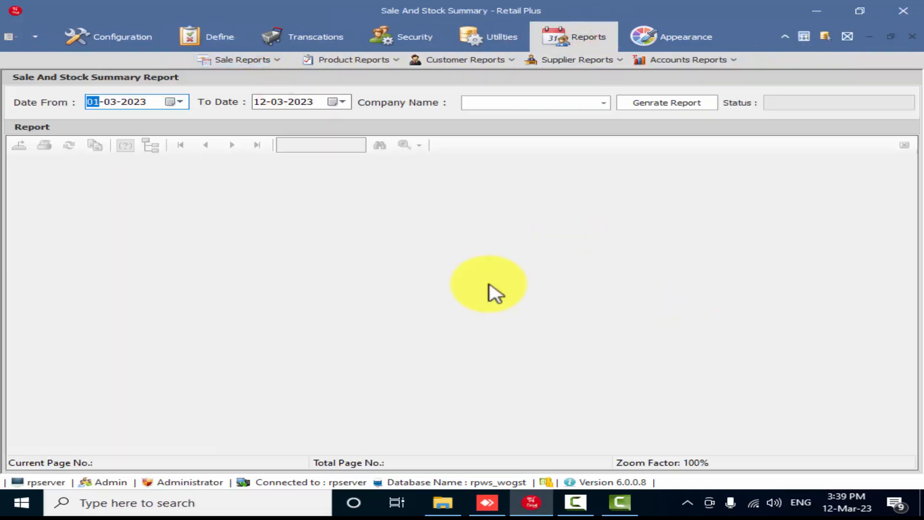
pyautogui.click(602, 105)
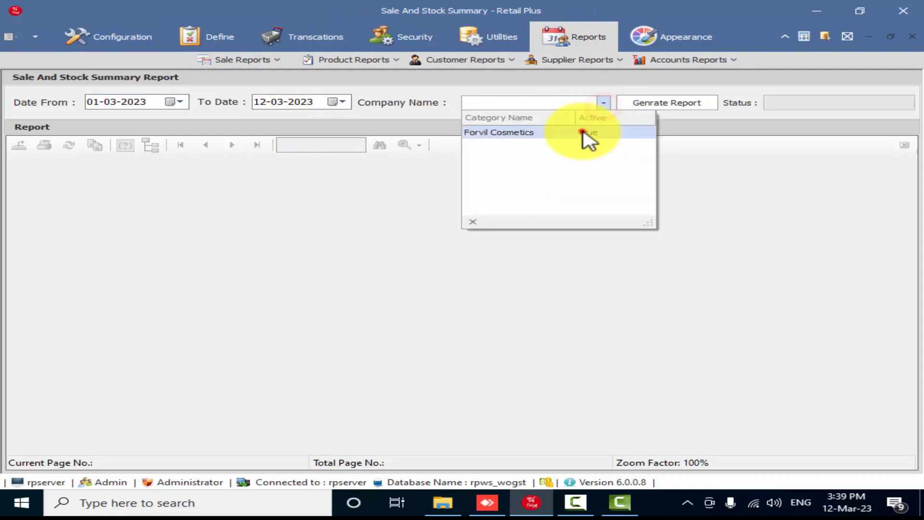
pyautogui.click(584, 132)
pyautogui.click(657, 106)
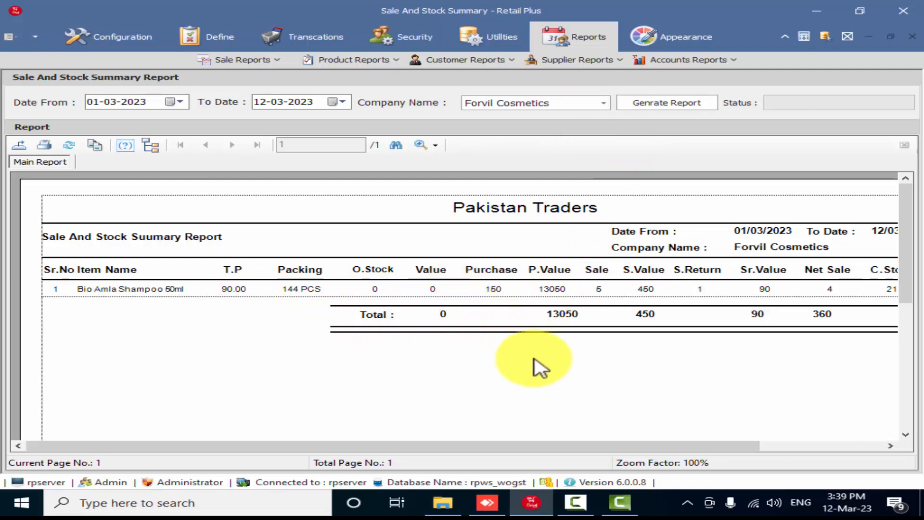
# Examine the purchase, sale, return, closing stock and value columns of the sale and stock summary, and close it.
pyautogui.moveTo(556, 446); pyautogui.dragTo(624, 447)
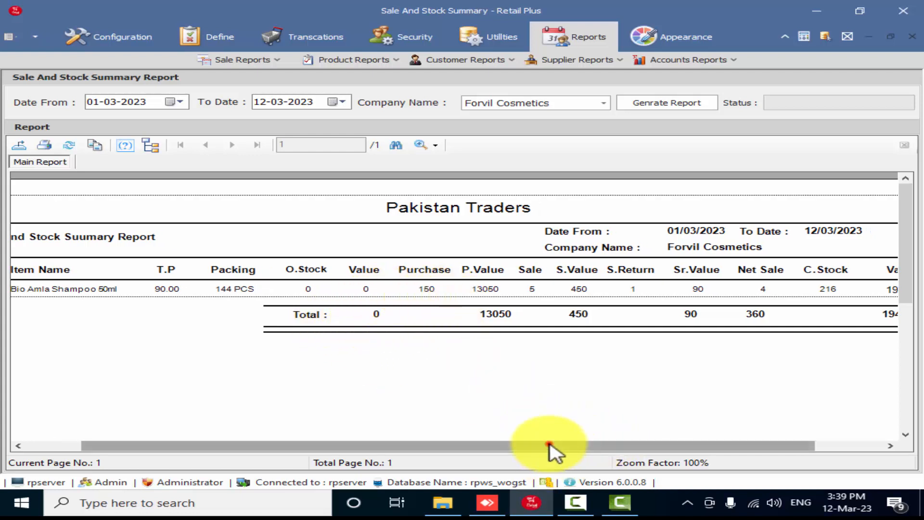
pyautogui.moveTo(549, 446); pyautogui.dragTo(589, 447)
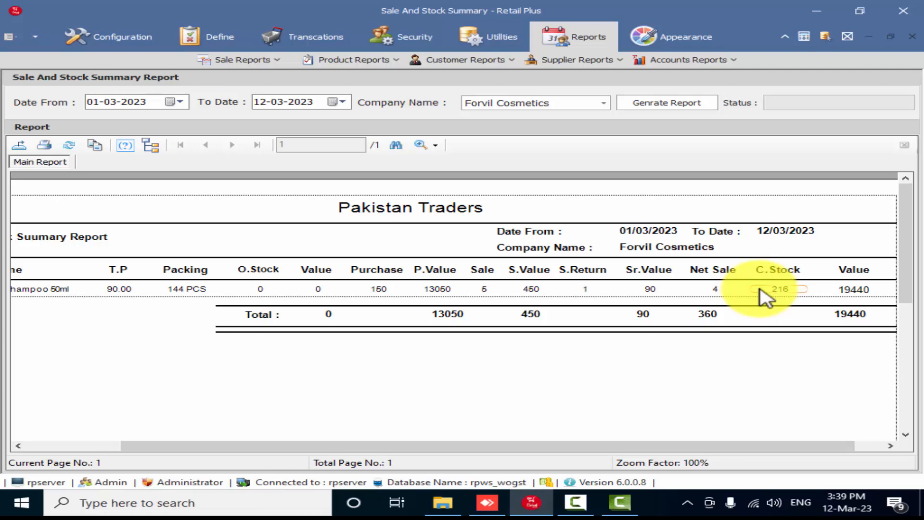
pyautogui.click(918, 40)
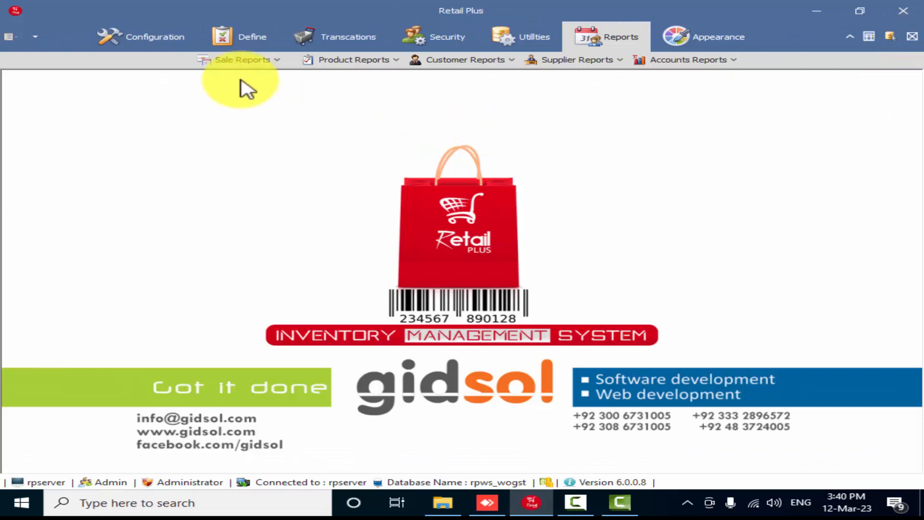
pyautogui.click(242, 61)
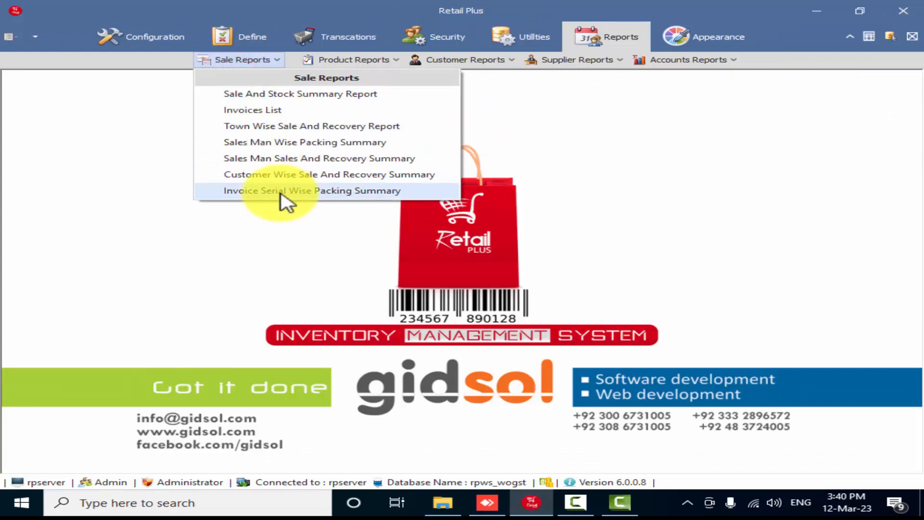
pyautogui.click(308, 320)
# Open the Stock In Hand with value Report, check the product's stock quantity, and close it.
pyautogui.click(387, 61)
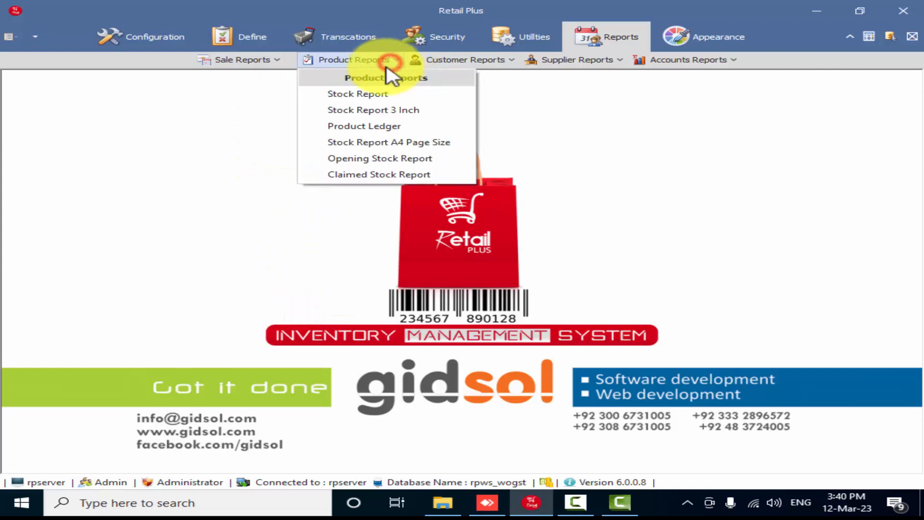
pyautogui.click(379, 95)
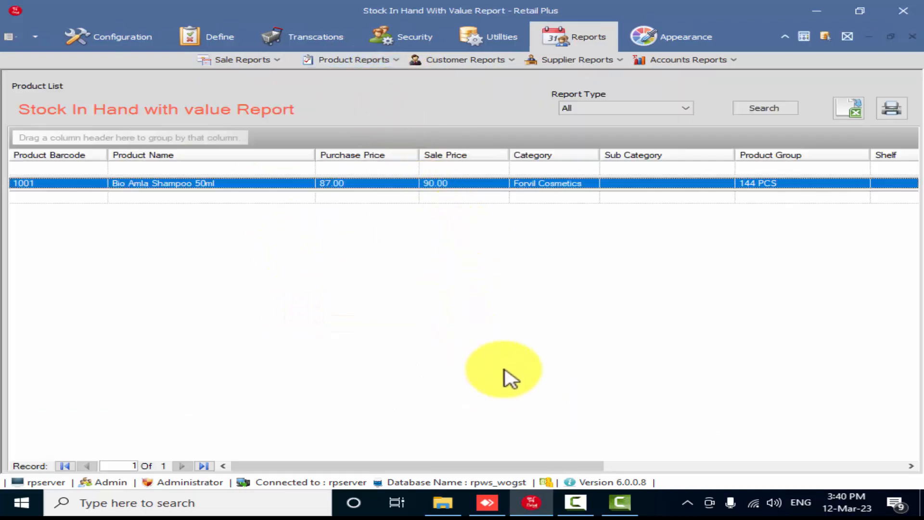
pyautogui.moveTo(562, 464); pyautogui.dragTo(666, 454)
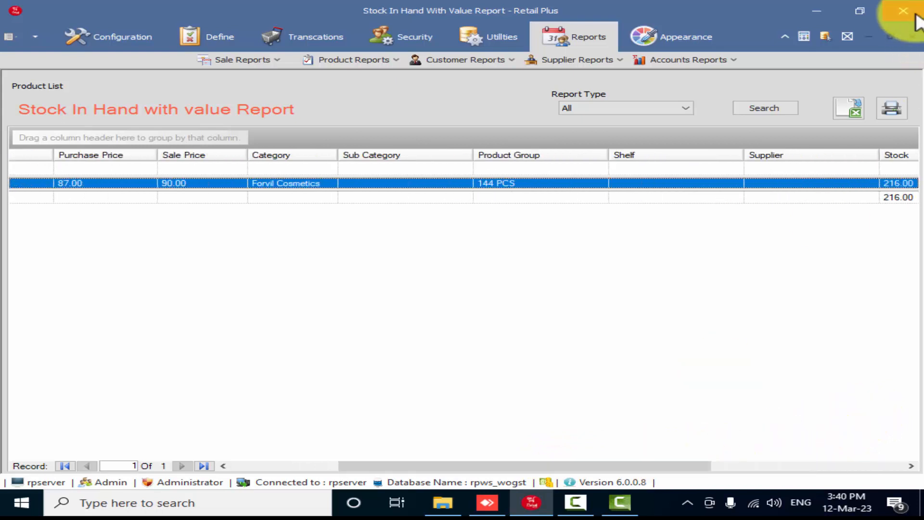
pyautogui.click(913, 36)
# Generate the Product Detail Ledger for Bio Amla Shampoo 50ml from 01-03-2023 to 12-03-2023, review its entries and balance, and close it.
pyautogui.click(354, 60)
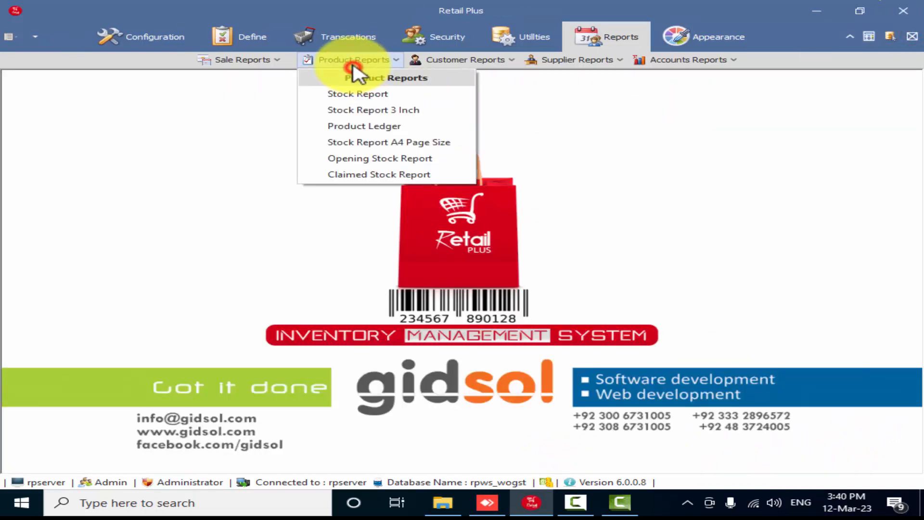
pyautogui.click(368, 127)
pyautogui.click(647, 198)
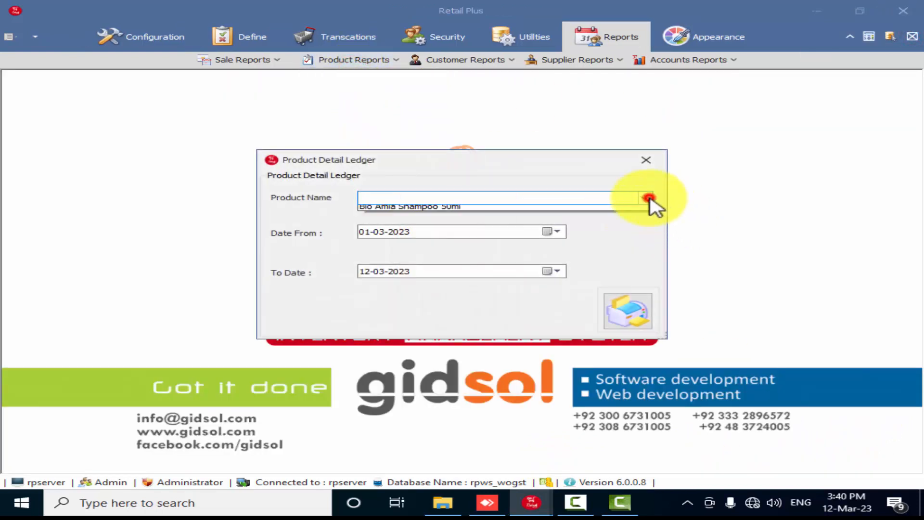
pyautogui.click(560, 210)
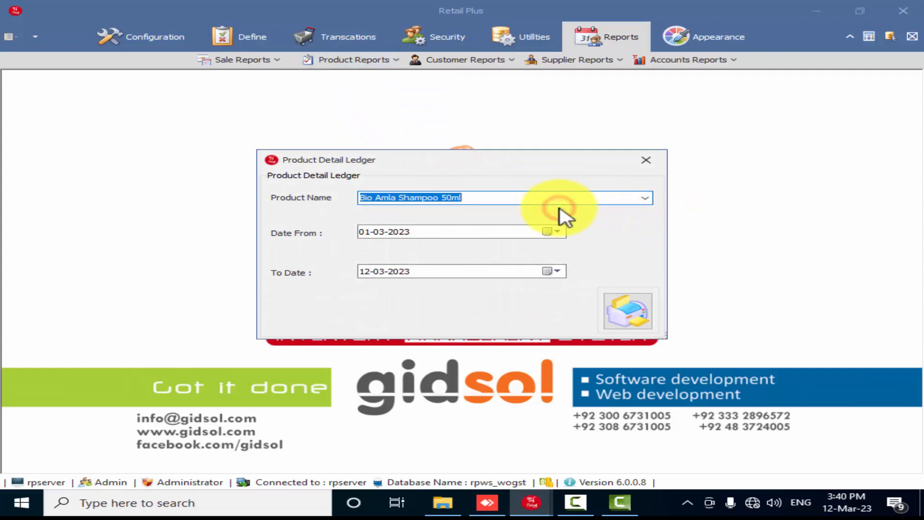
pyautogui.click(626, 310)
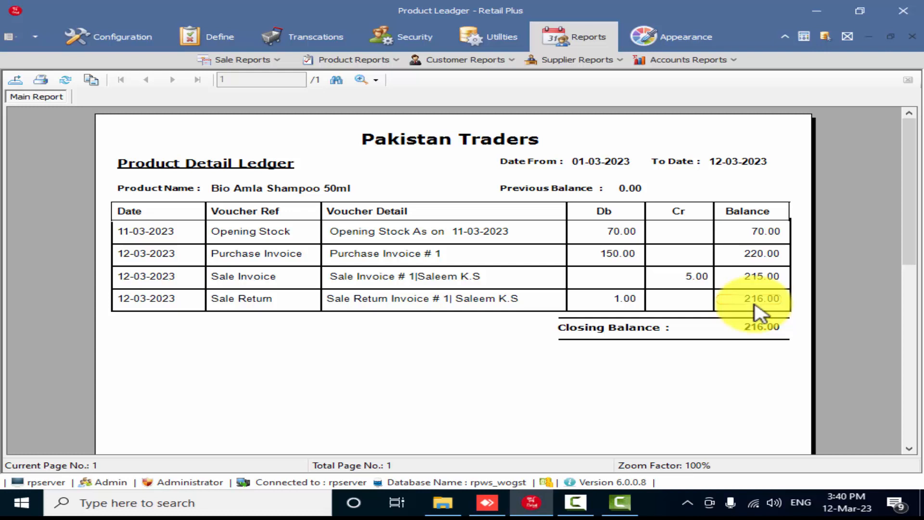
pyautogui.click(912, 37)
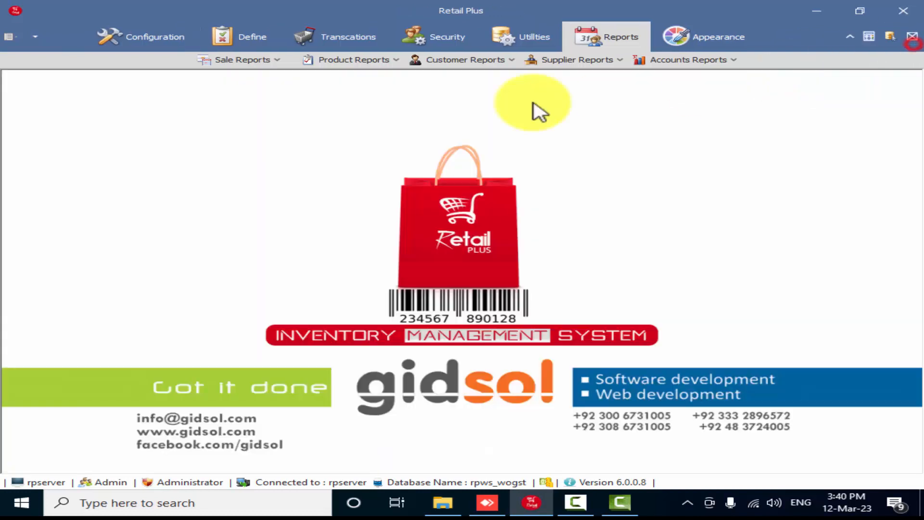
# Generate the A4 page size stock report with the category left blank, view the stock values, and close it.
pyautogui.click(358, 61)
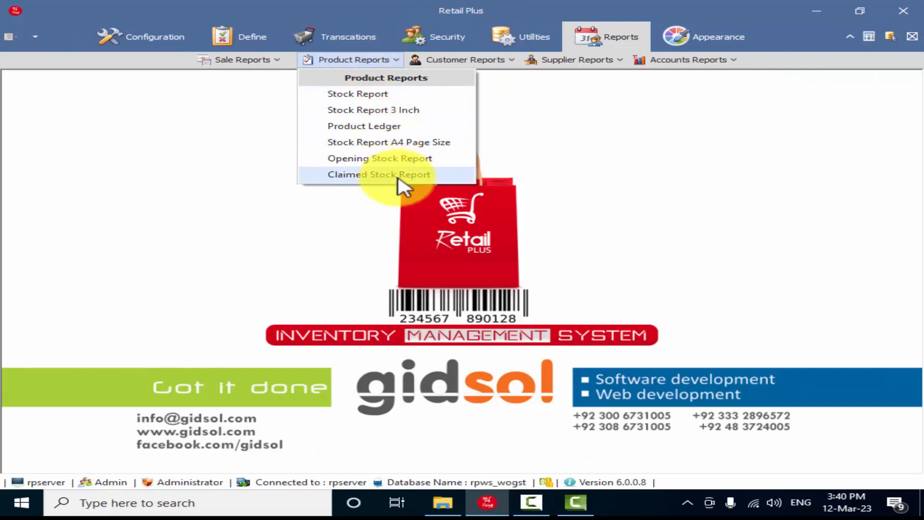
pyautogui.click(385, 143)
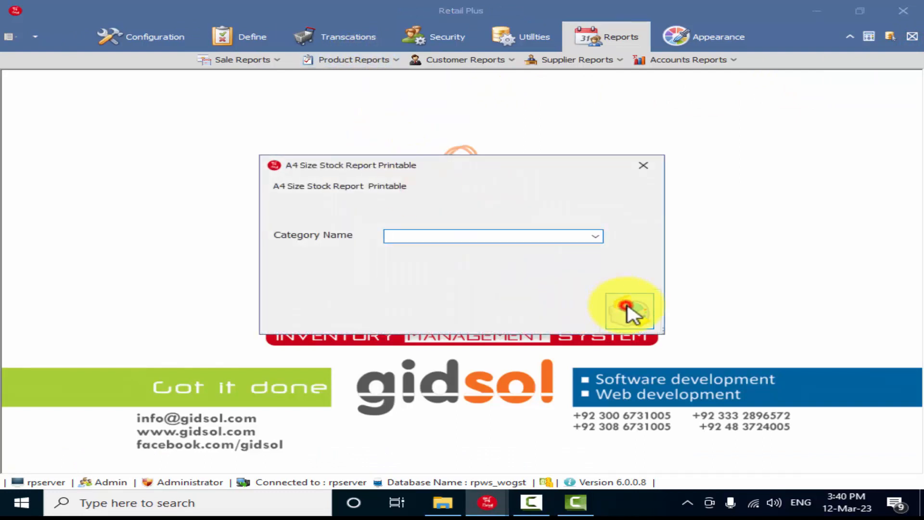
pyautogui.click(627, 308)
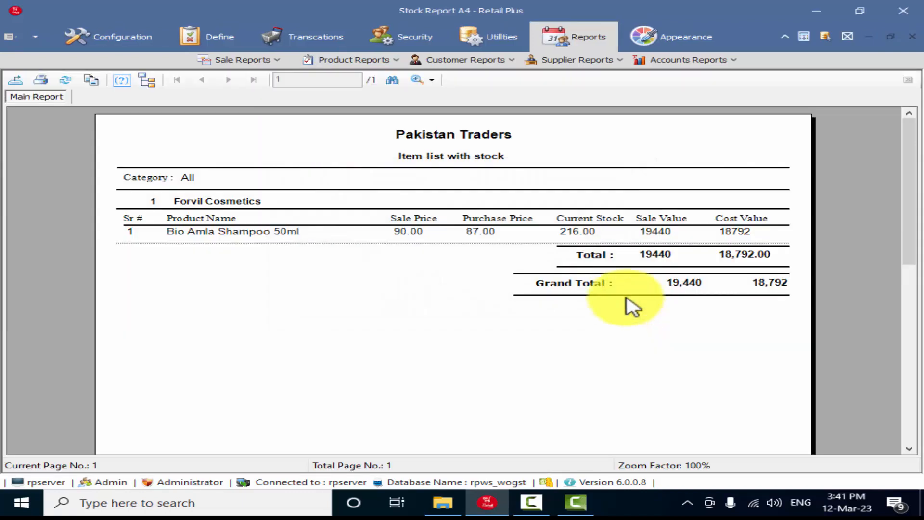
pyautogui.click(913, 36)
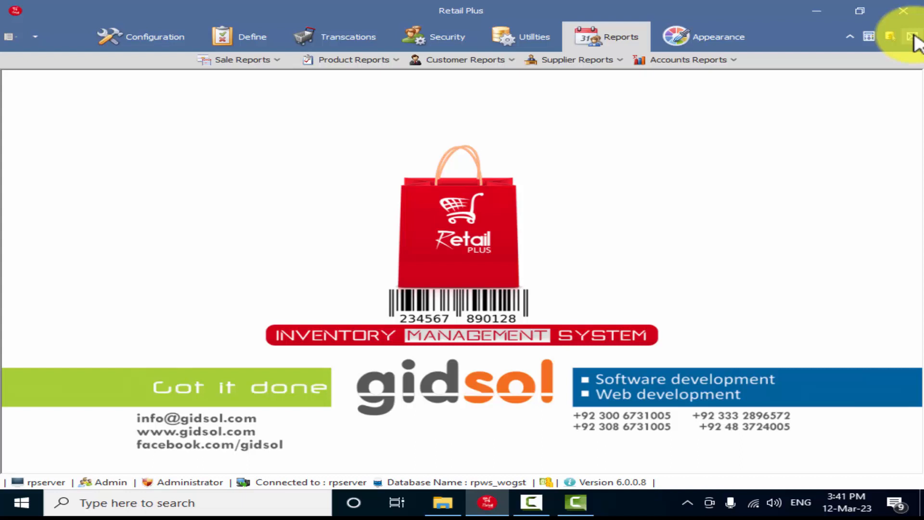
# Generate the Customer List With Balance for customer type Local, view the balances, and close it.
pyautogui.click(451, 62)
pyautogui.click(476, 94)
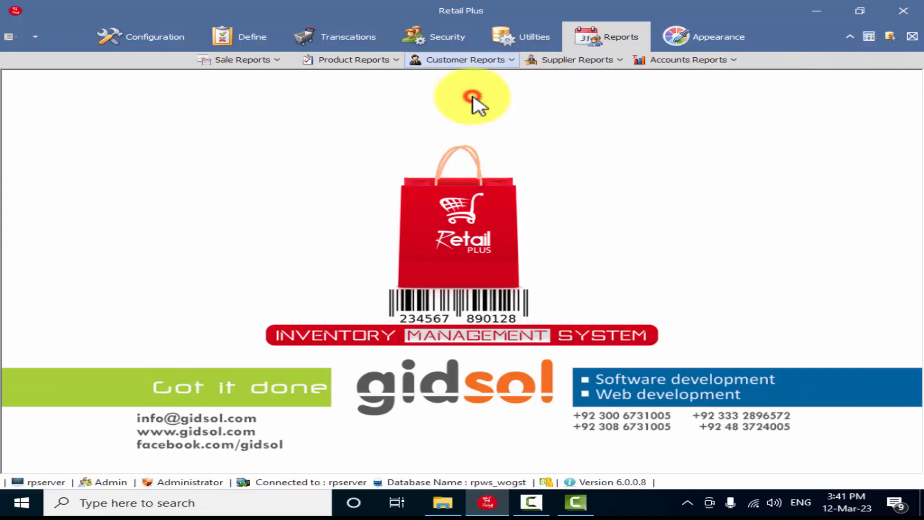
pyautogui.click(567, 239)
pyautogui.click(511, 267)
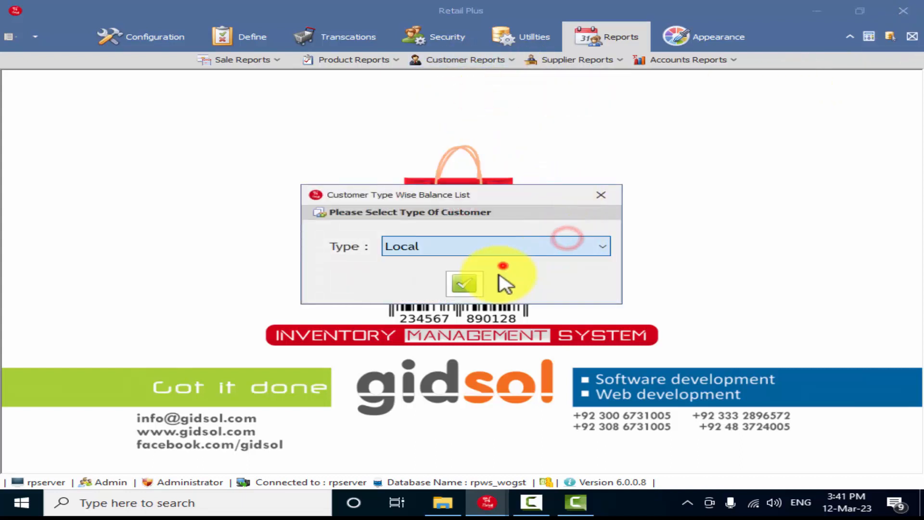
pyautogui.click(473, 286)
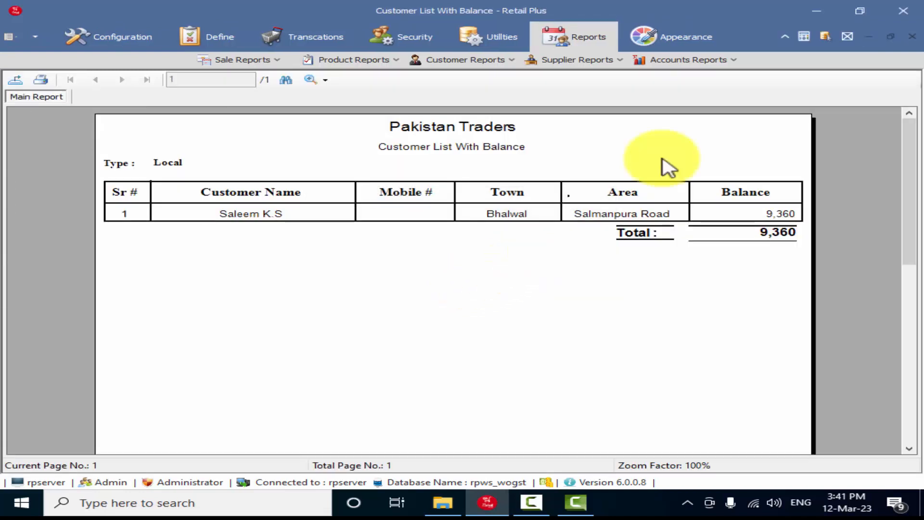
pyautogui.click(912, 37)
# Generate the Town Wise Customer List With Balance for town Bhalwal and type Local, view the balances, and close it.
pyautogui.click(460, 62)
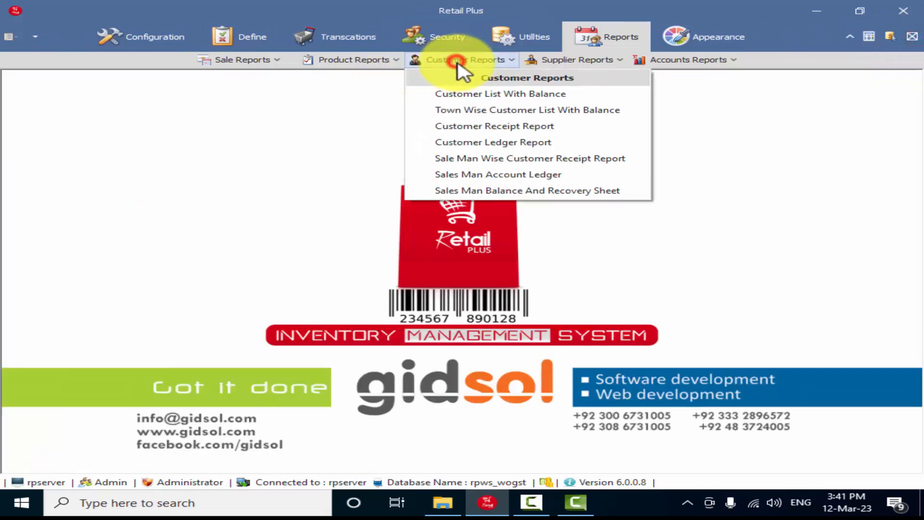
pyautogui.click(487, 117)
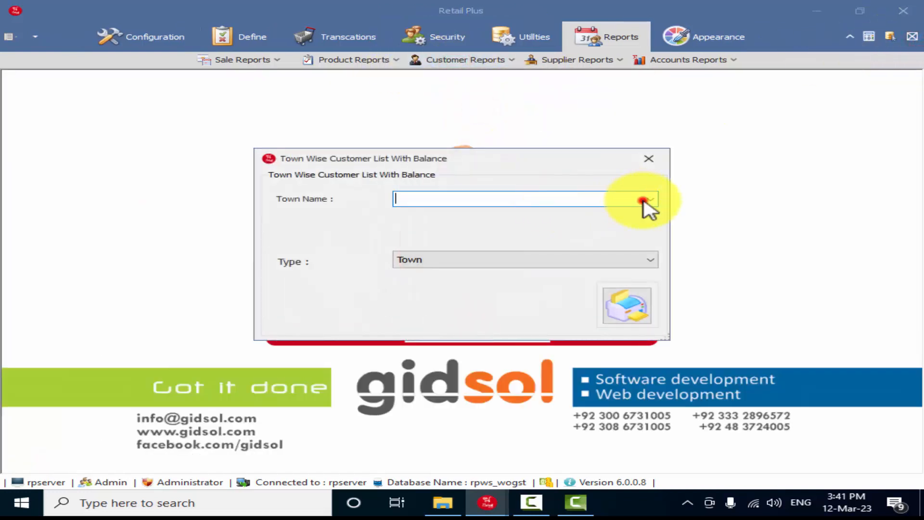
pyautogui.click(649, 200)
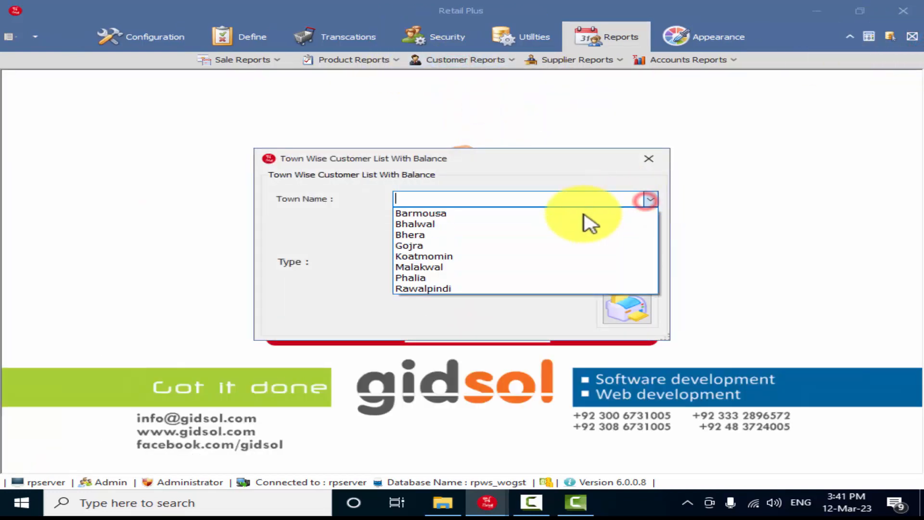
pyautogui.click(508, 225)
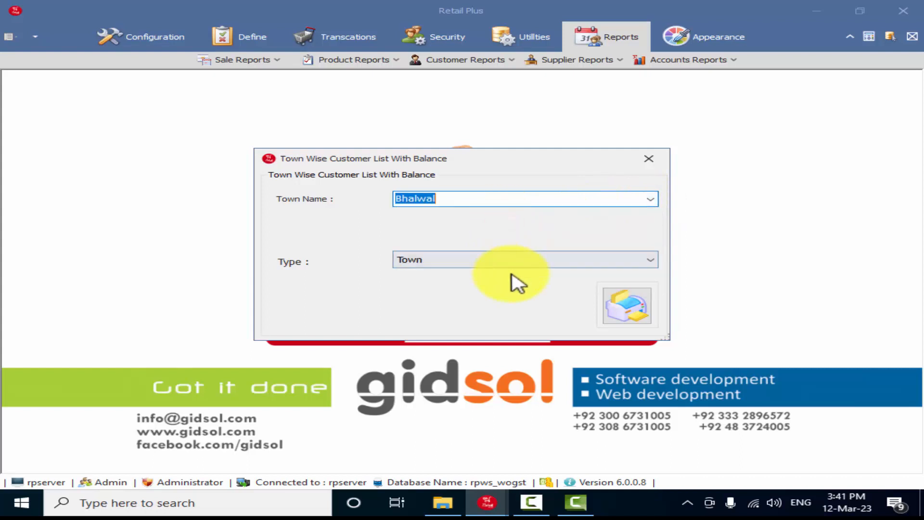
pyautogui.click(513, 255)
pyautogui.click(481, 275)
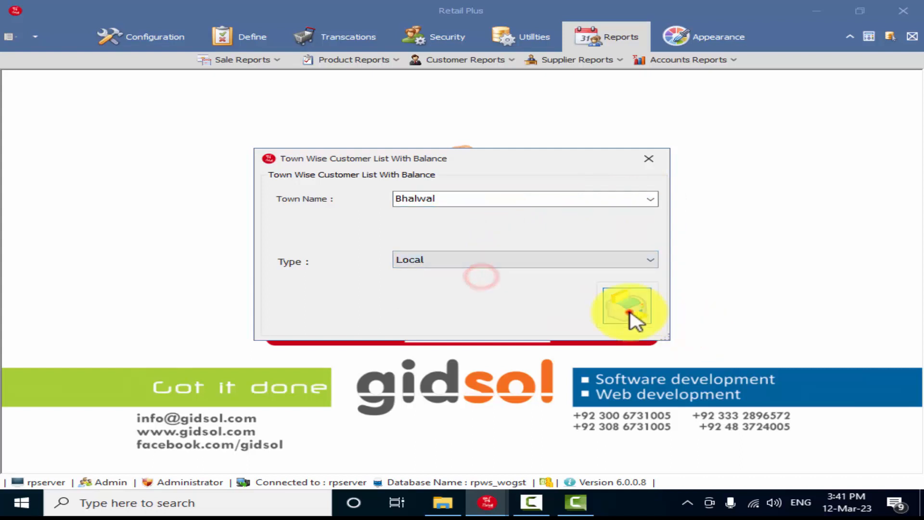
pyautogui.click(627, 306)
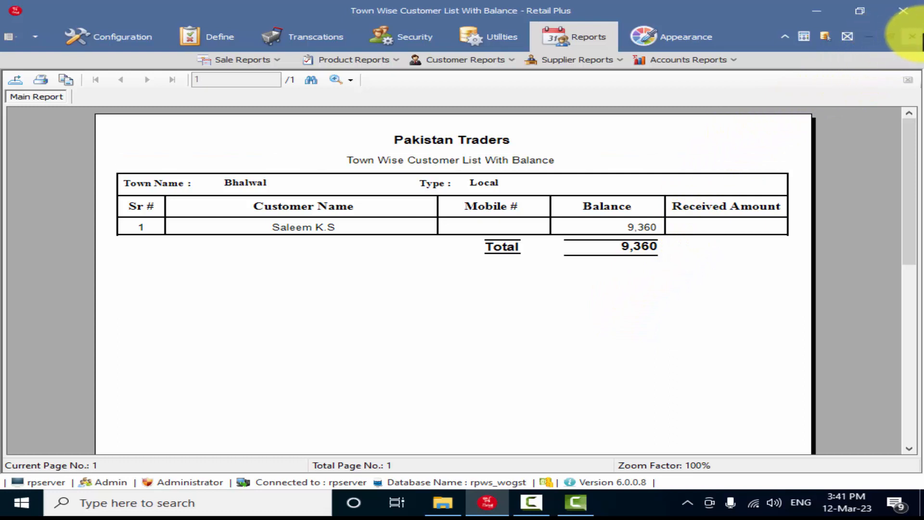
pyautogui.click(912, 36)
# Generate the Customer Receipt Report for 12-03-2023 with type Local and the listed sales man, view the recovered amounts, and close it.
pyautogui.click(465, 60)
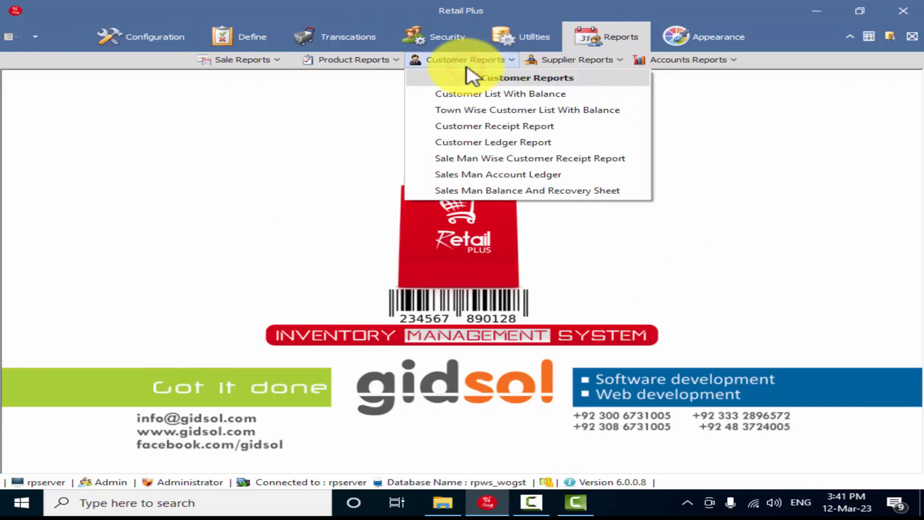
pyautogui.click(488, 126)
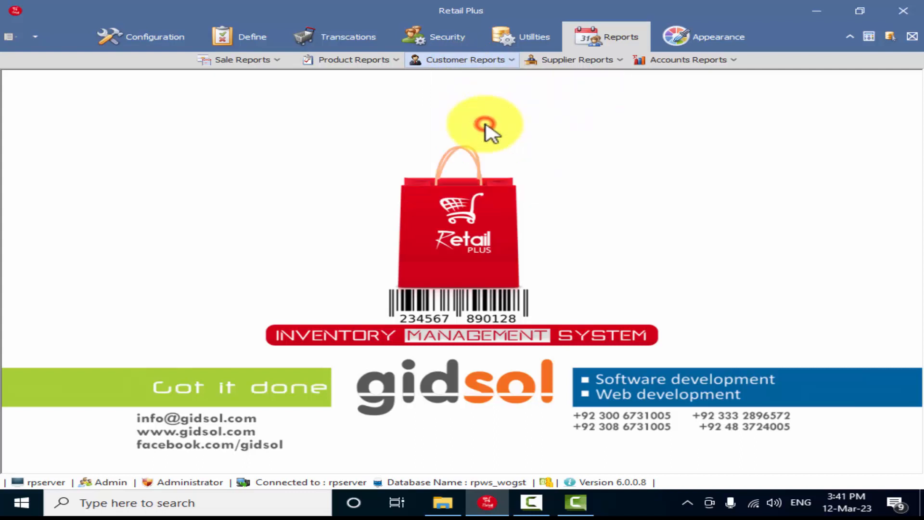
pyautogui.click(583, 259)
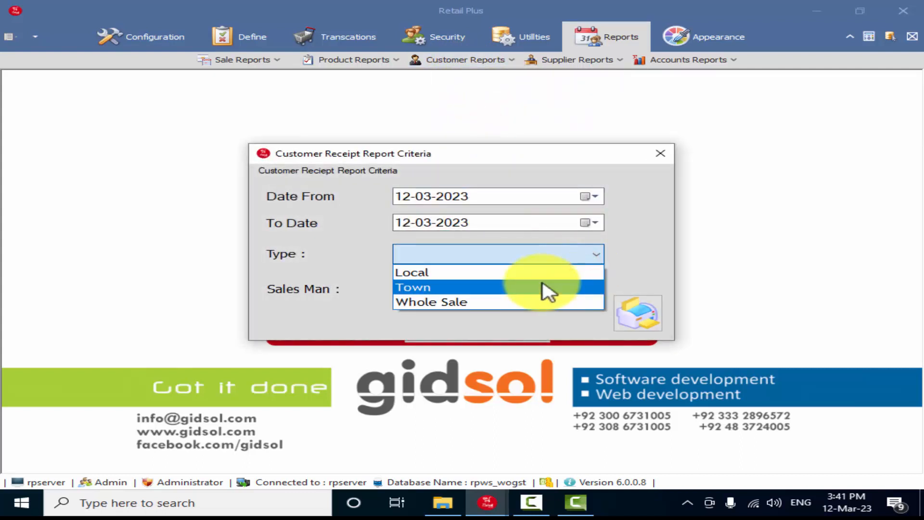
pyautogui.click(529, 274)
pyautogui.click(601, 289)
pyautogui.click(601, 289)
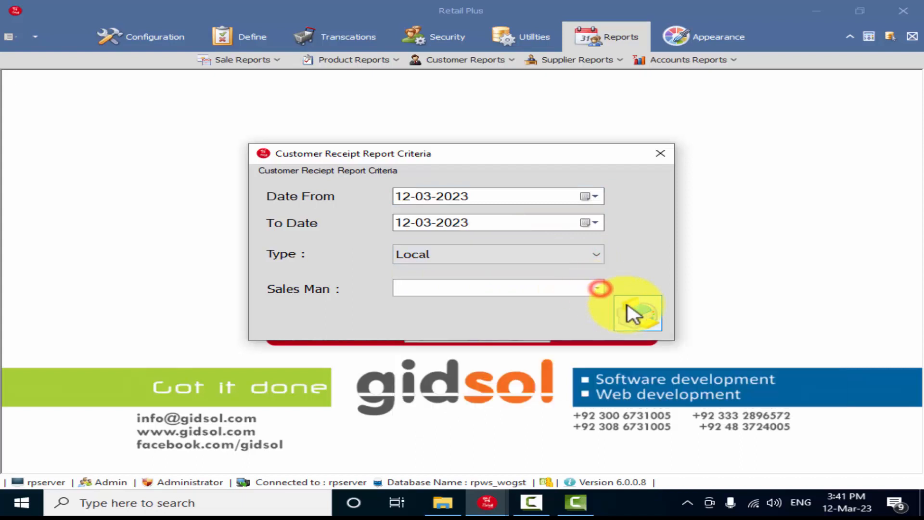
pyautogui.click(627, 306)
pyautogui.click(559, 295)
pyautogui.click(603, 289)
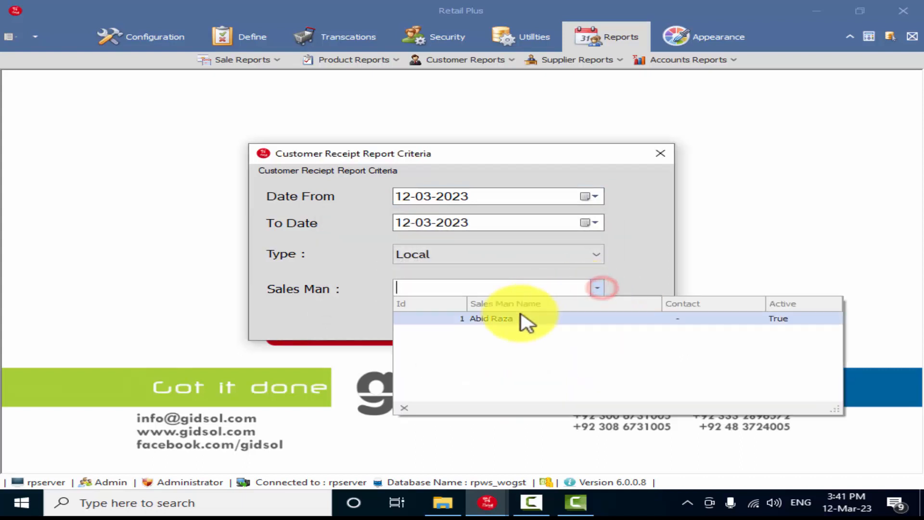
pyautogui.click(526, 320)
pyautogui.click(634, 313)
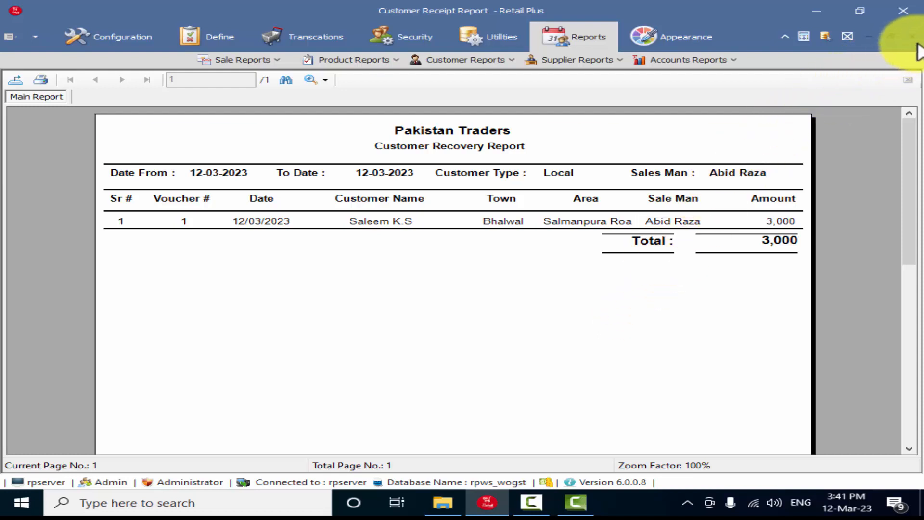
pyautogui.click(913, 36)
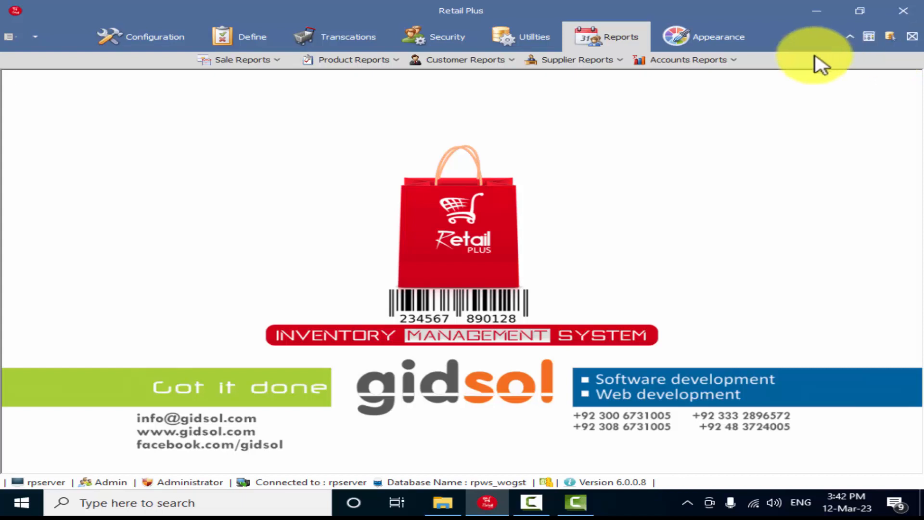
# Generate the Customer Ledger Report for the local customer from 01-03-2023 to 12-03-2023, review its entries and closing balance, and close it.
pyautogui.click(474, 60)
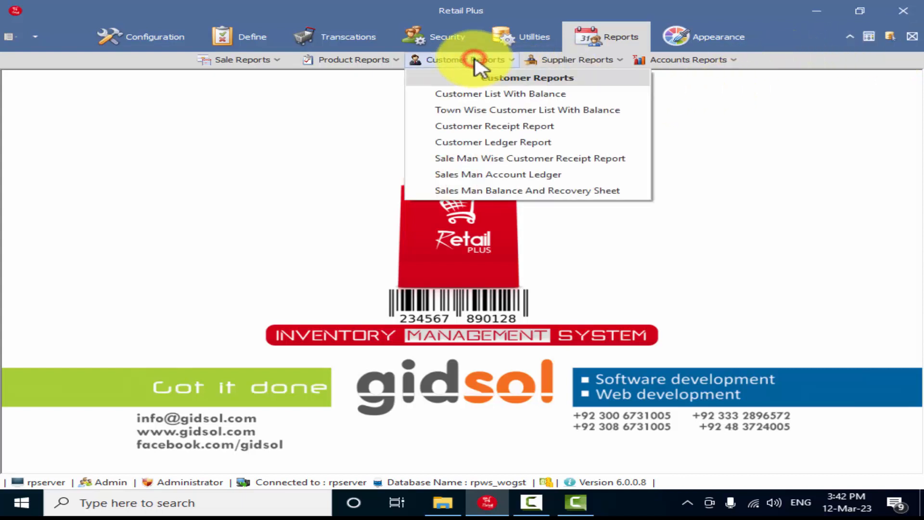
pyautogui.click(508, 142)
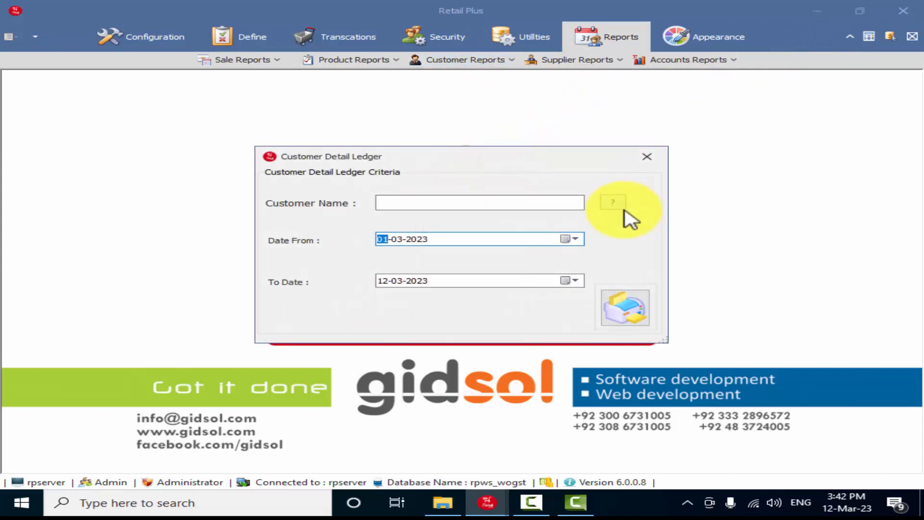
pyautogui.click(613, 203)
pyautogui.doubleClick(536, 197)
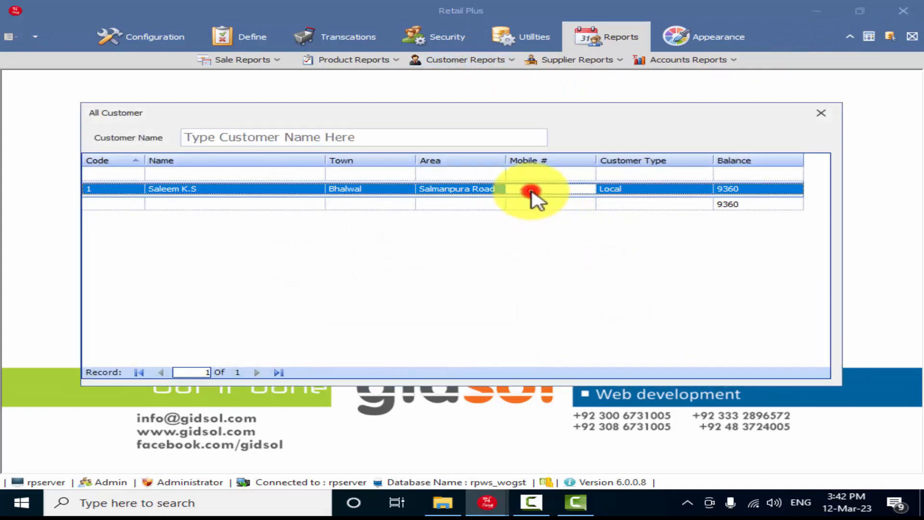
pyautogui.click(634, 317)
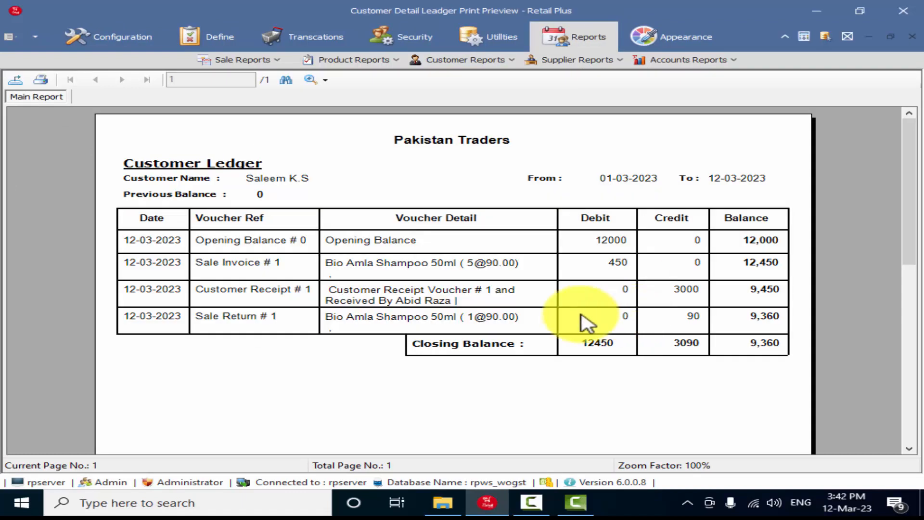
pyautogui.click(359, 273)
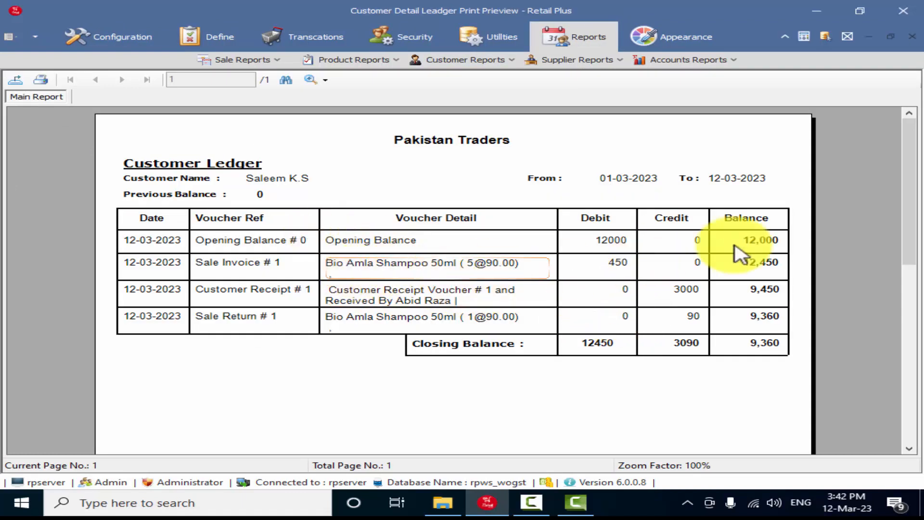
pyautogui.click(724, 296)
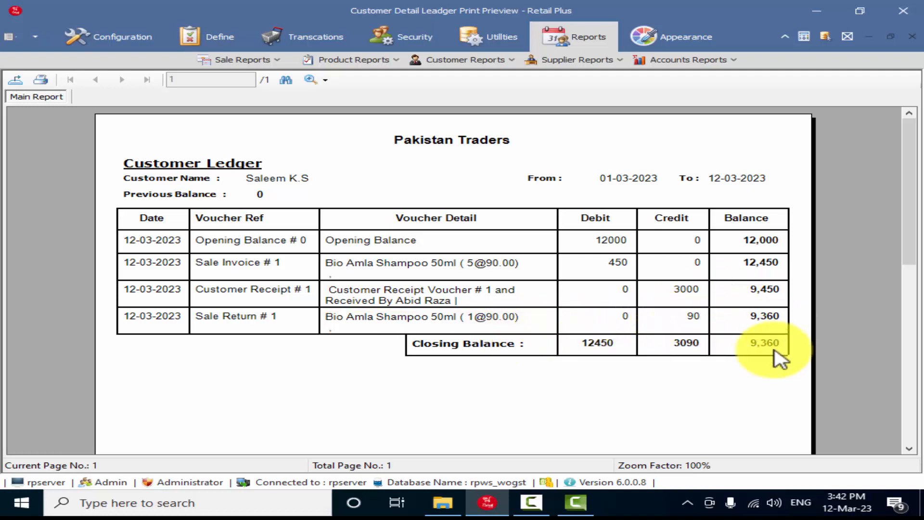
pyautogui.click(772, 350)
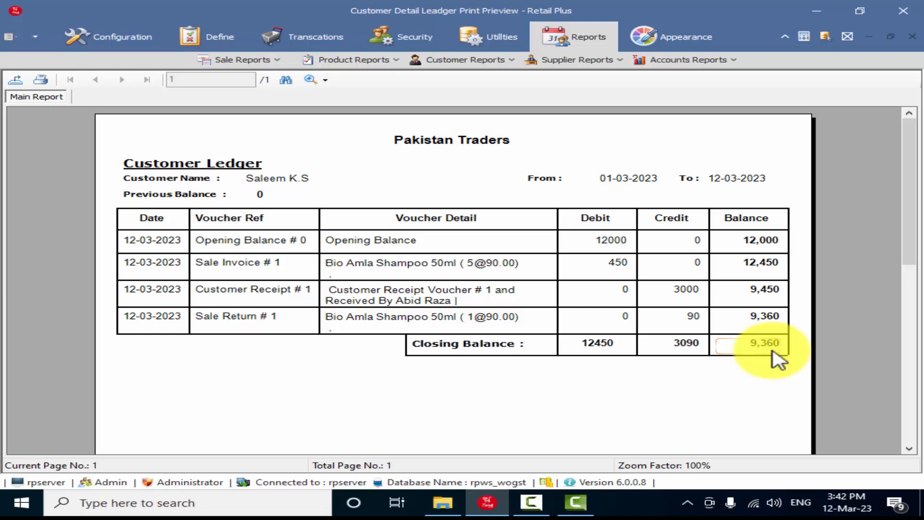
pyautogui.click(911, 36)
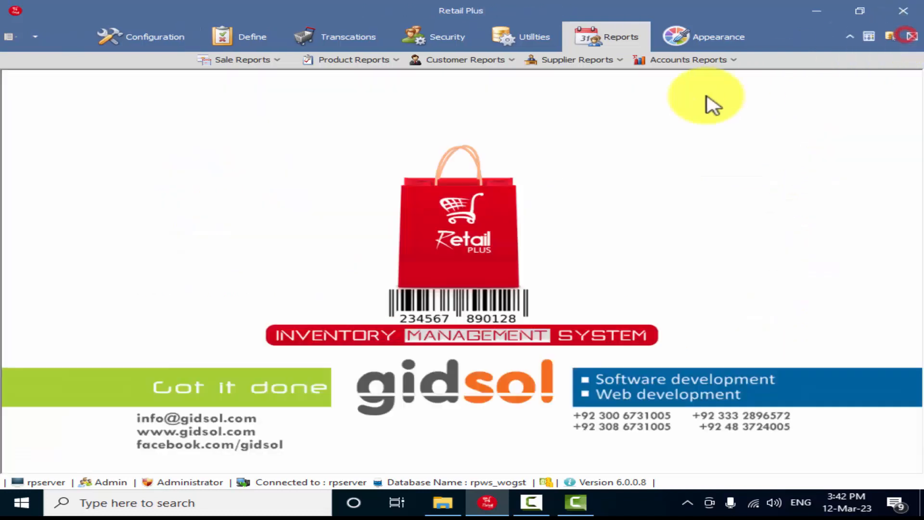
pyautogui.click(469, 60)
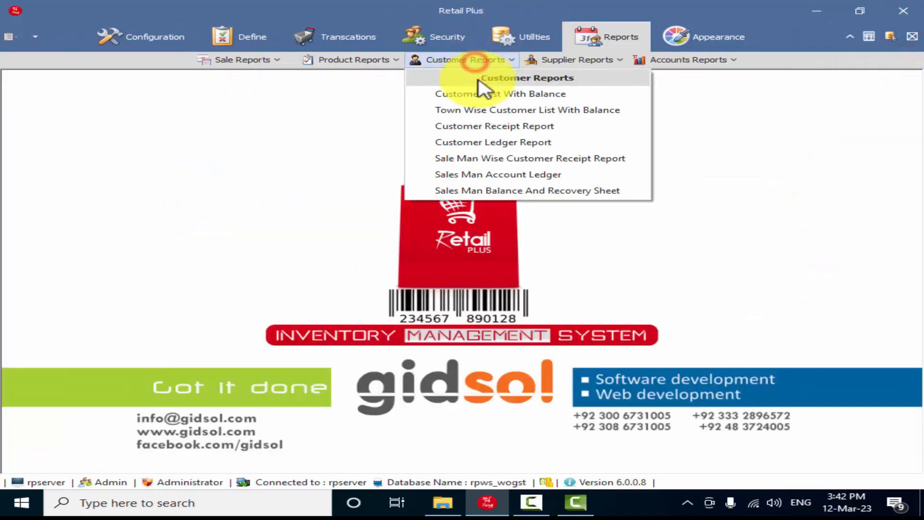
pyautogui.click(505, 159)
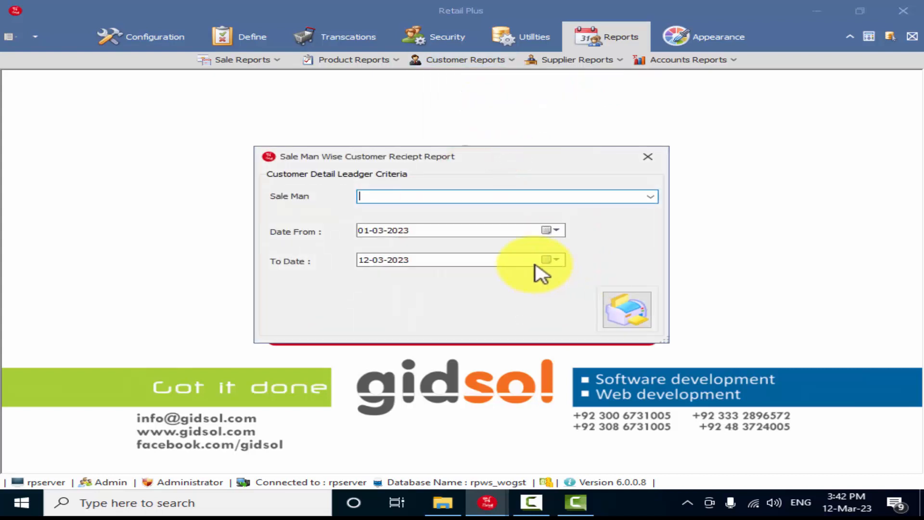
pyautogui.click(651, 197)
pyautogui.click(585, 213)
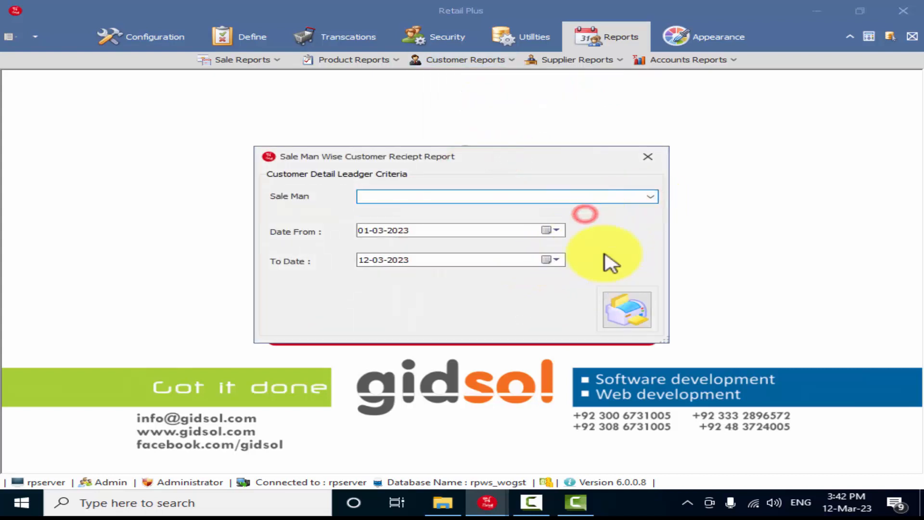
pyautogui.click(648, 156)
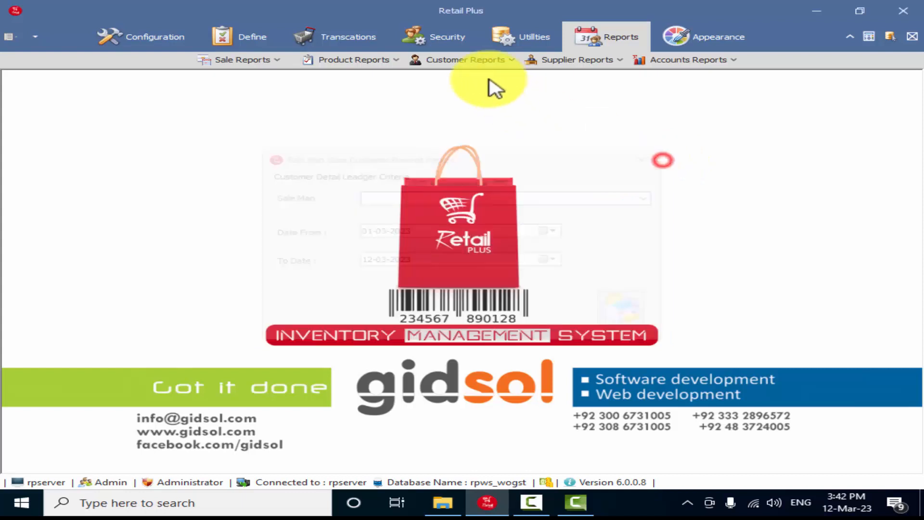
# Generate the Sales Man Account Ledger for the listed sales man from 01-03-2023 to 12-03-2023, check the closing balance, and close it.
pyautogui.click(465, 60)
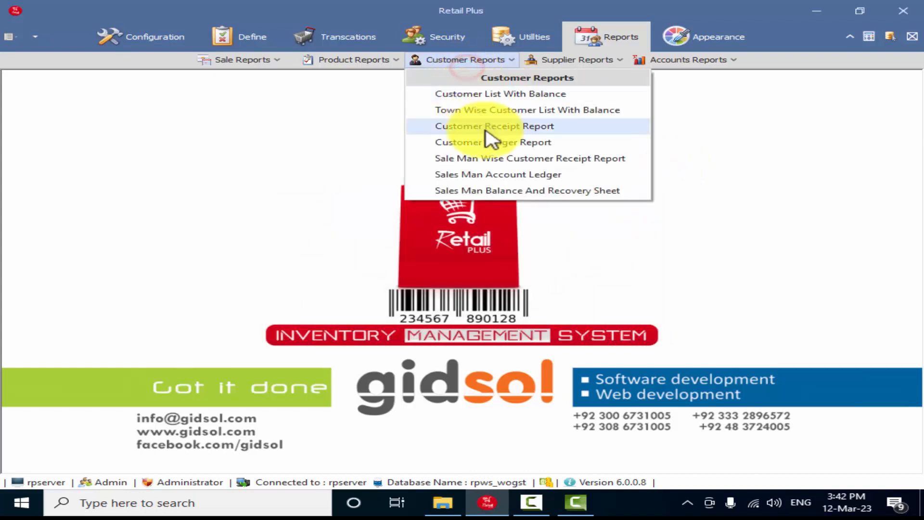
pyautogui.click(500, 178)
pyautogui.click(621, 204)
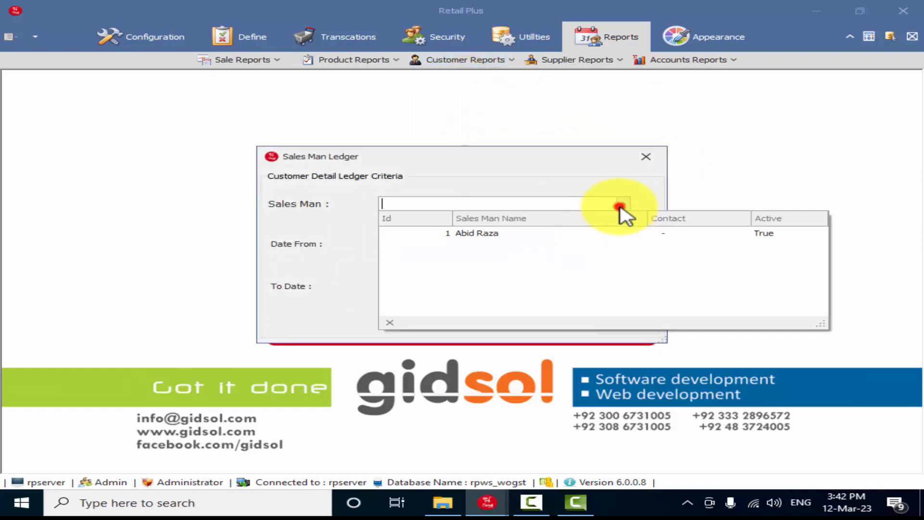
pyautogui.click(583, 235)
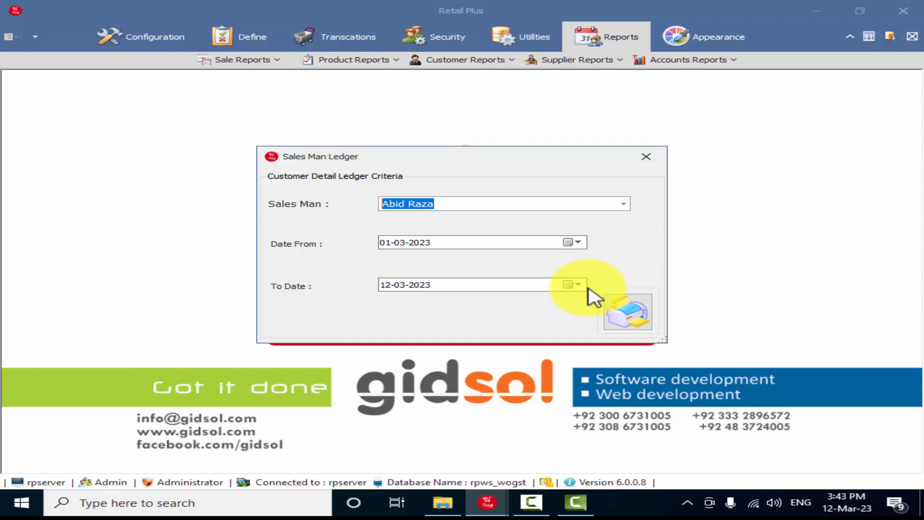
pyautogui.click(631, 315)
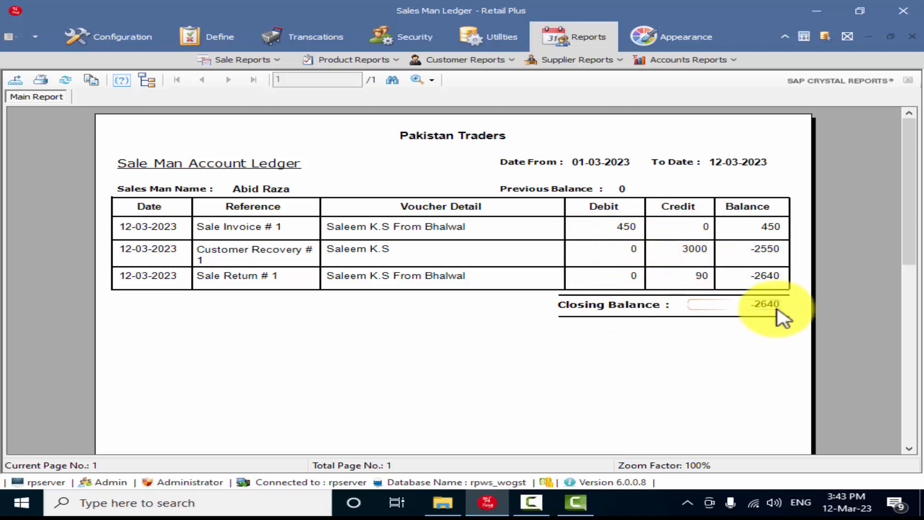
pyautogui.click(912, 37)
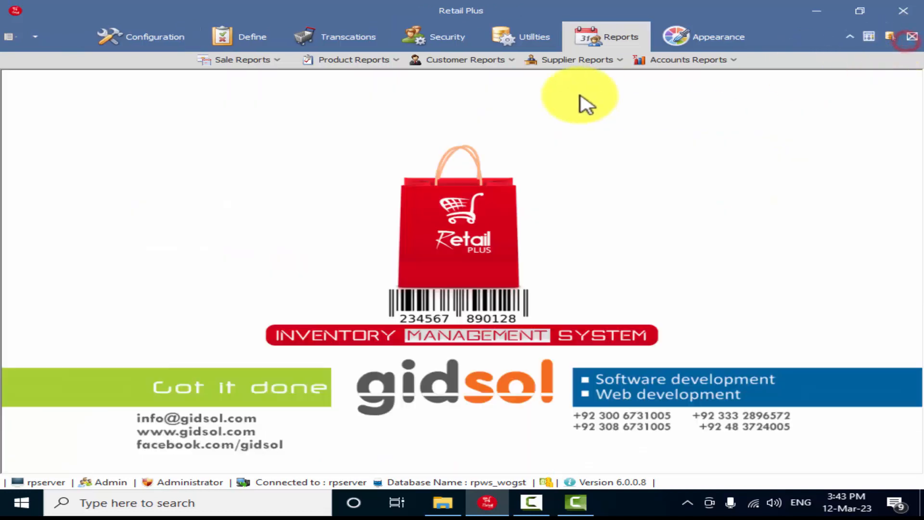
# Generate the Sales Man Balance And Recovery Sheet for town Bhalwal, type Local and the listed sales man, dated 12-03-2023, and view its figures.
pyautogui.click(470, 59)
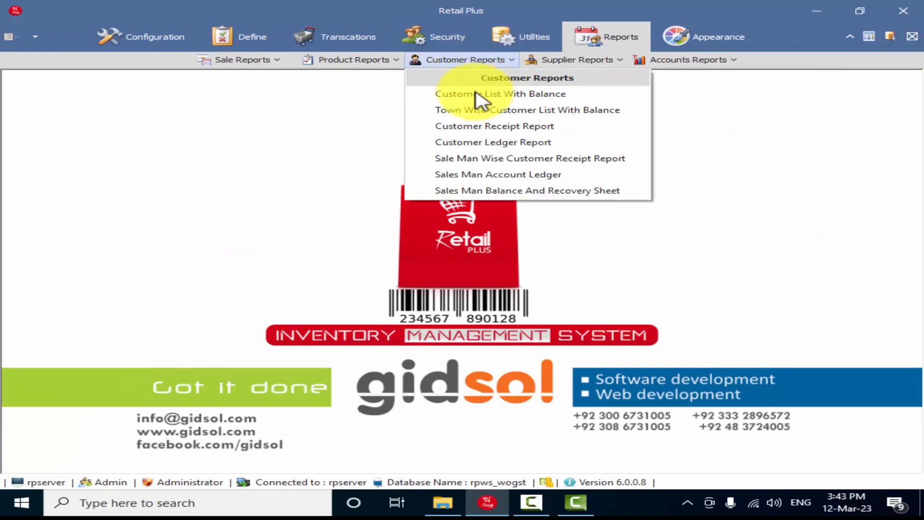
pyautogui.click(503, 192)
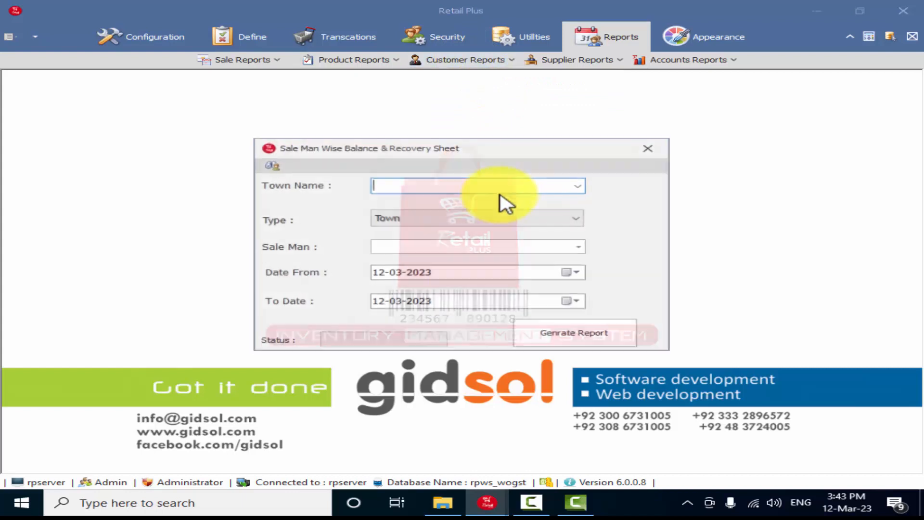
pyautogui.click(581, 186)
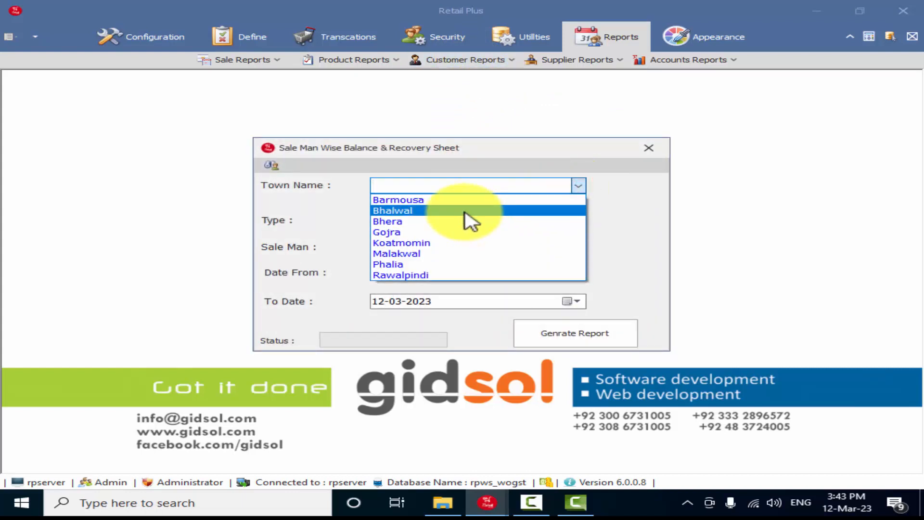
pyautogui.click(466, 208)
pyautogui.click(486, 218)
pyautogui.click(468, 234)
pyautogui.click(578, 247)
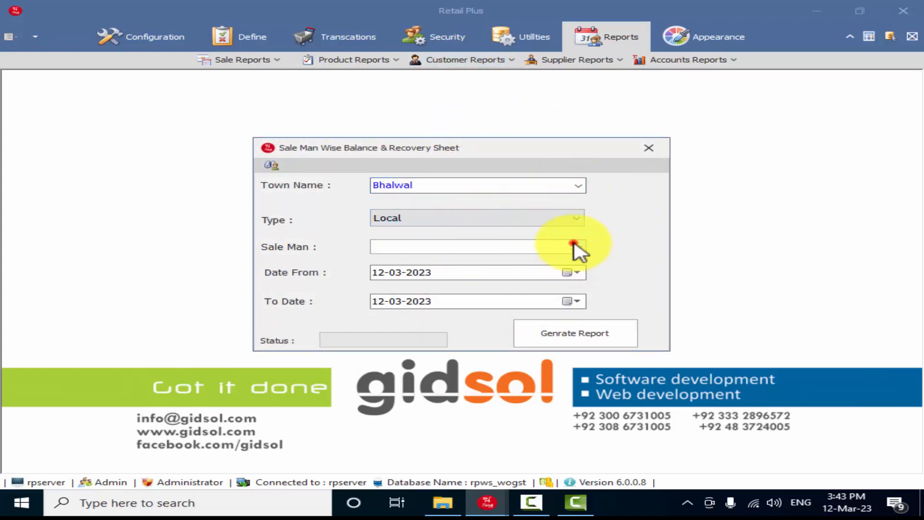
pyautogui.click(534, 277)
pyautogui.click(549, 328)
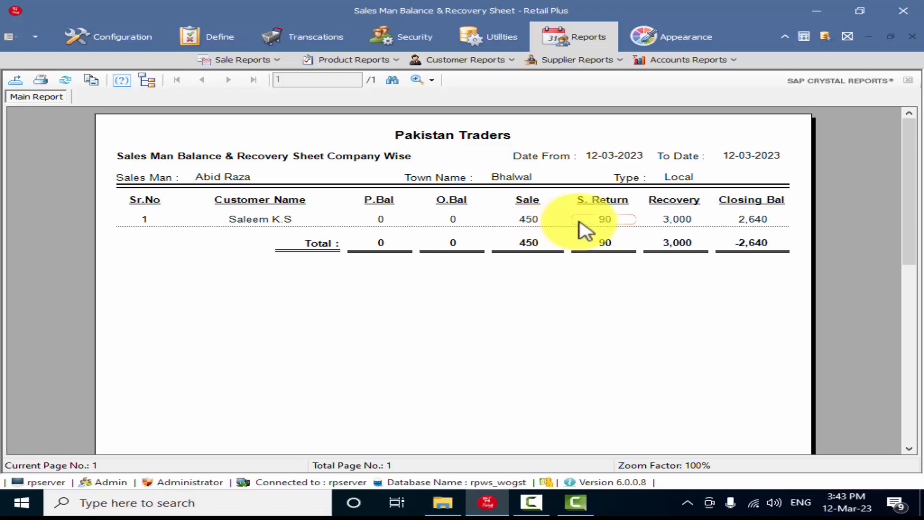
# Check the recovery and closing balance figures in the Sales Man Balance And Recovery Sheet, and close it.
pyautogui.click(689, 223)
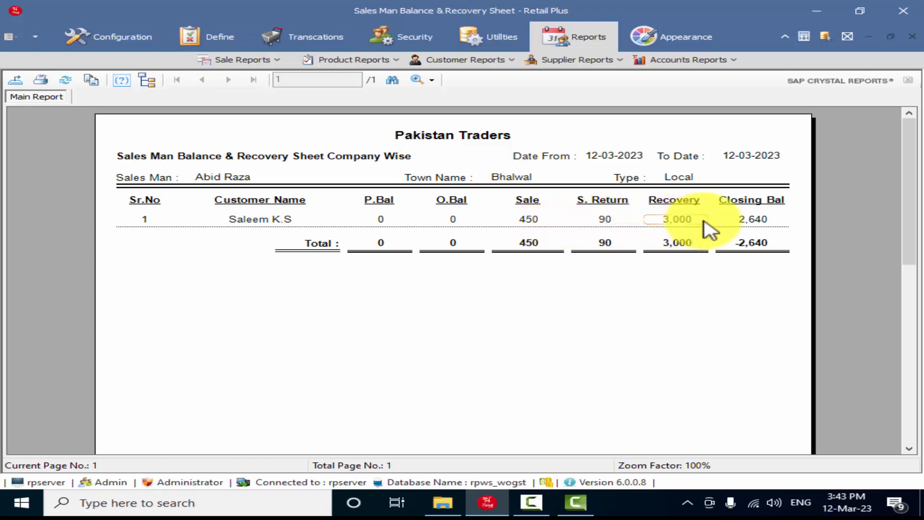
pyautogui.click(746, 225)
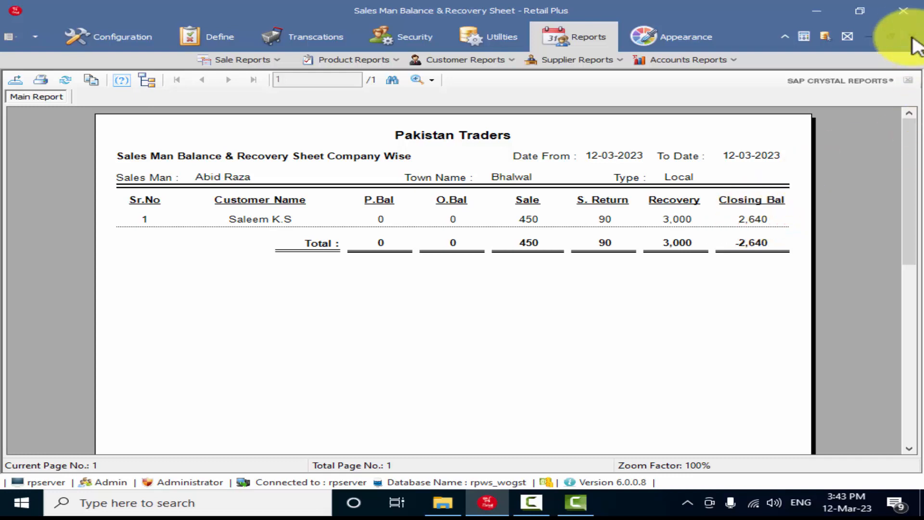
pyautogui.click(912, 36)
pyautogui.click(466, 59)
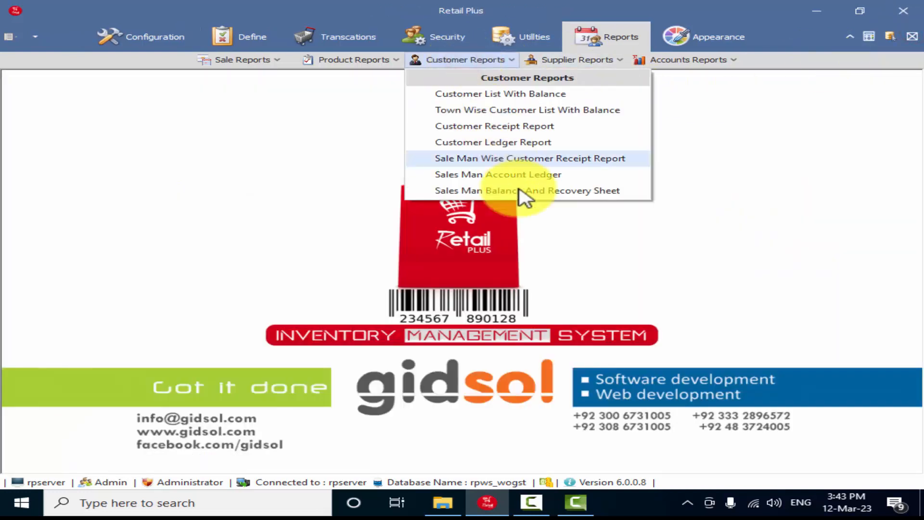
pyautogui.click(362, 190)
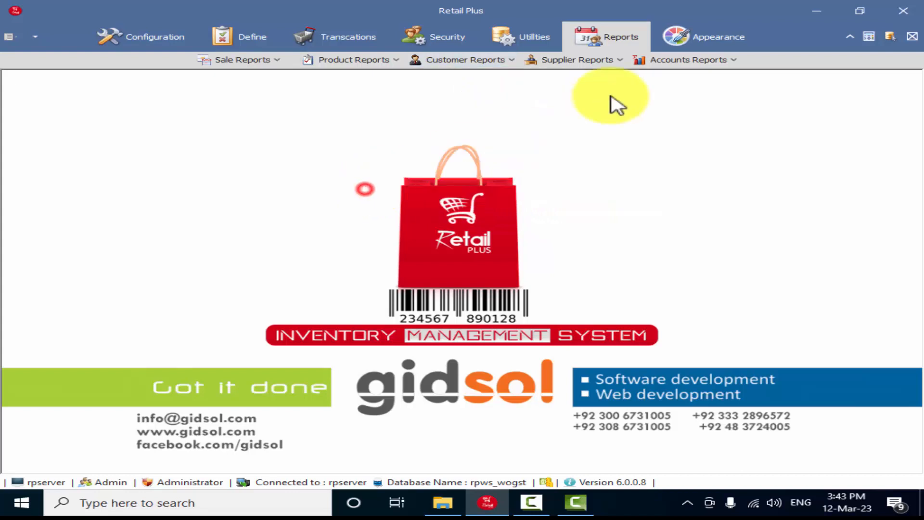
pyautogui.click(609, 62)
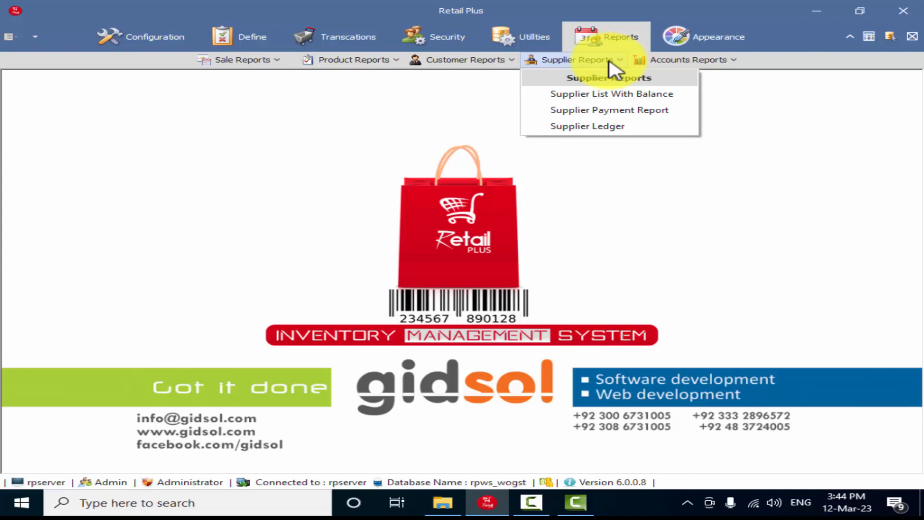
# Generate the Income Statement from 01-03-2023 to 12-03-2023, review its sales and profit figures, and close it.
pyautogui.click(644, 61)
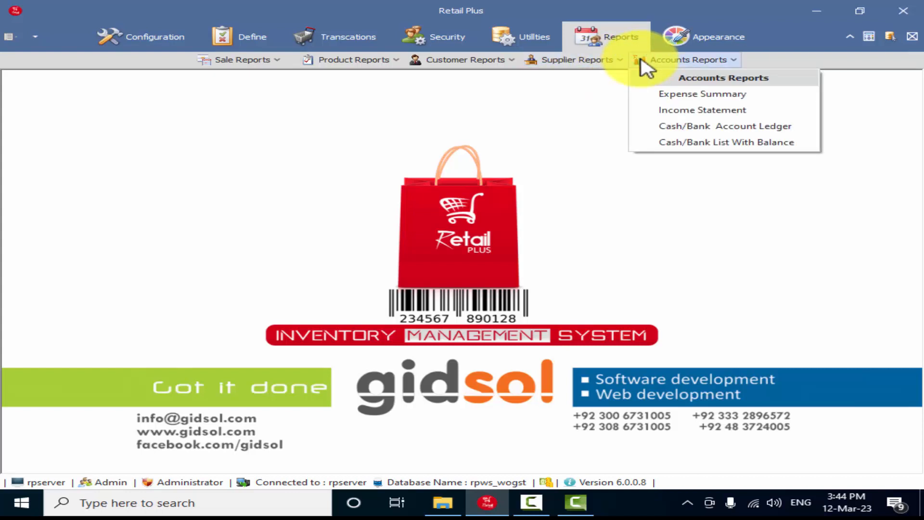
pyautogui.click(674, 109)
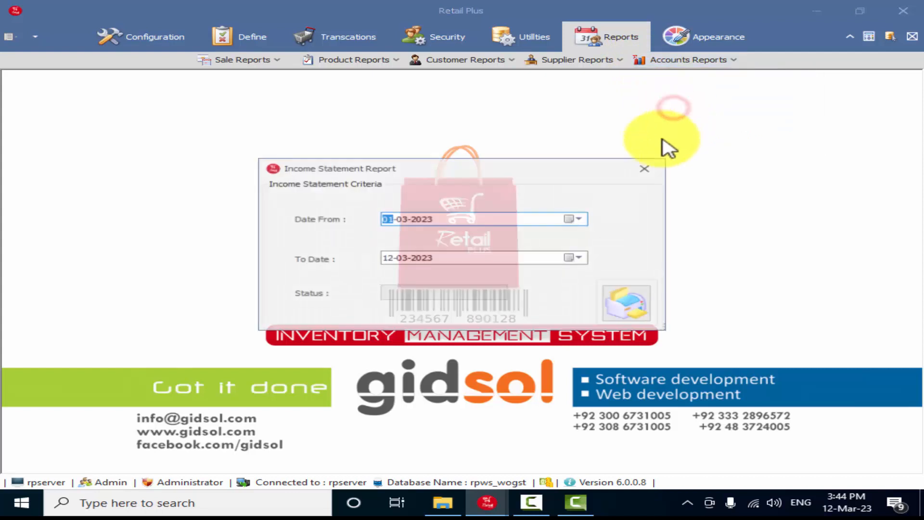
pyautogui.click(628, 299)
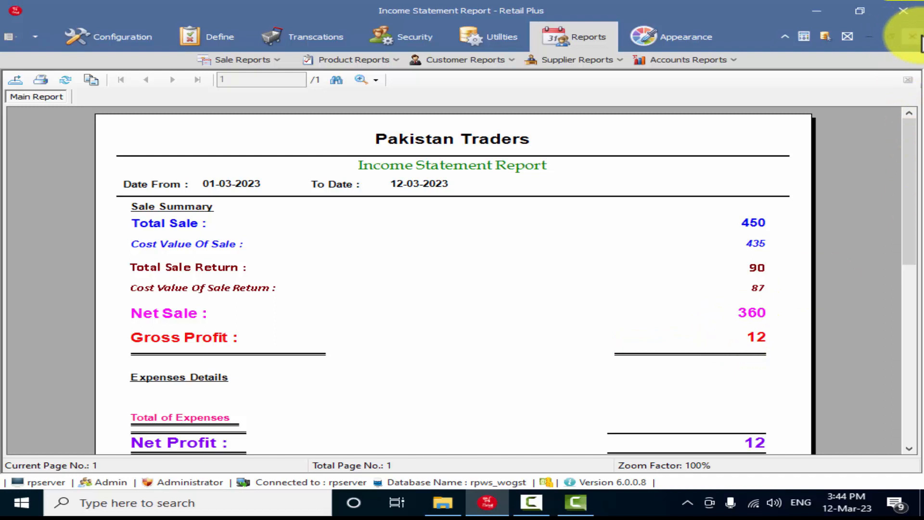
pyautogui.click(912, 36)
# Start an expense voucher dated 12-03-2023 with account head Bike Repair, paid from the Cash In Hand account.
pyautogui.click(323, 41)
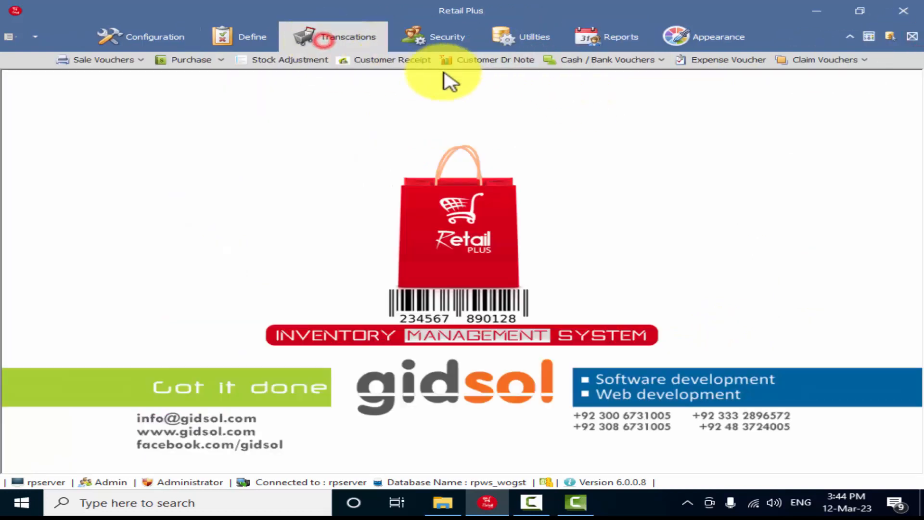
pyautogui.click(724, 63)
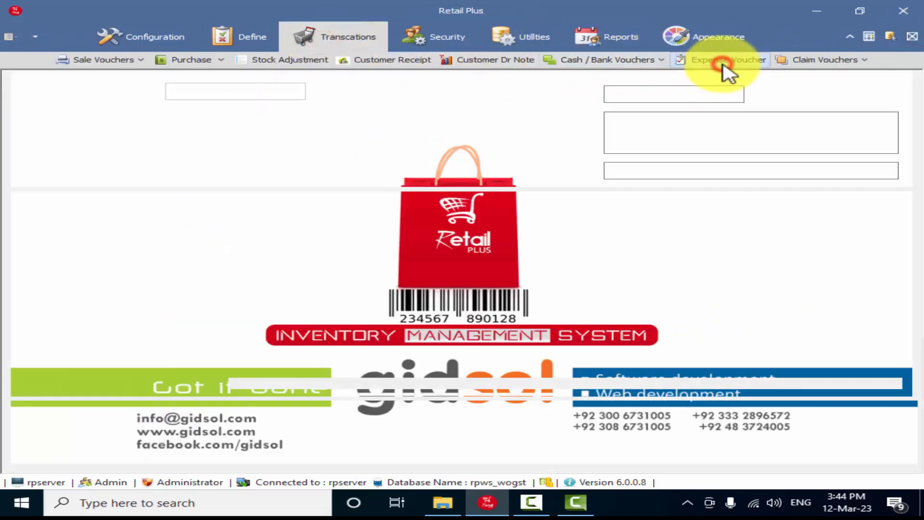
pyautogui.click(410, 142)
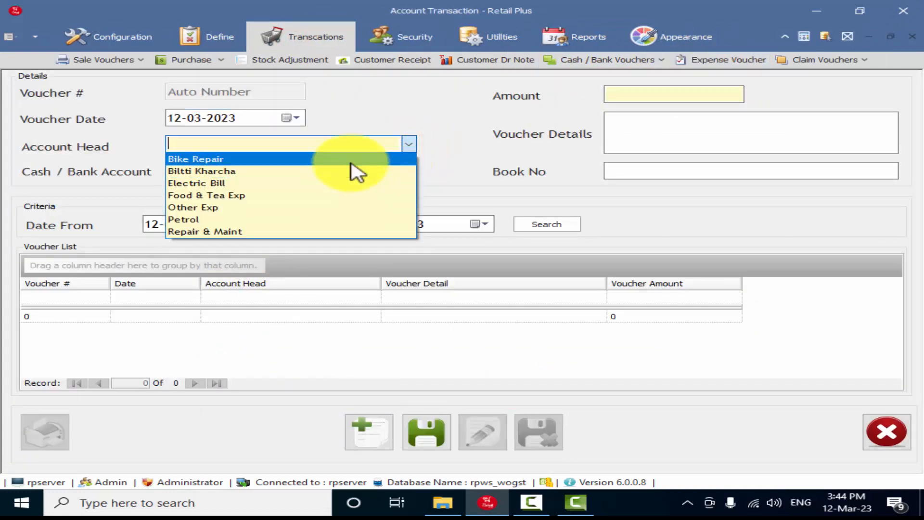
pyautogui.click(351, 163)
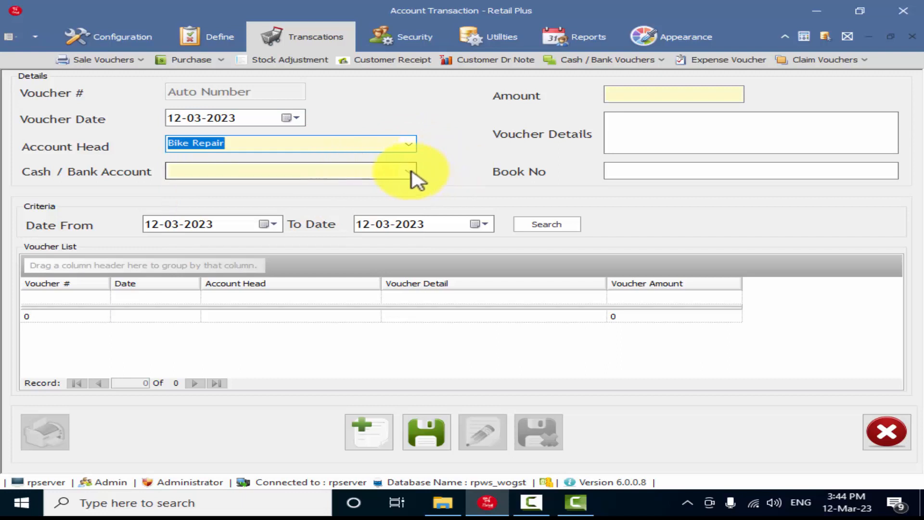
pyautogui.click(408, 171)
pyautogui.click(362, 185)
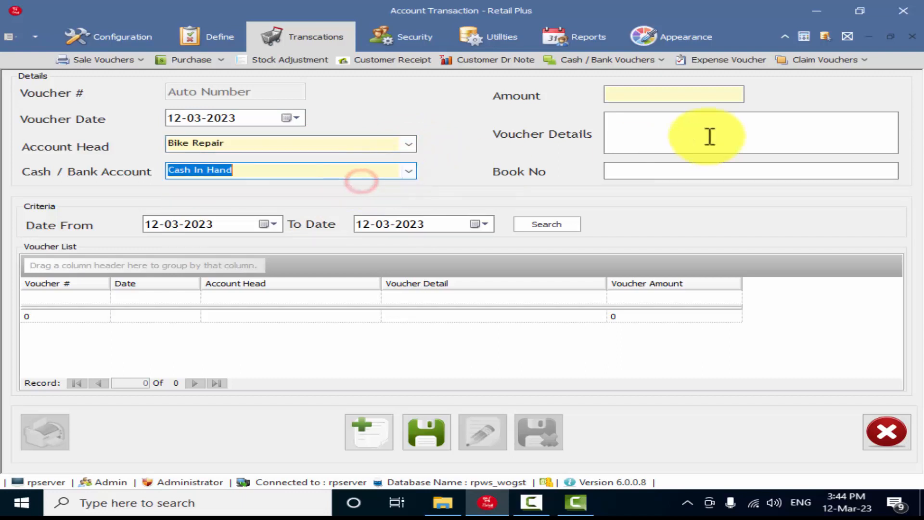
# Enter an amount of 5 in the Bike Repair expense voucher, save it, and close the voucher form.
pyautogui.click(696, 95)
pyautogui.write('5')
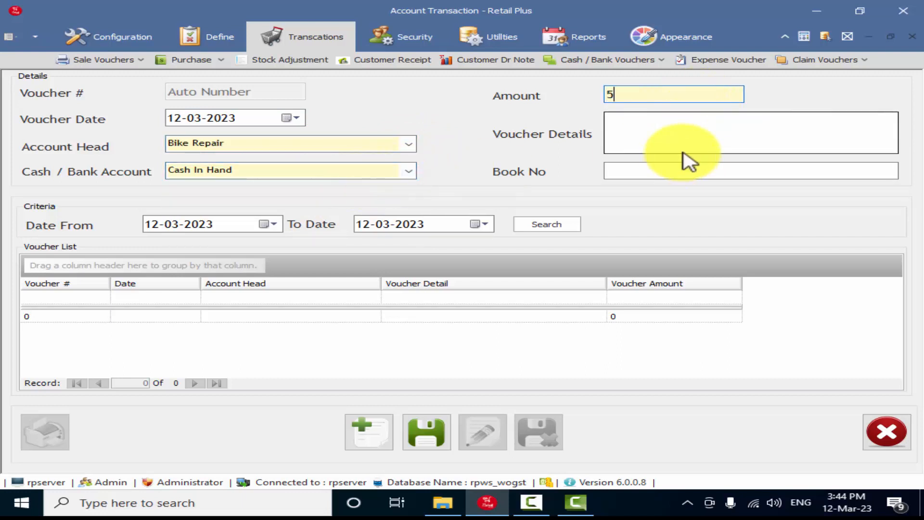
pyautogui.click(686, 131)
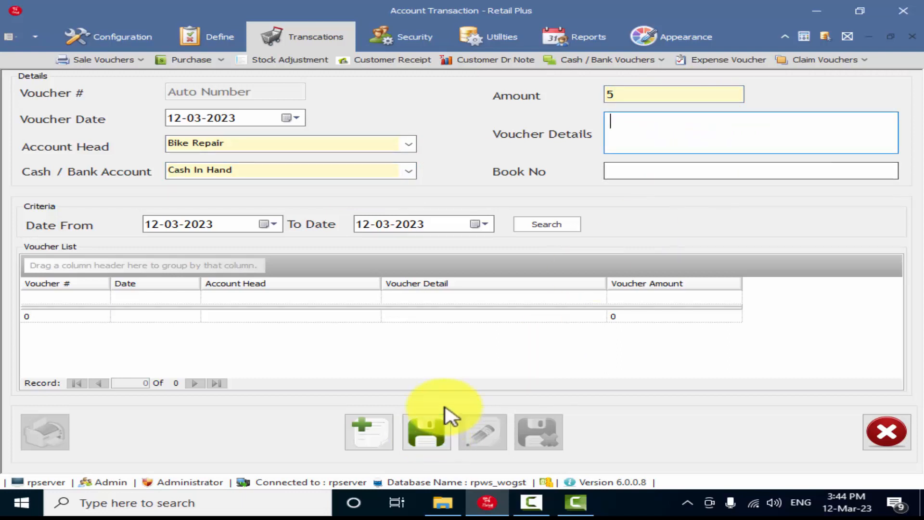
pyautogui.click(427, 432)
pyautogui.click(462, 301)
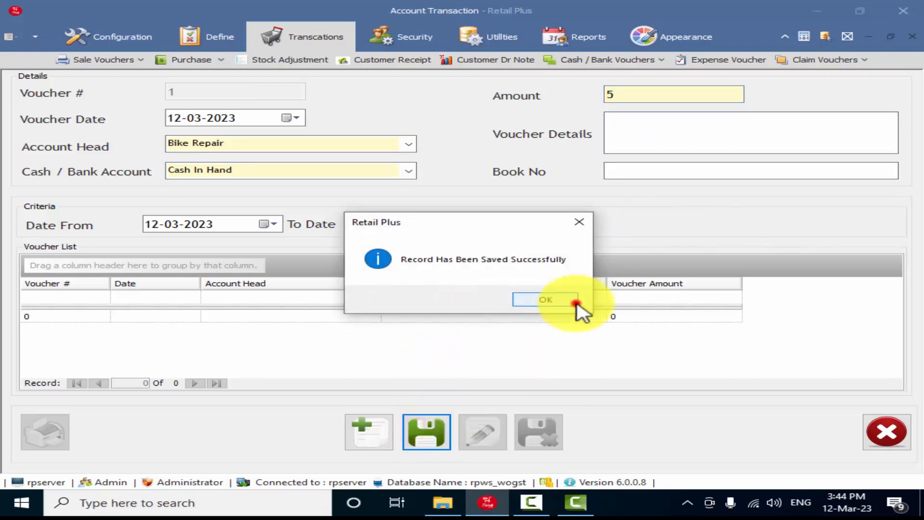
pyautogui.click(576, 306)
pyautogui.click(914, 41)
# Regenerate the Income Statement from 01-03-2023 to 12-03-2023, check its expense details and net profit, and close it.
pyautogui.click(621, 39)
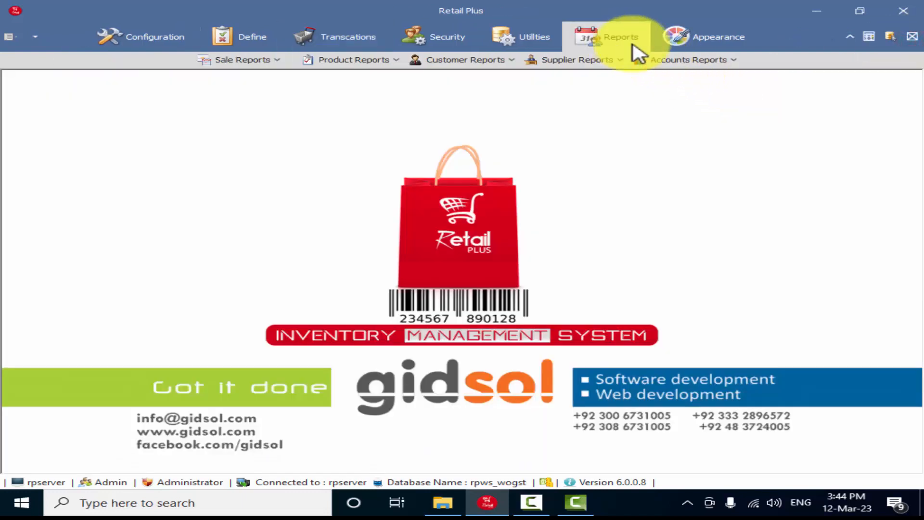
pyautogui.click(689, 60)
pyautogui.click(722, 110)
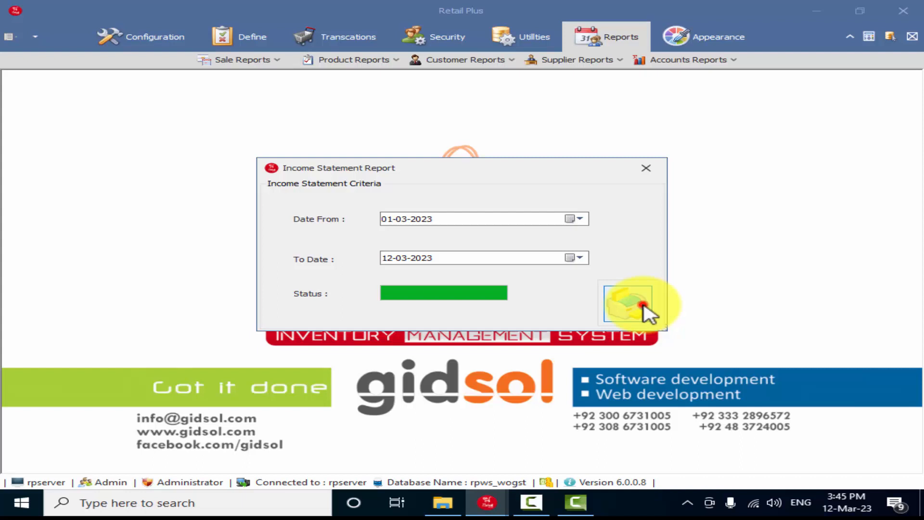
pyautogui.click(645, 311)
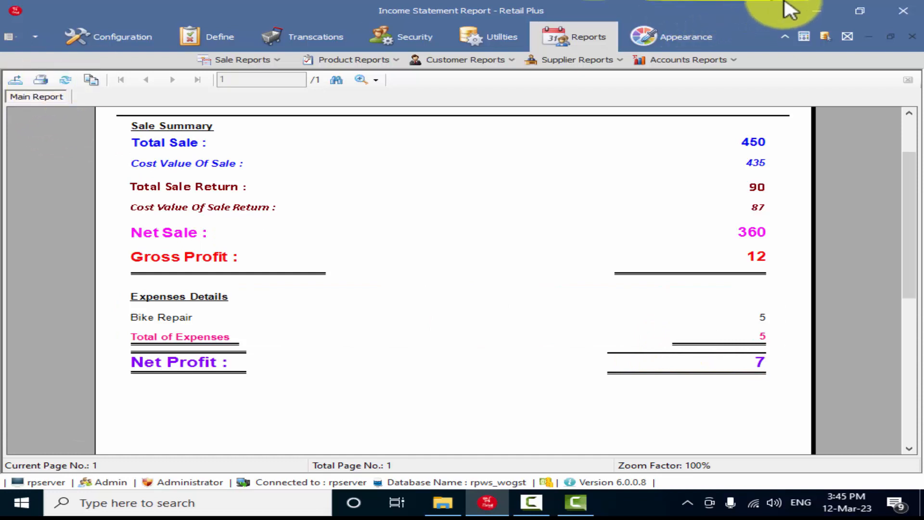
pyautogui.click(912, 36)
# Generate the Expense Summary for all expense heads on 12-03-2023, check the listed expense and its cash account, and close it.
pyautogui.click(715, 59)
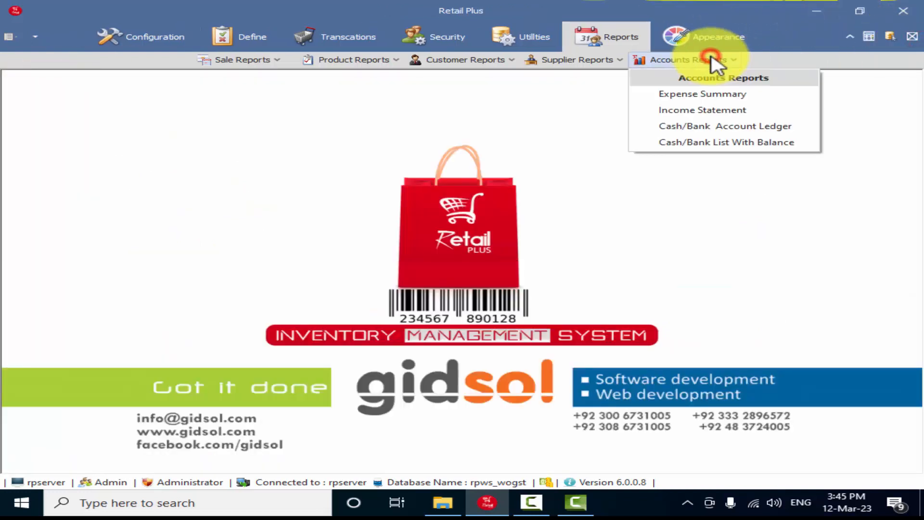
pyautogui.click(712, 96)
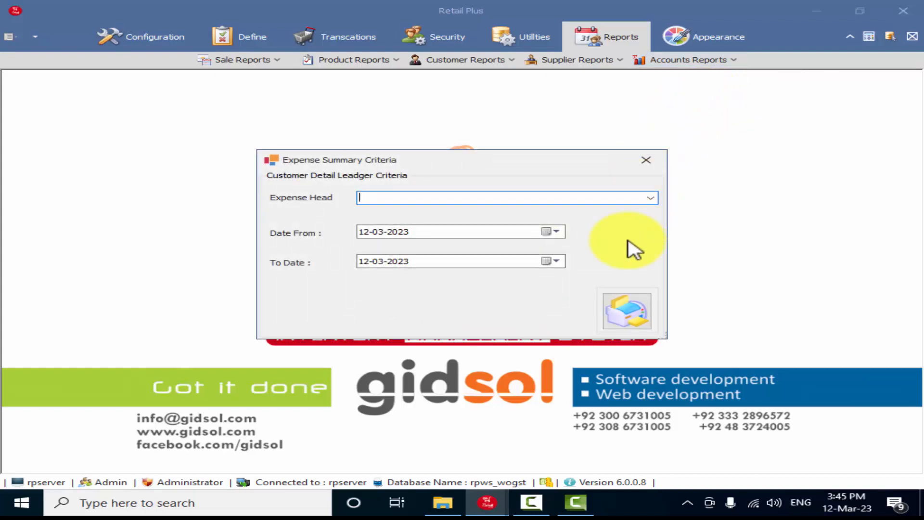
pyautogui.click(655, 198)
pyautogui.click(656, 197)
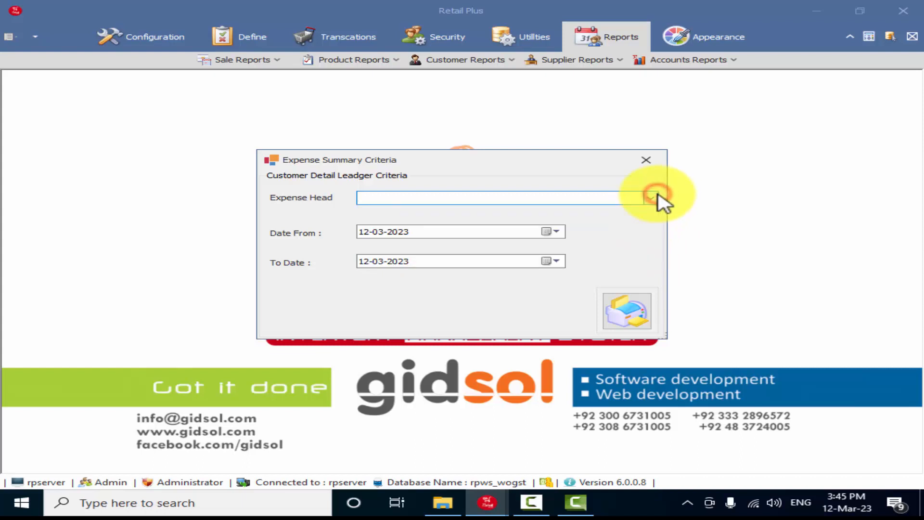
pyautogui.click(626, 325)
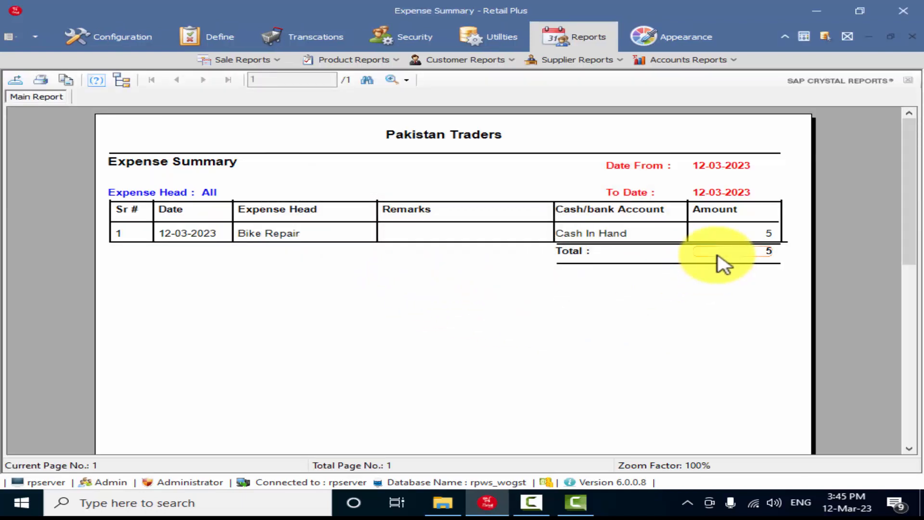
pyautogui.click(629, 234)
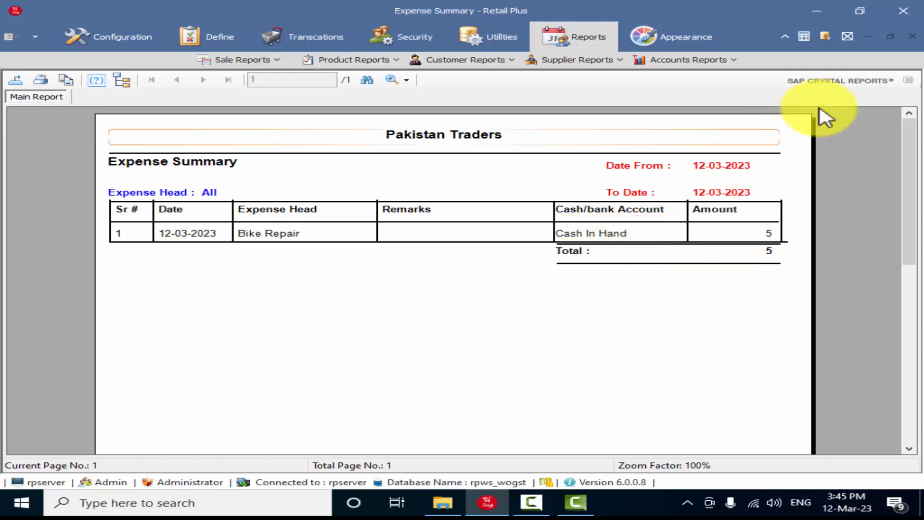
pyautogui.click(912, 36)
# Generate the Cash/Bank Account Ledger for Cash In Hand from 01-03-2023 to 12-03-2023, review its entries, and close it.
pyautogui.click(710, 61)
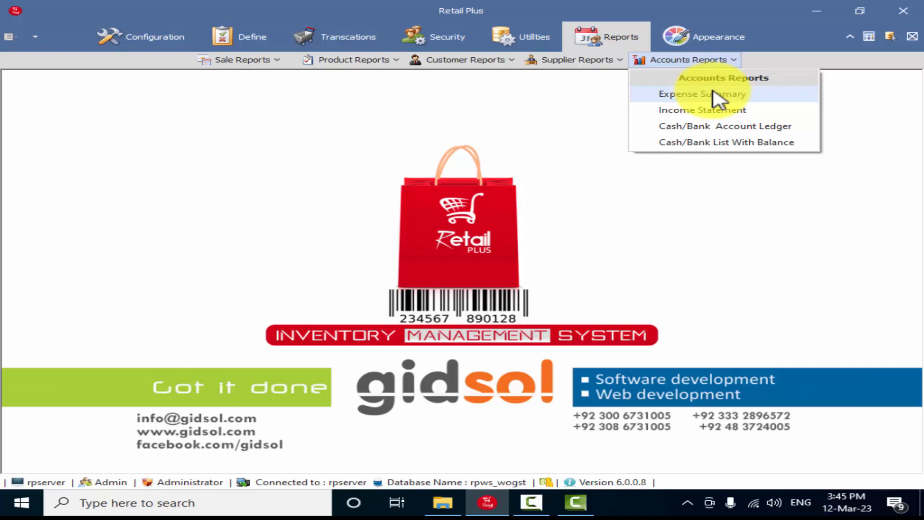
pyautogui.click(722, 126)
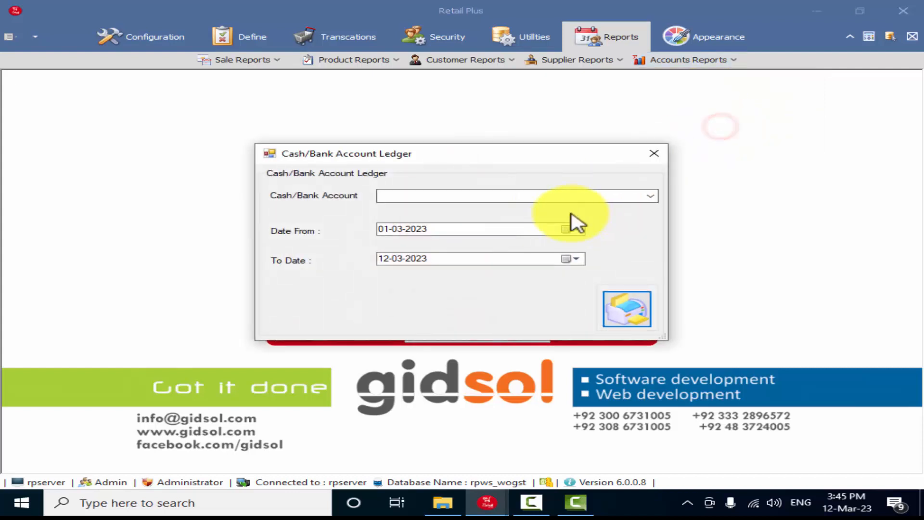
pyautogui.click(651, 197)
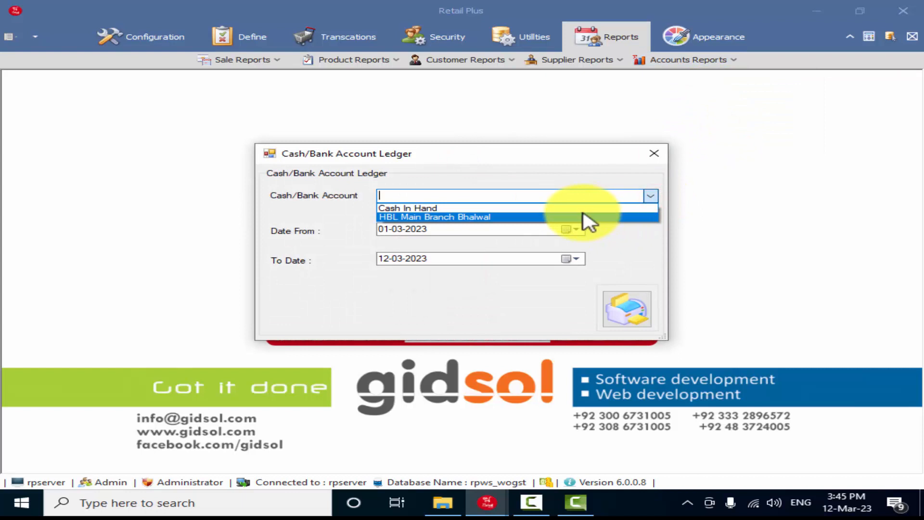
pyautogui.click(580, 207)
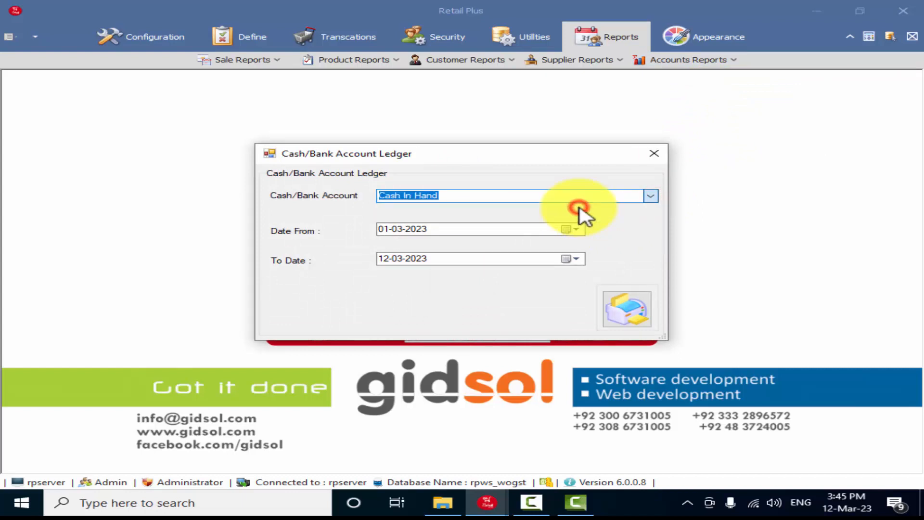
pyautogui.click(632, 306)
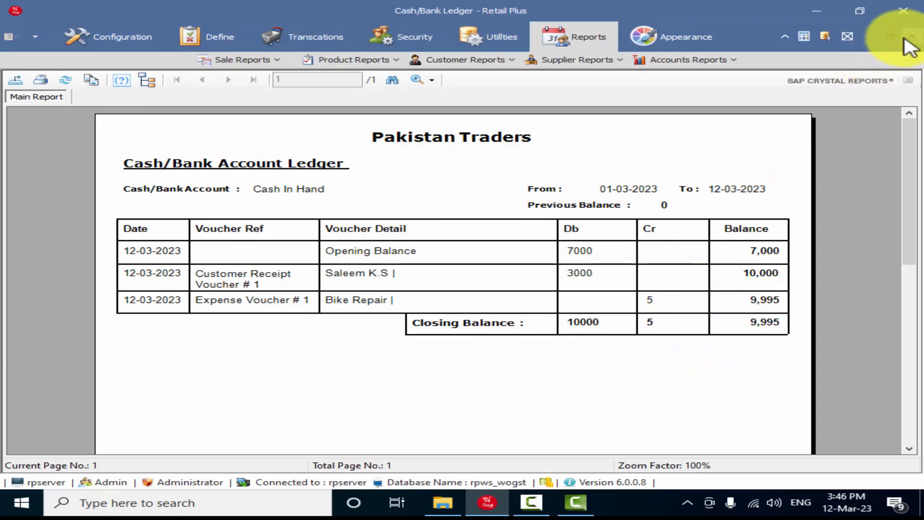
pyautogui.click(907, 37)
# View the Cash/Bank List With Balance, check the account balances, and close it.
pyautogui.click(722, 60)
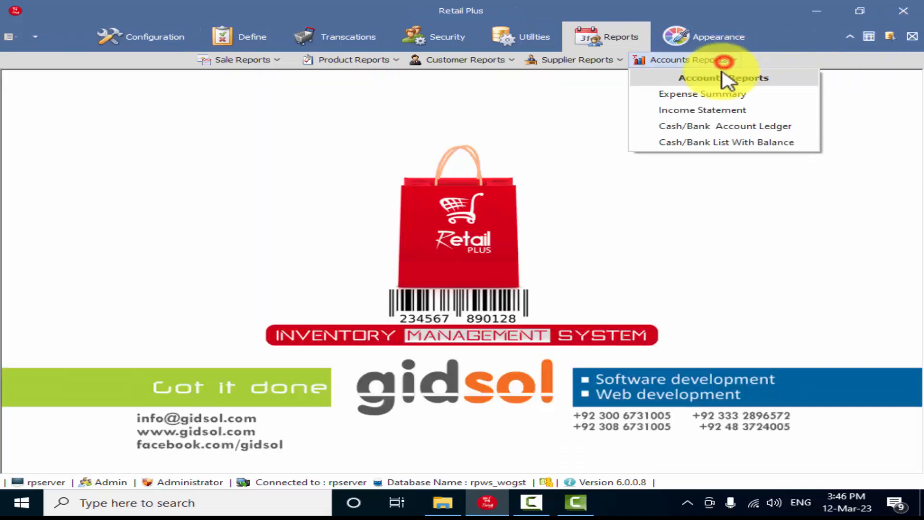
pyautogui.click(731, 143)
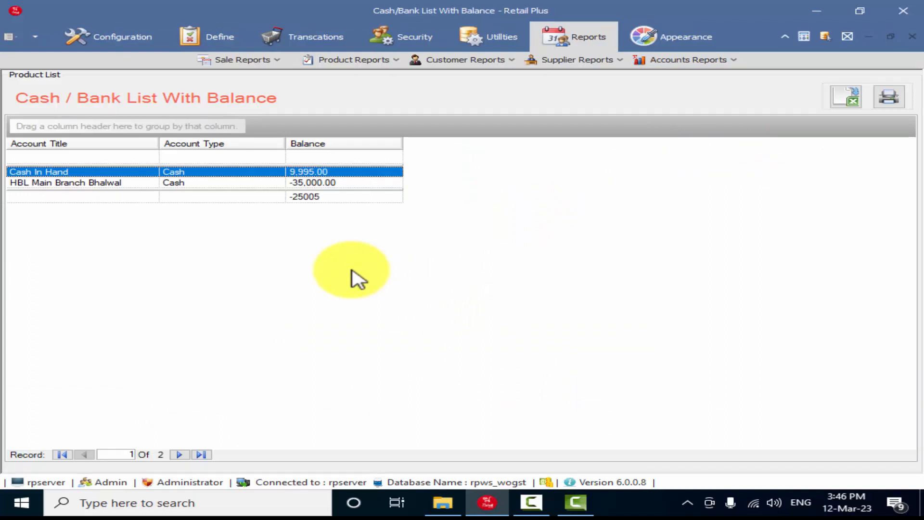
pyautogui.click(913, 37)
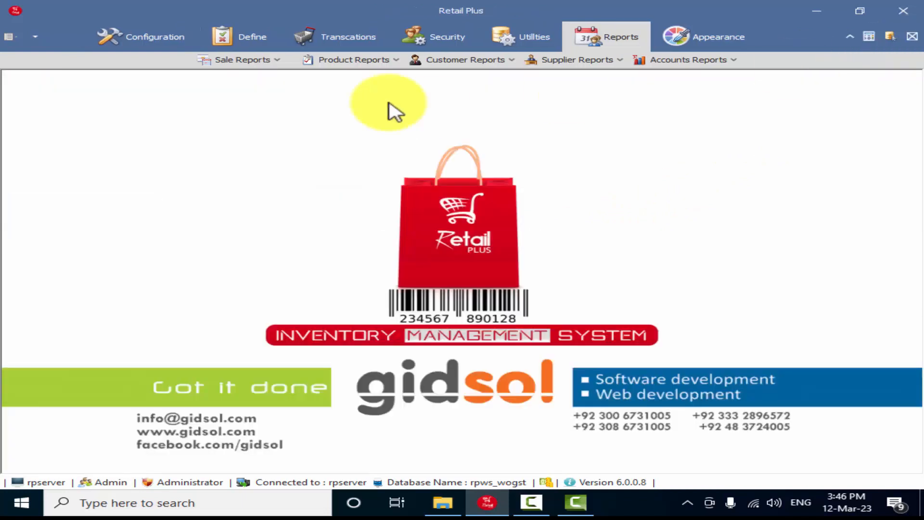
# Start a Cash/Bank Amount Transfer voucher from Cash In Hand to HBL Main Branch Bhalwal.
pyautogui.click(346, 39)
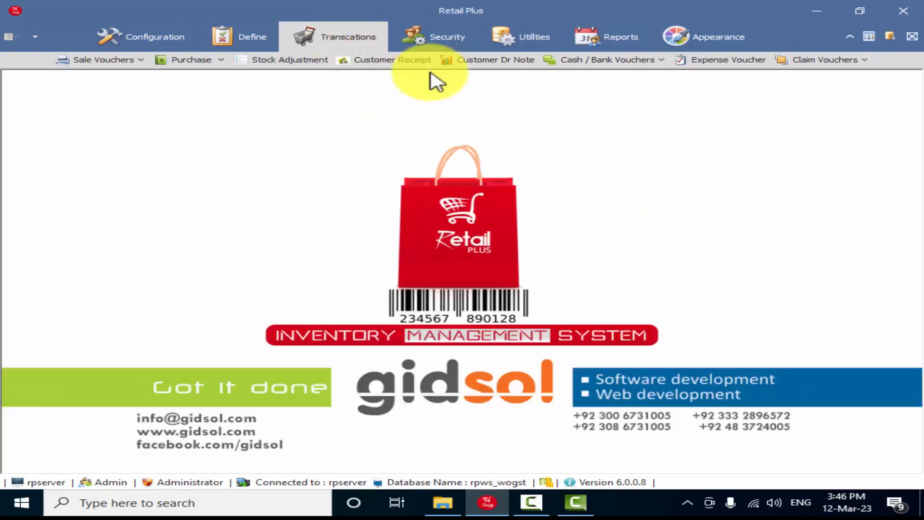
pyautogui.click(554, 62)
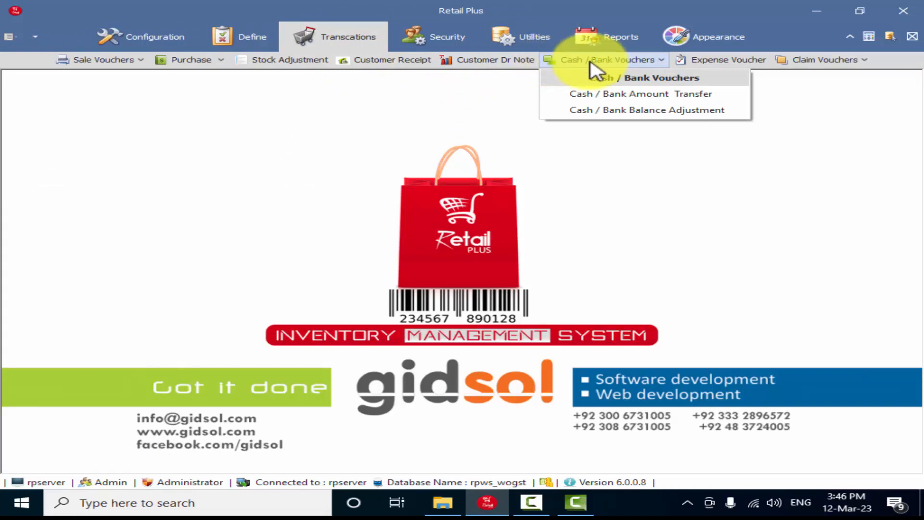
pyautogui.click(619, 95)
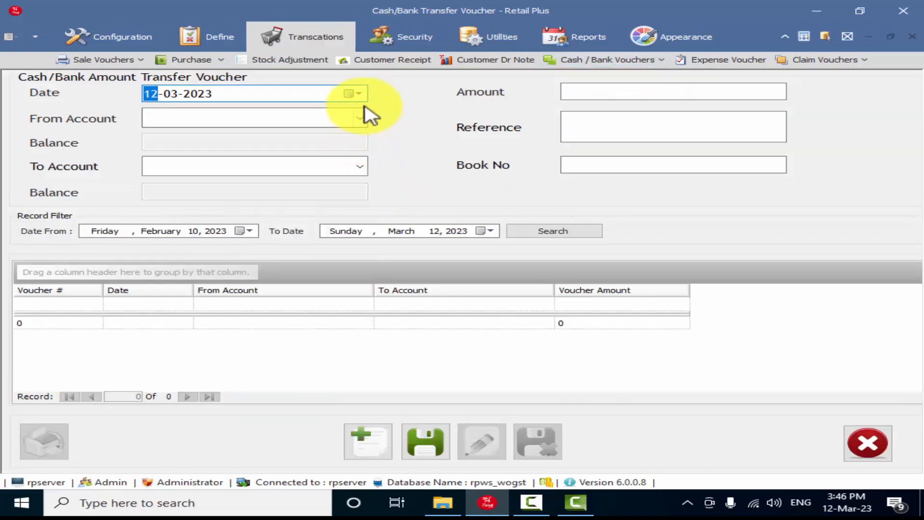
pyautogui.click(369, 118)
pyautogui.click(336, 140)
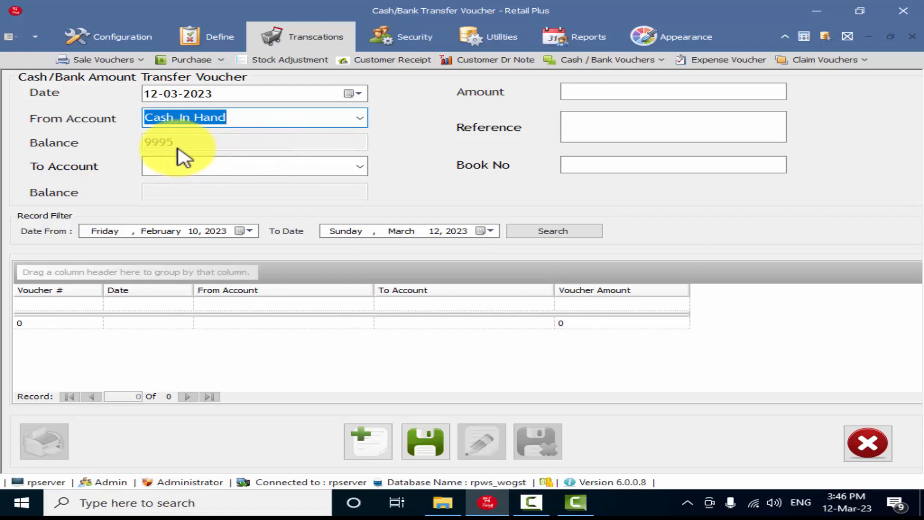
pyautogui.click(359, 167)
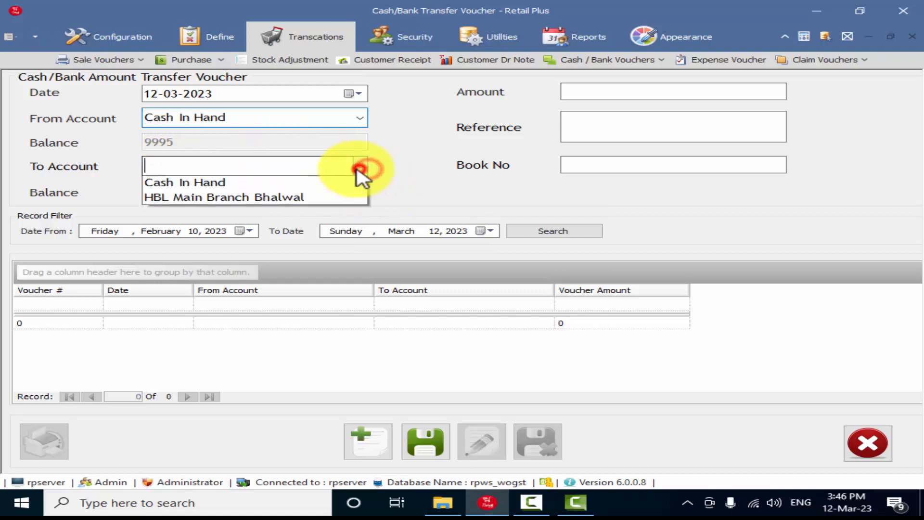
pyautogui.click(311, 199)
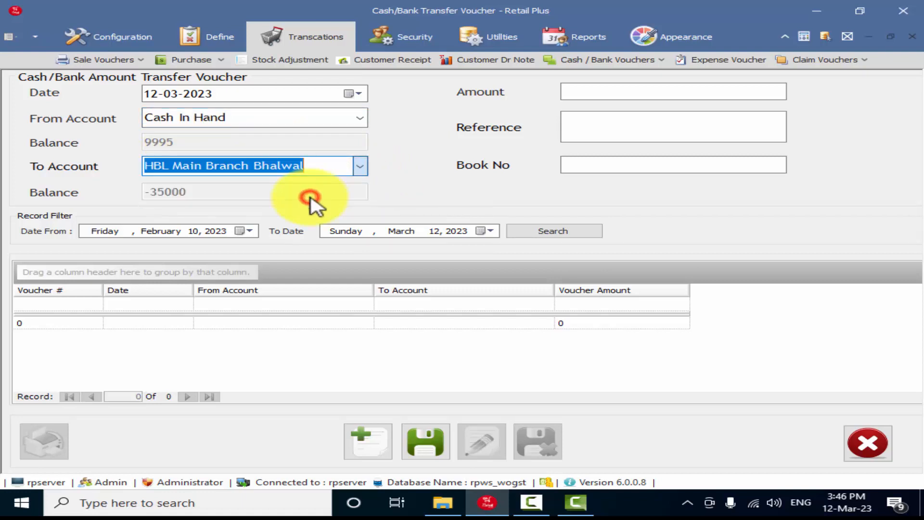
# Set the transfer amount to 5000, leave the reference empty, save the voucher, and close the form.
pyautogui.click(578, 91)
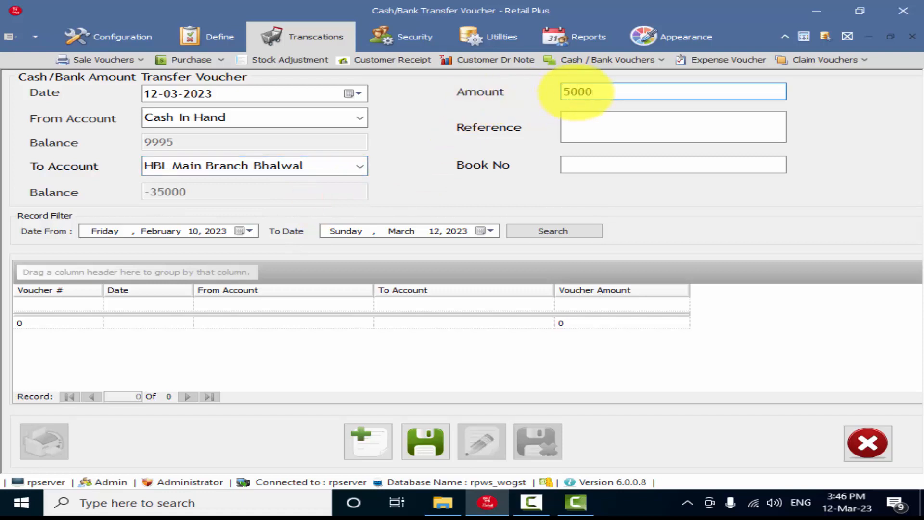
pyautogui.click(588, 132)
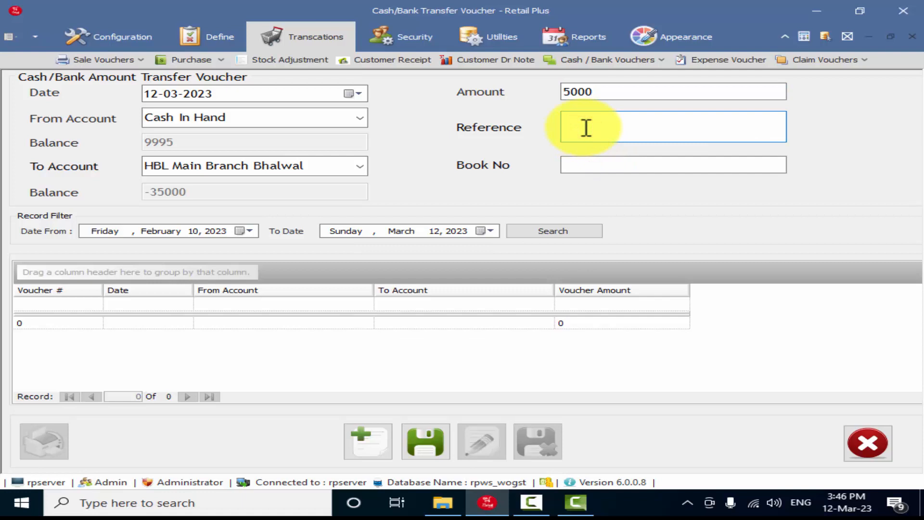
pyautogui.click(425, 440)
pyautogui.click(488, 303)
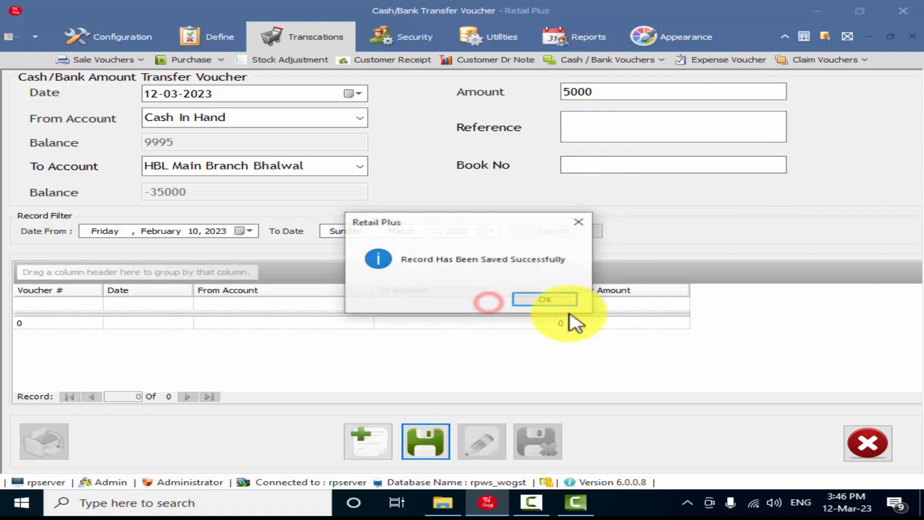
pyautogui.click(561, 301)
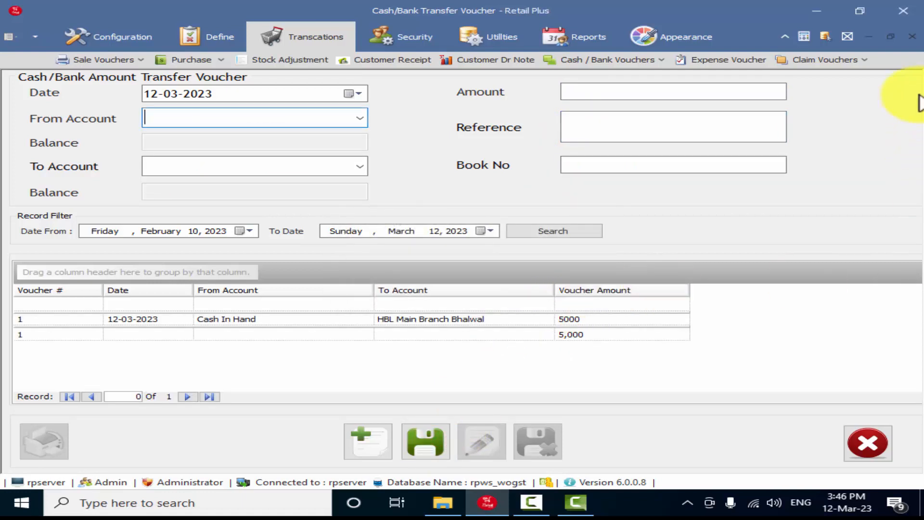
pyautogui.click(912, 37)
# Generate the Cash/Bank Account Ledger for Cash In Hand from 01-03-2023 to 12-03-2023, check the transfer entry, and close it.
pyautogui.click(628, 41)
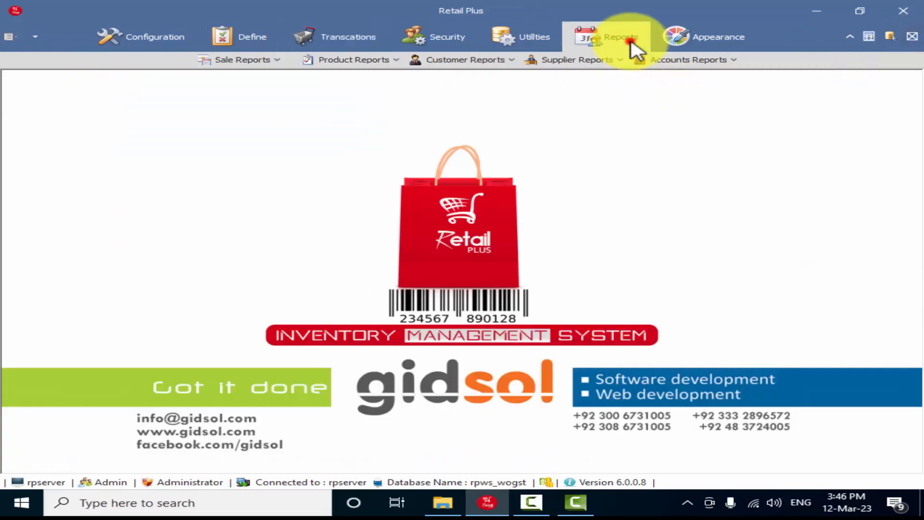
pyautogui.click(665, 59)
pyautogui.click(697, 126)
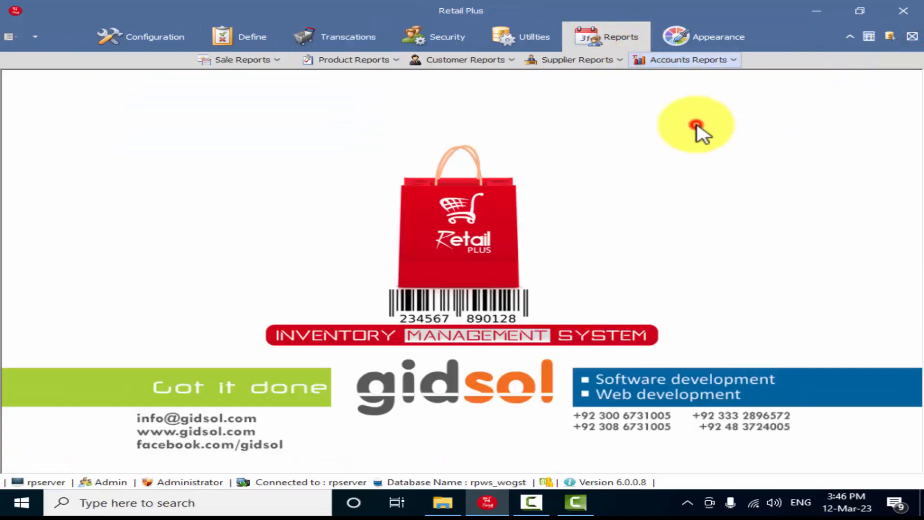
pyautogui.click(650, 196)
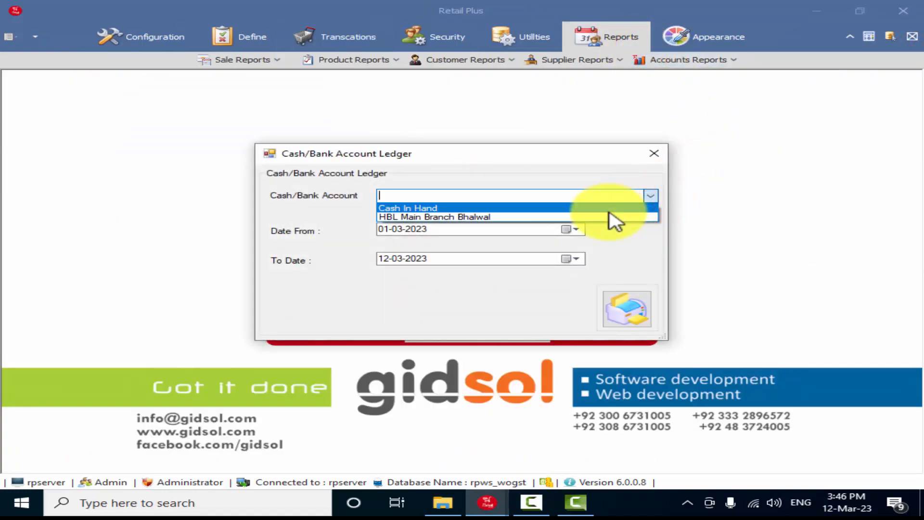
pyautogui.click(609, 209)
pyautogui.click(626, 308)
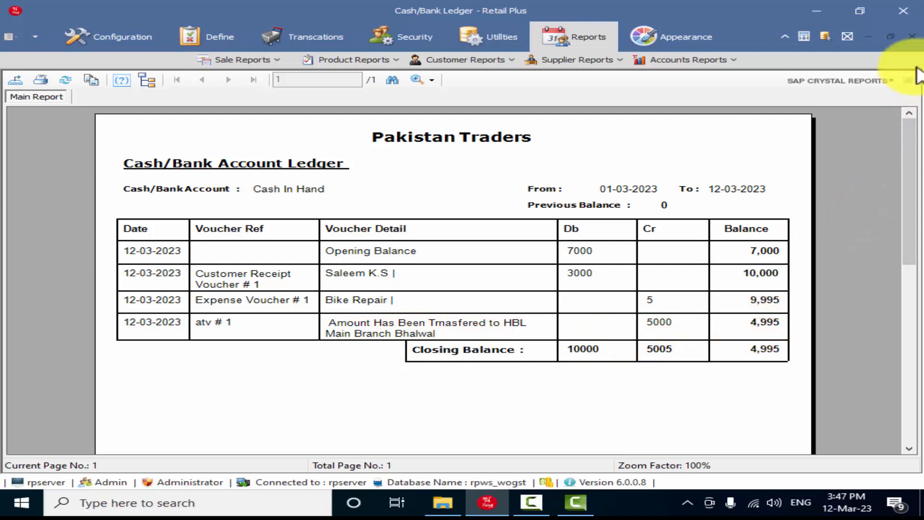
pyautogui.click(914, 41)
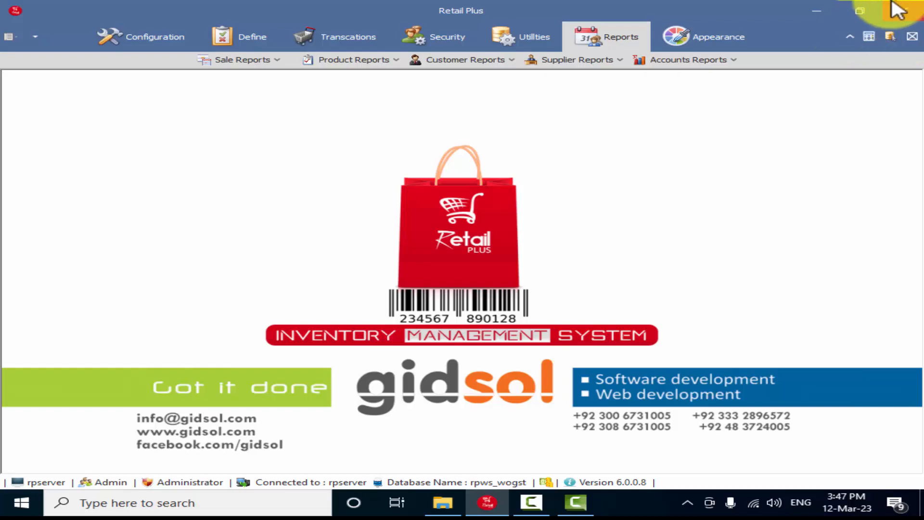
# Clear the open windows to reach the desktop, open AnyDesk to view this computer's remote address, and close it.
pyautogui.click(821, 9)
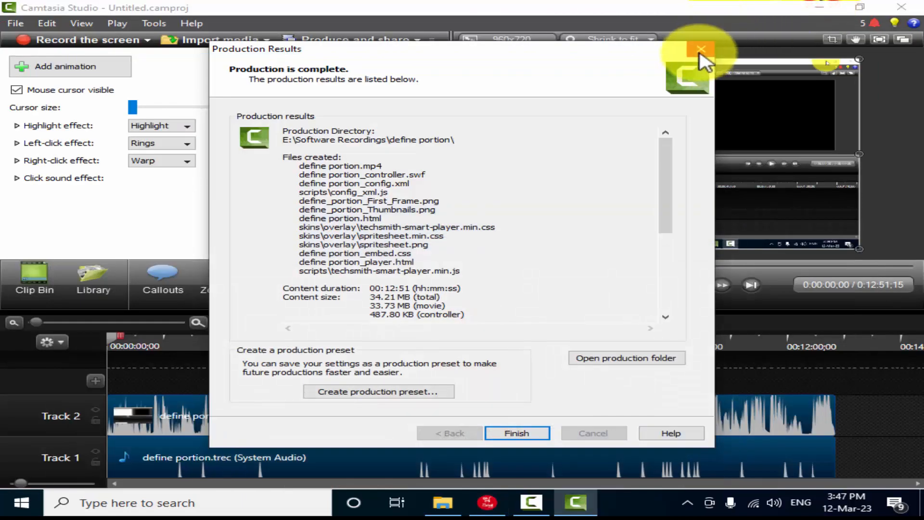
pyautogui.click(518, 434)
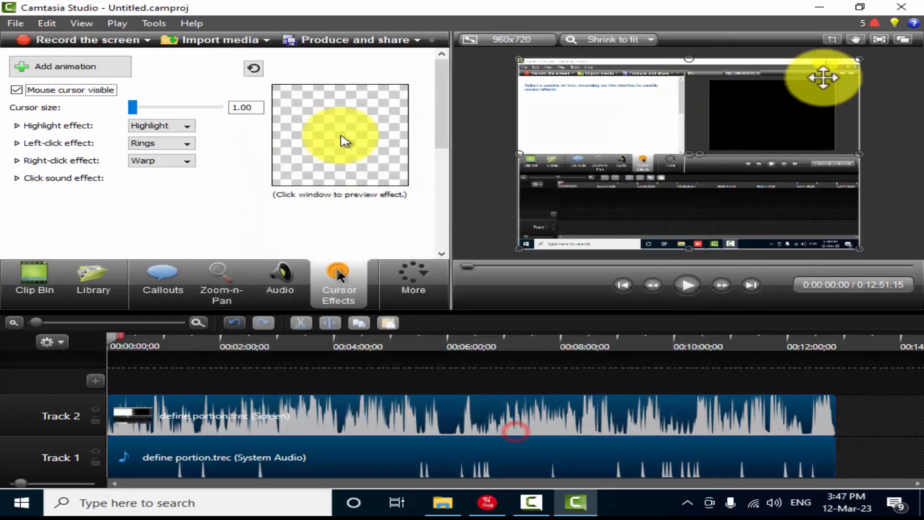
pyautogui.click(821, 9)
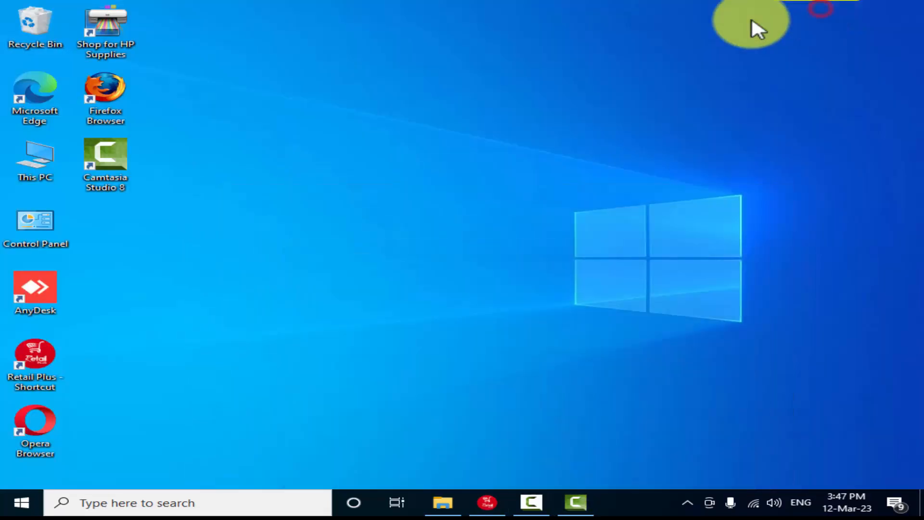
pyautogui.doubleClick(69, 297)
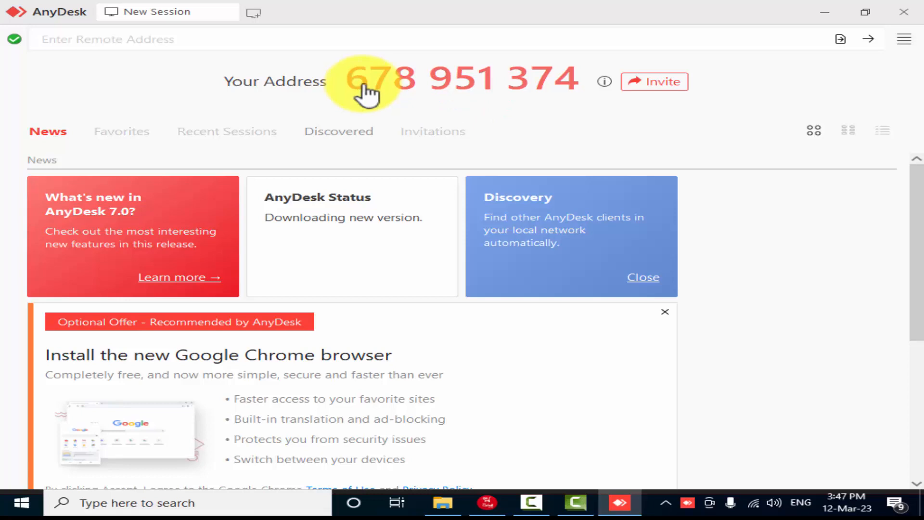
pyautogui.click(904, 38)
pyautogui.click(905, 14)
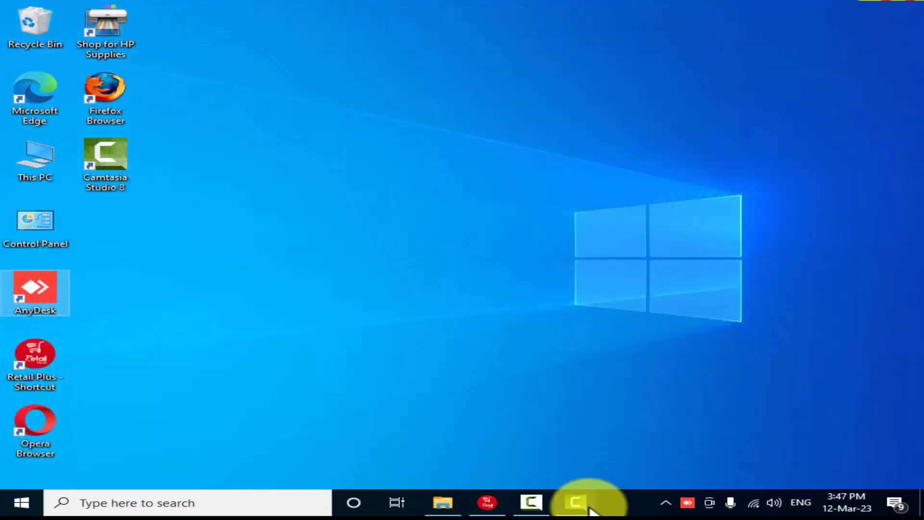
# Switch back to Retail Plus and minimize the screen recorder window.
pyautogui.click(585, 504)
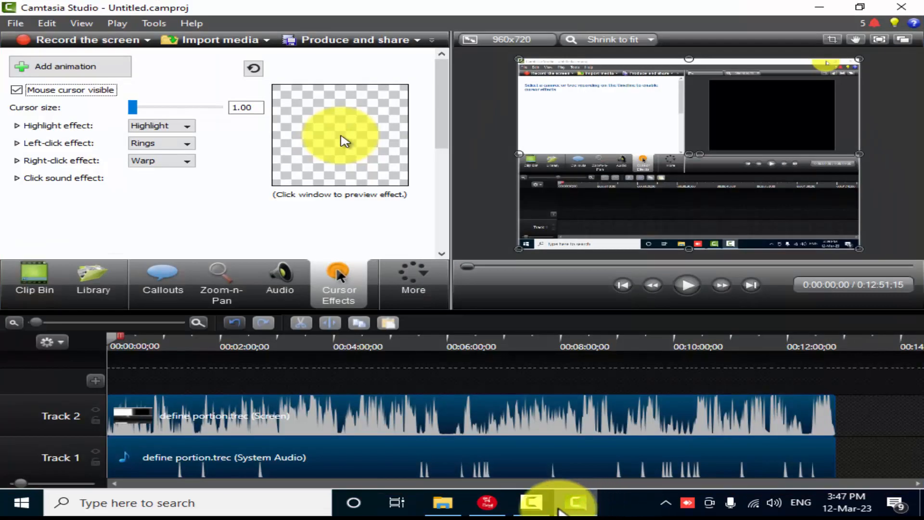
pyautogui.click(534, 504)
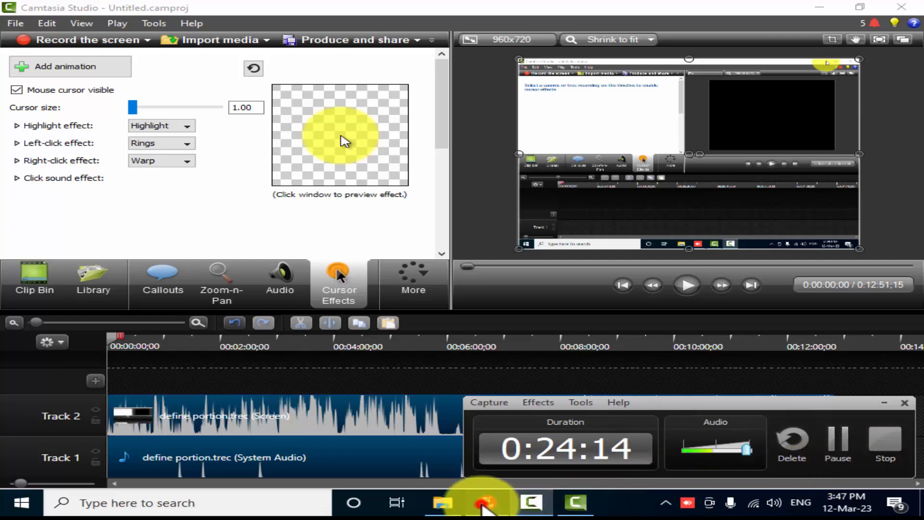
pyautogui.click(486, 503)
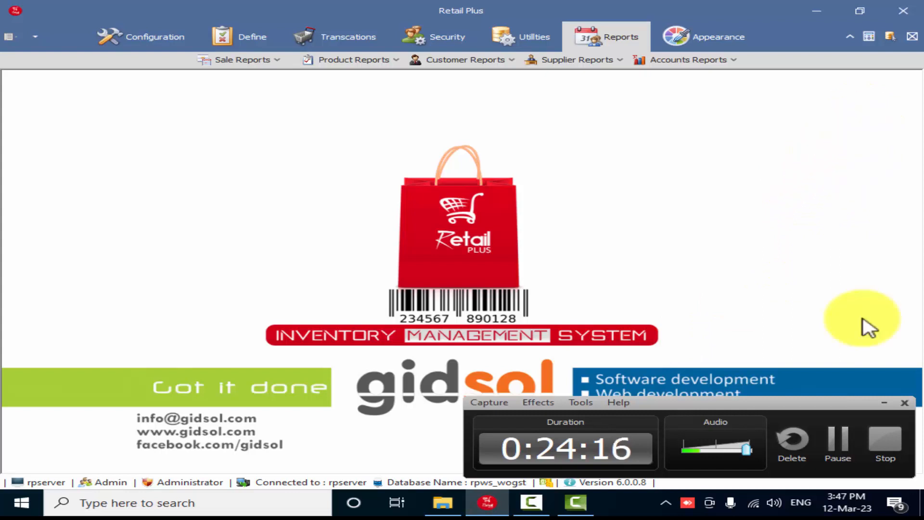
pyautogui.click(884, 401)
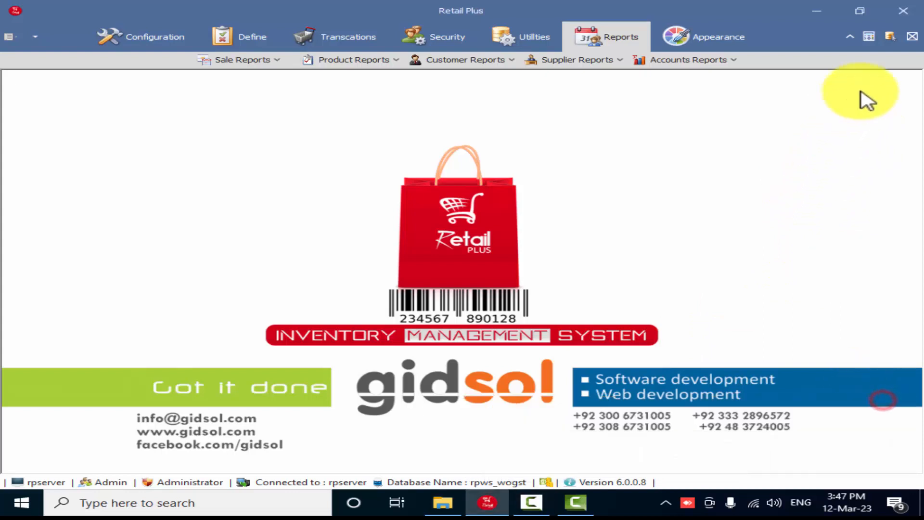
# Connect to the SQL server, back up the database to E:\Software Backup under the suggested file name, and close the backup form.
pyautogui.click(890, 37)
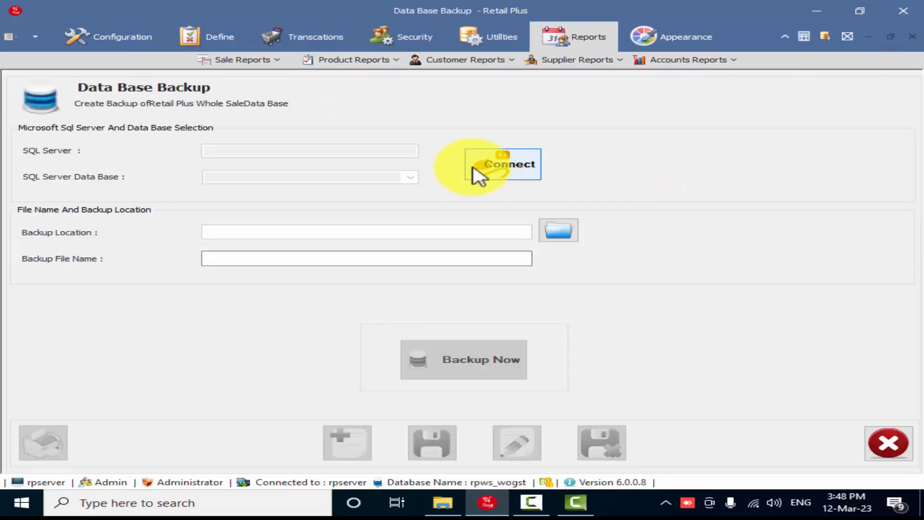
pyautogui.click(473, 165)
pyautogui.click(491, 371)
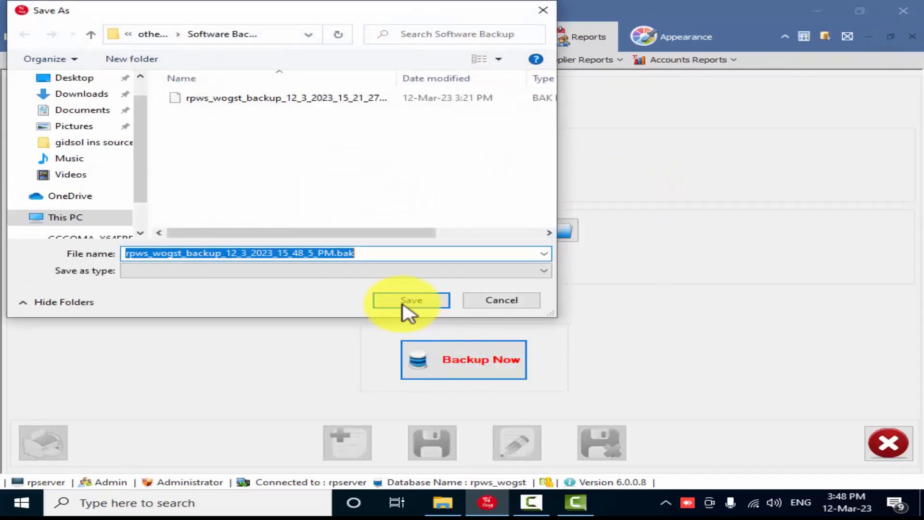
pyautogui.click(402, 303)
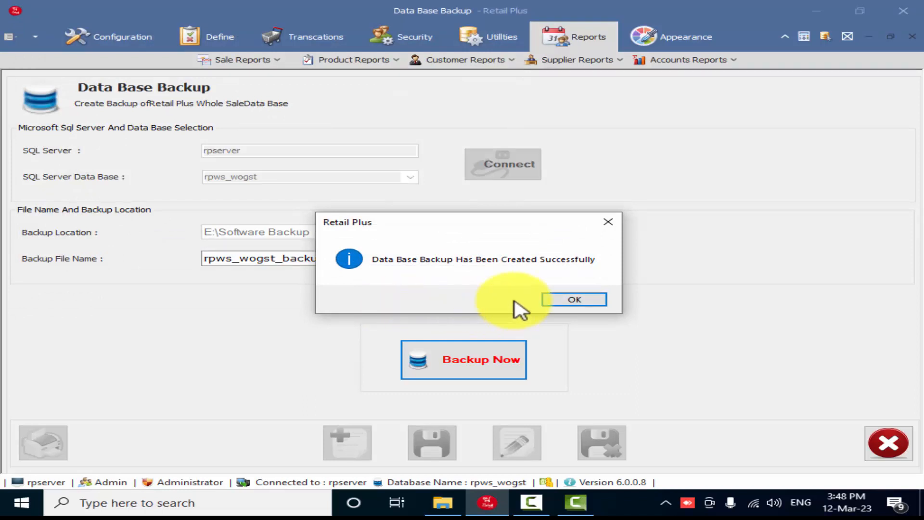
pyautogui.click(549, 300)
pyautogui.click(913, 38)
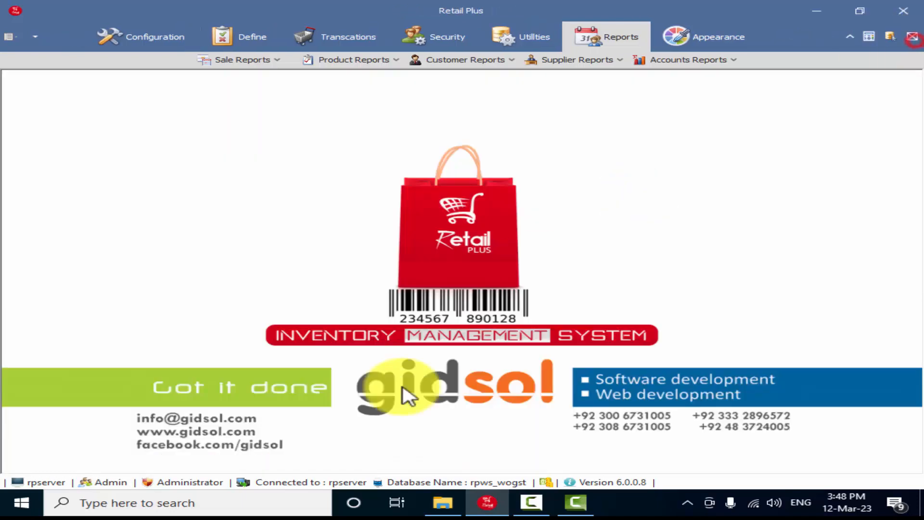
# Switch to File Explorer, look through drive D:, and check the backup files in the Software Backup folder on drive E:.
pyautogui.click(442, 502)
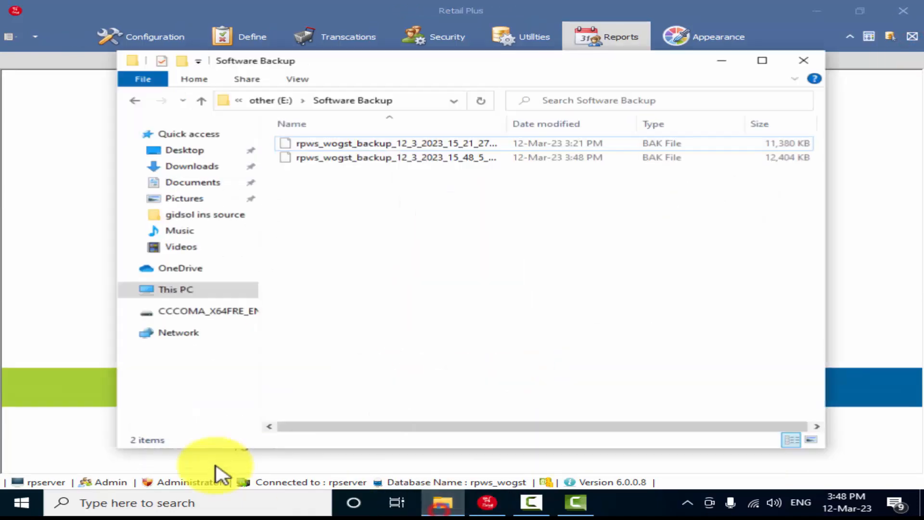
pyautogui.click(194, 291)
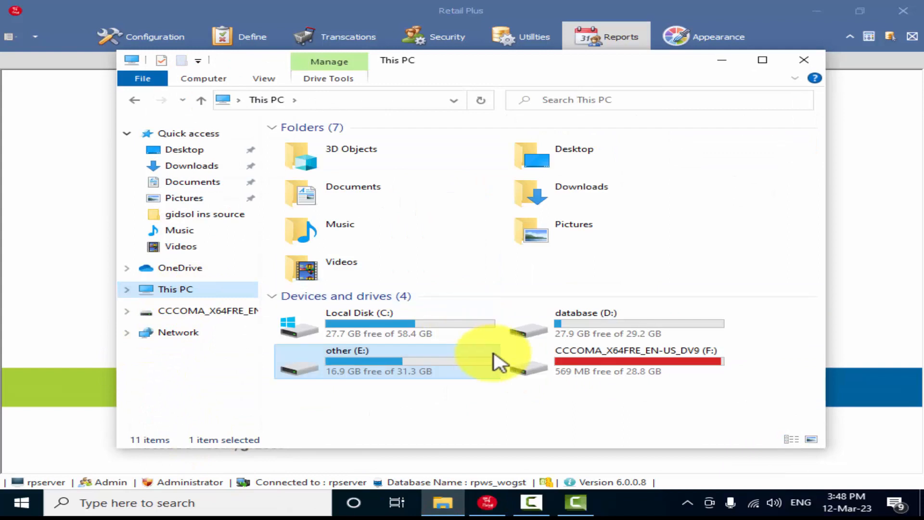
pyautogui.doubleClick(567, 327)
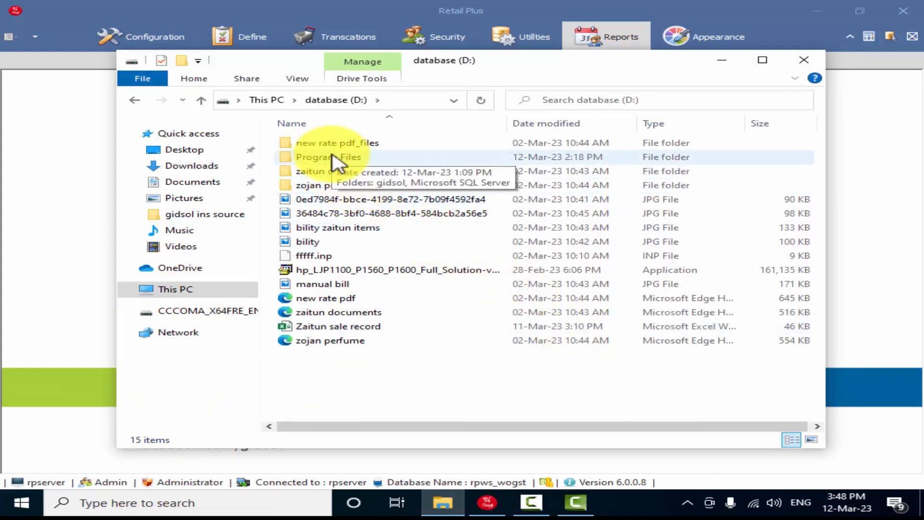
pyautogui.click(173, 289)
pyautogui.doubleClick(454, 368)
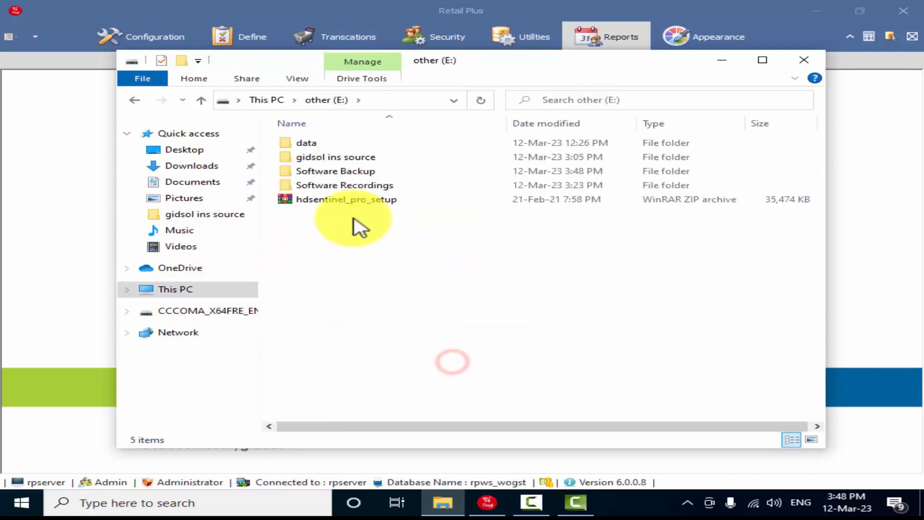
pyautogui.doubleClick(342, 172)
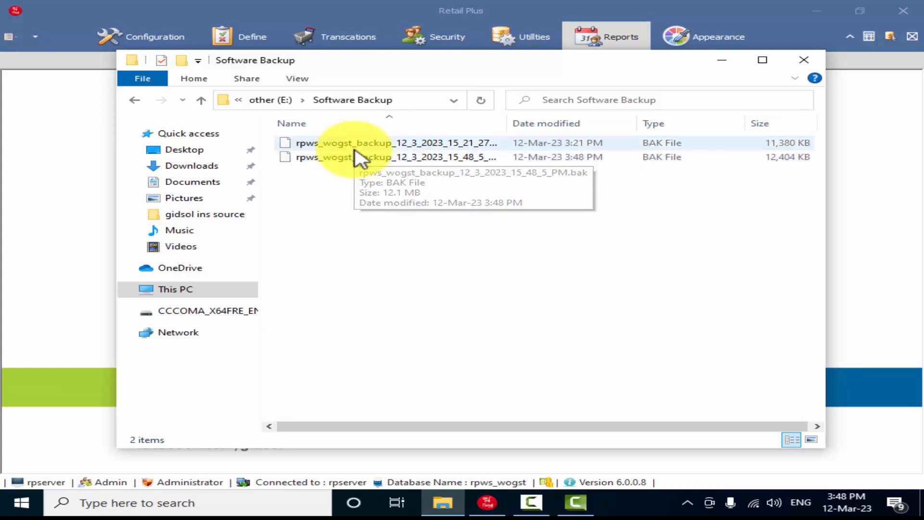
pyautogui.click(577, 504)
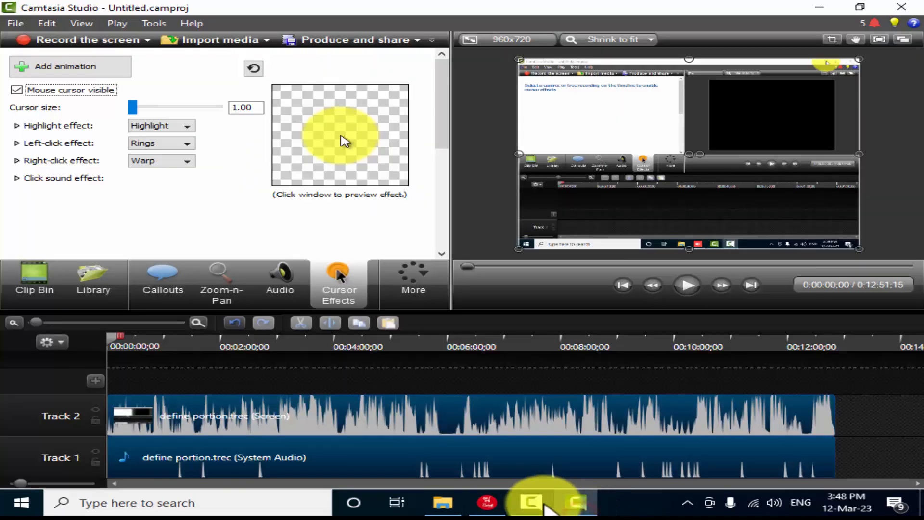